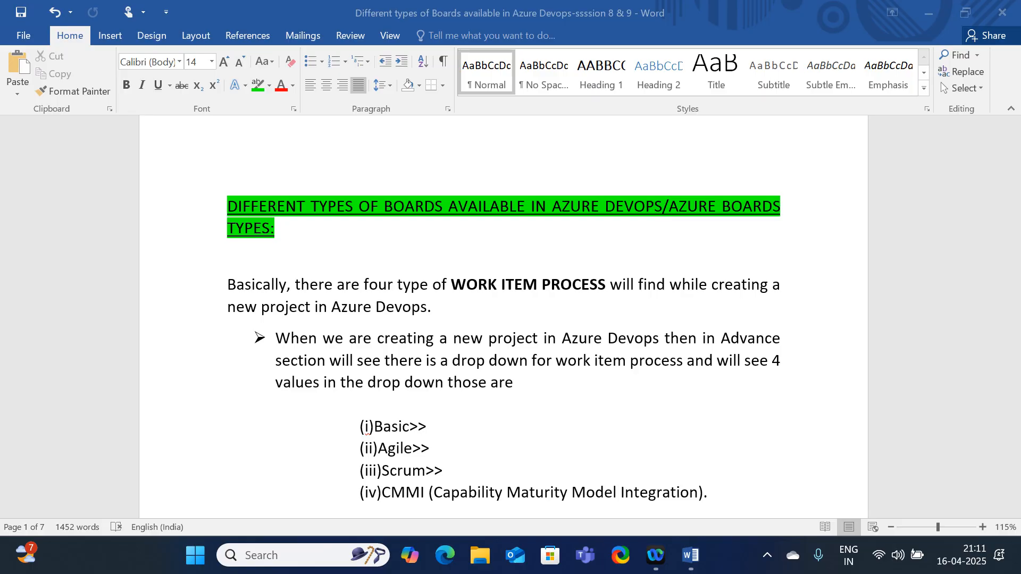
# - Read the document's notes on the four work item processes and the definition and characteristics of a work item
pyautogui.scroll(-2, 598, 517)
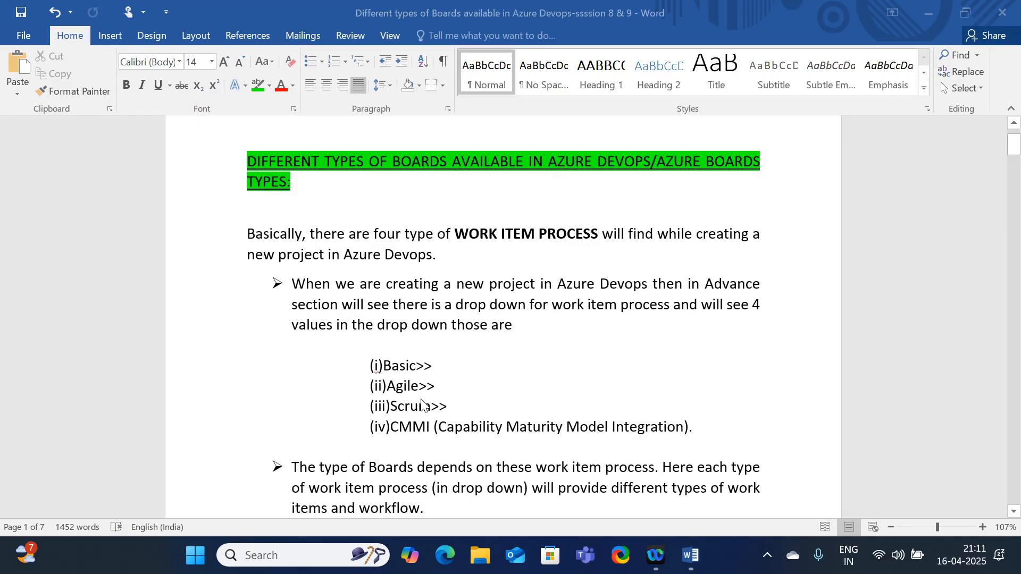
pyautogui.doubleClick(397, 366)
pyautogui.click(403, 386)
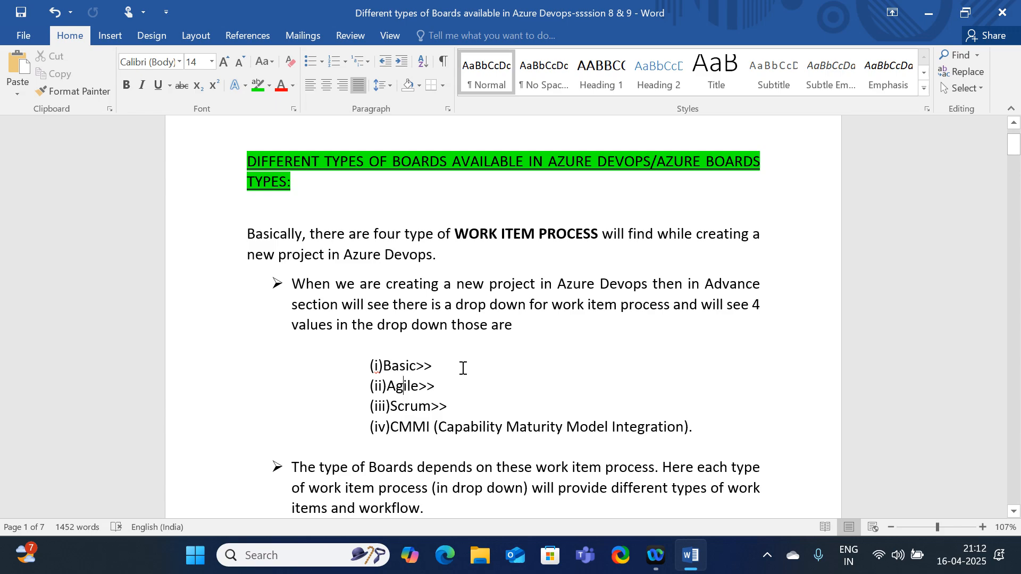
pyautogui.scroll(-3, 463, 368)
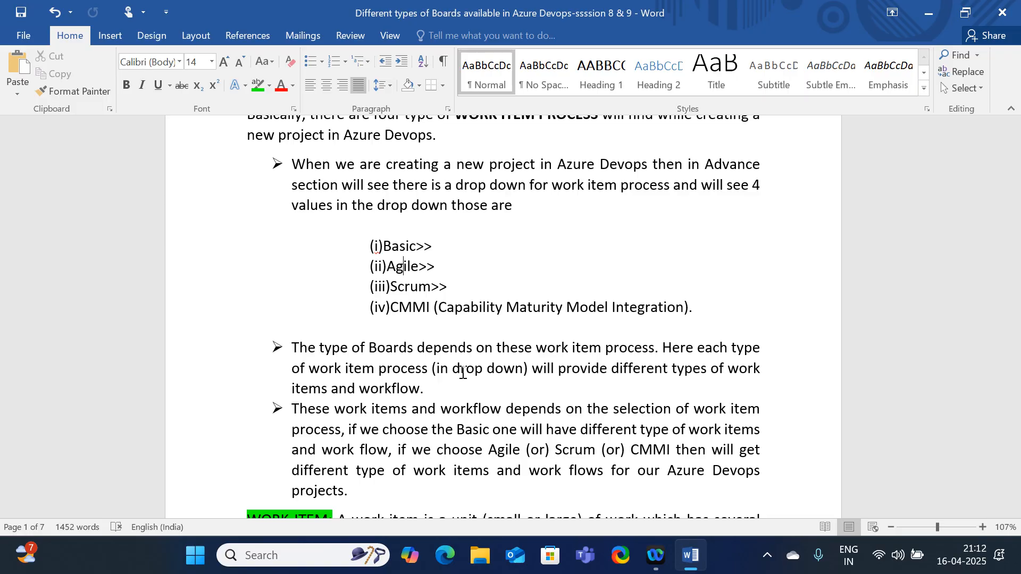
pyautogui.scroll(-5, 462, 374)
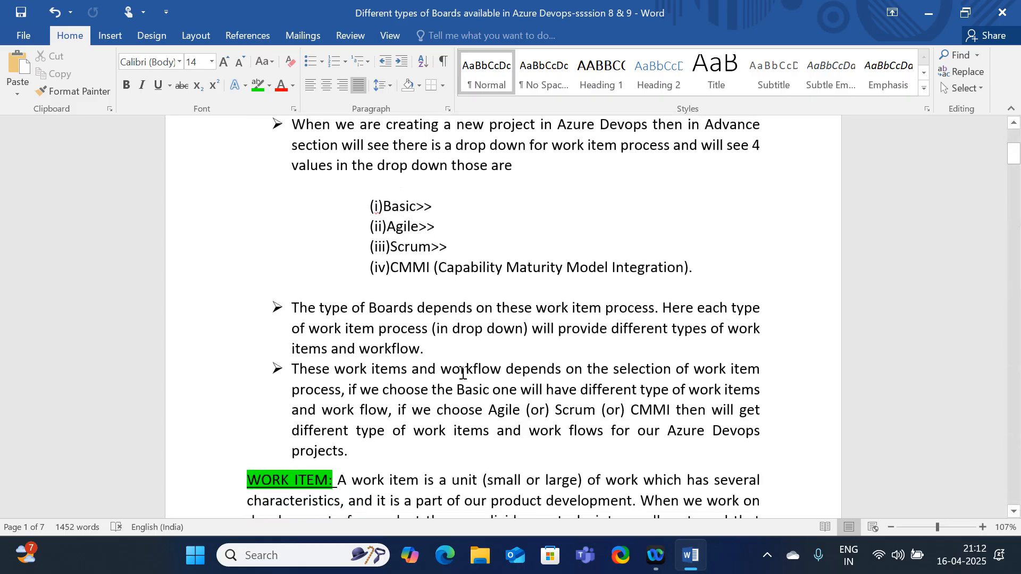
pyautogui.scroll(-2, 465, 378)
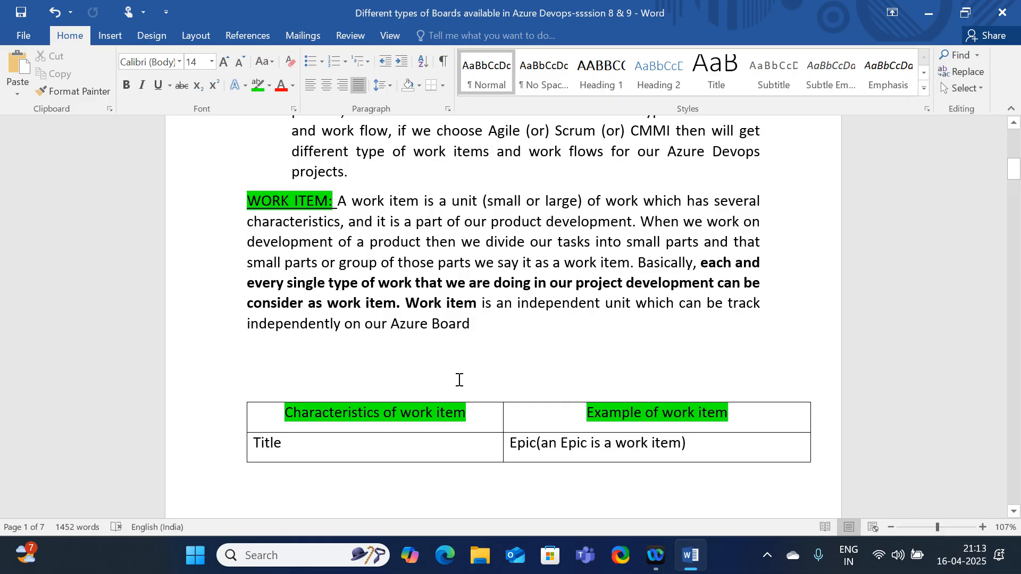
pyautogui.scroll(-1, 459, 379)
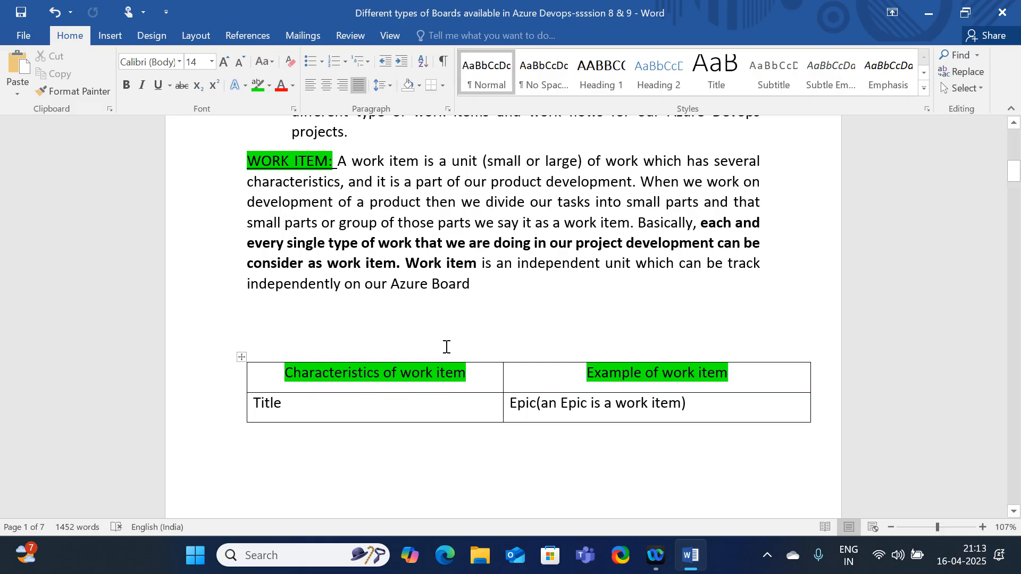
pyautogui.scroll(-1, 446, 347)
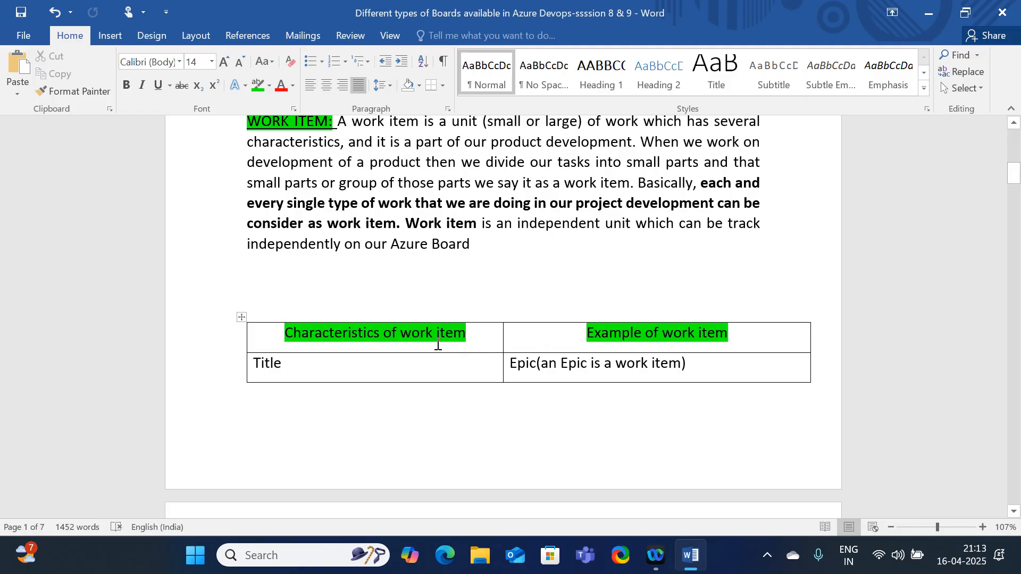
pyautogui.scroll(1, 442, 343)
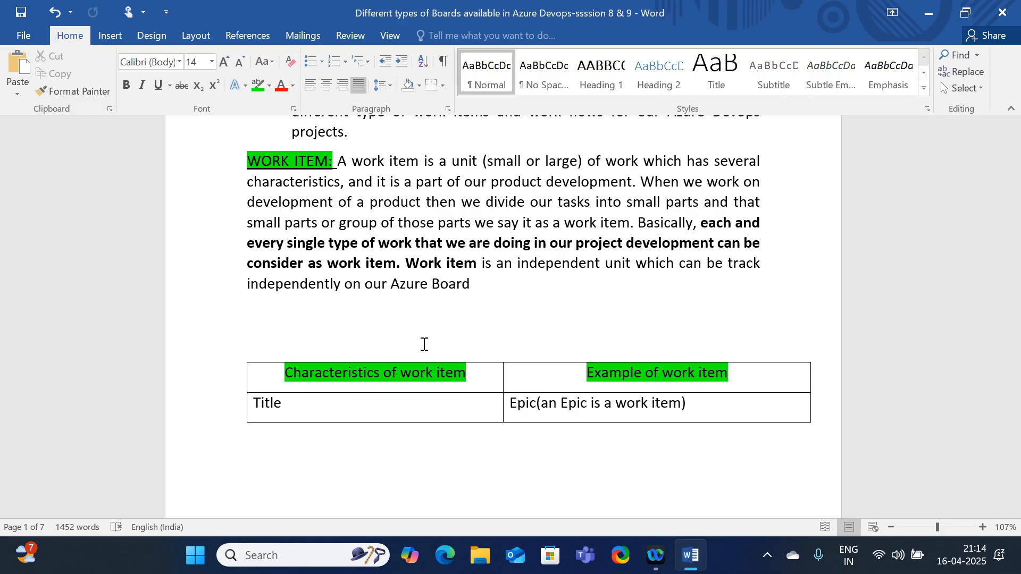
# - Review the notes on the Basic process work items Epic, Issue and Task, their relationship diagram, and the work flow section
pyautogui.scroll(-3, 592, 282)
pyautogui.scroll(-3, 656, 288)
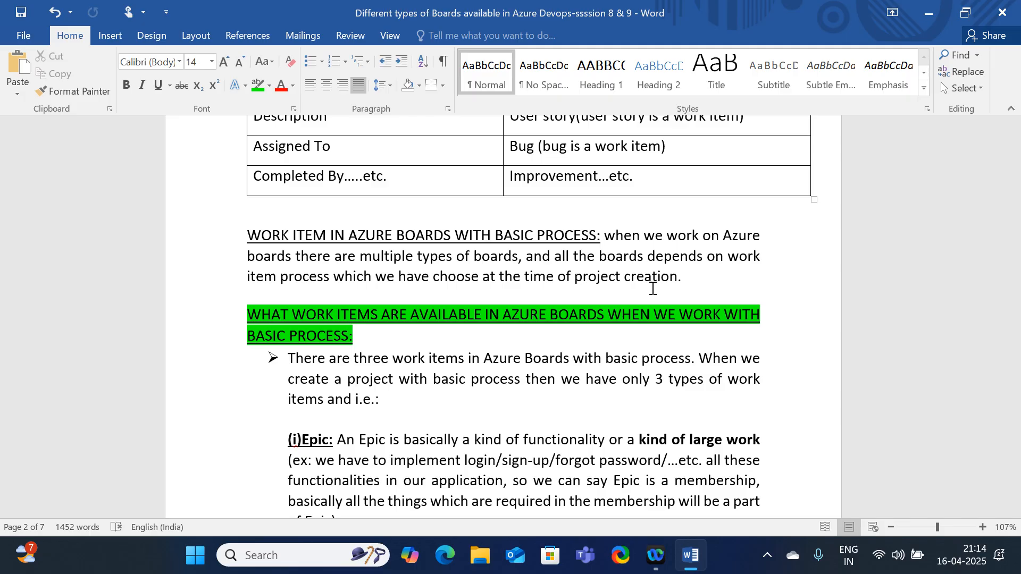
pyautogui.scroll(-3, 729, 281)
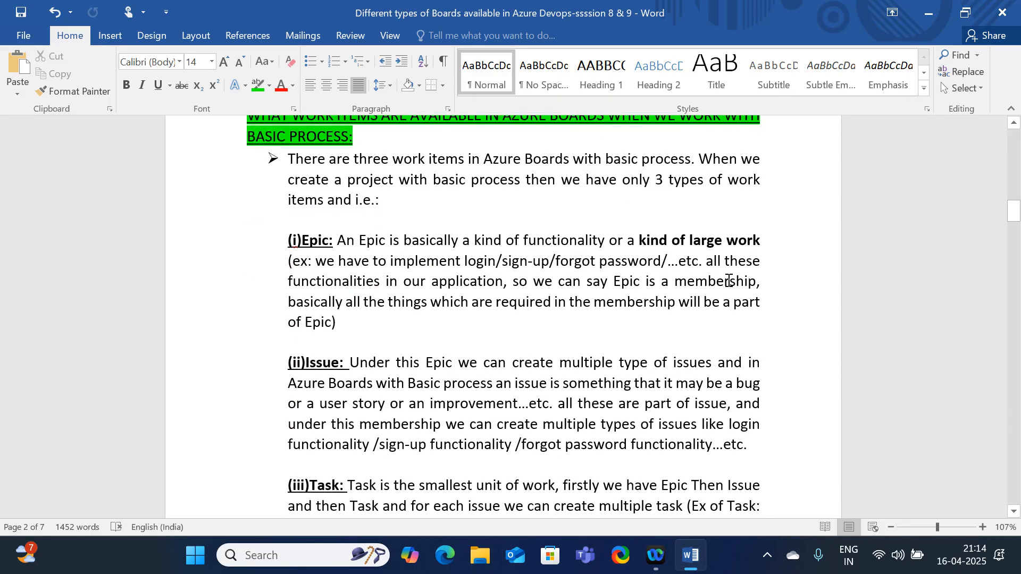
pyautogui.scroll(-1, 743, 281)
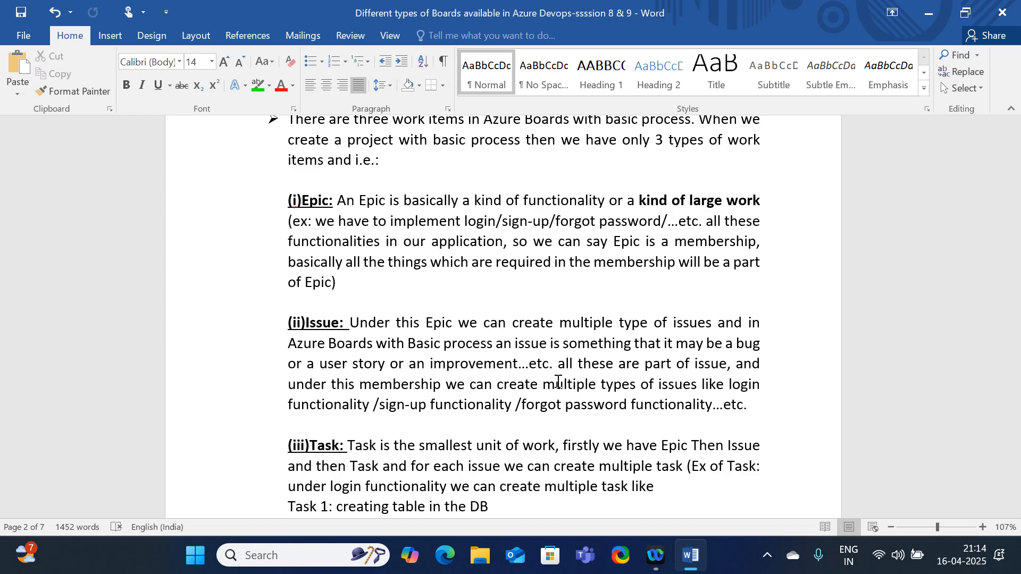
pyautogui.scroll(-10, 515, 365)
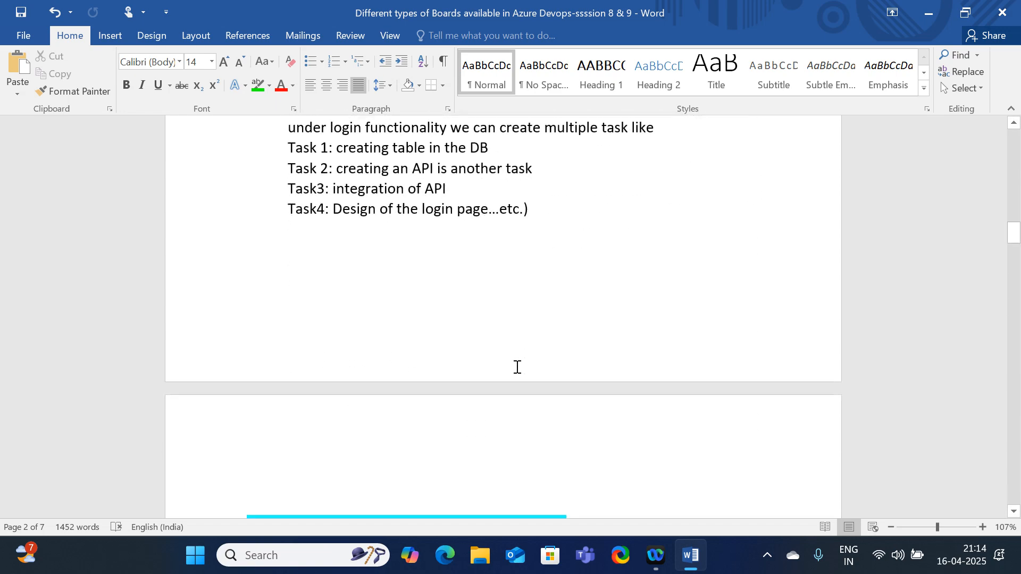
pyautogui.scroll(-4, 519, 371)
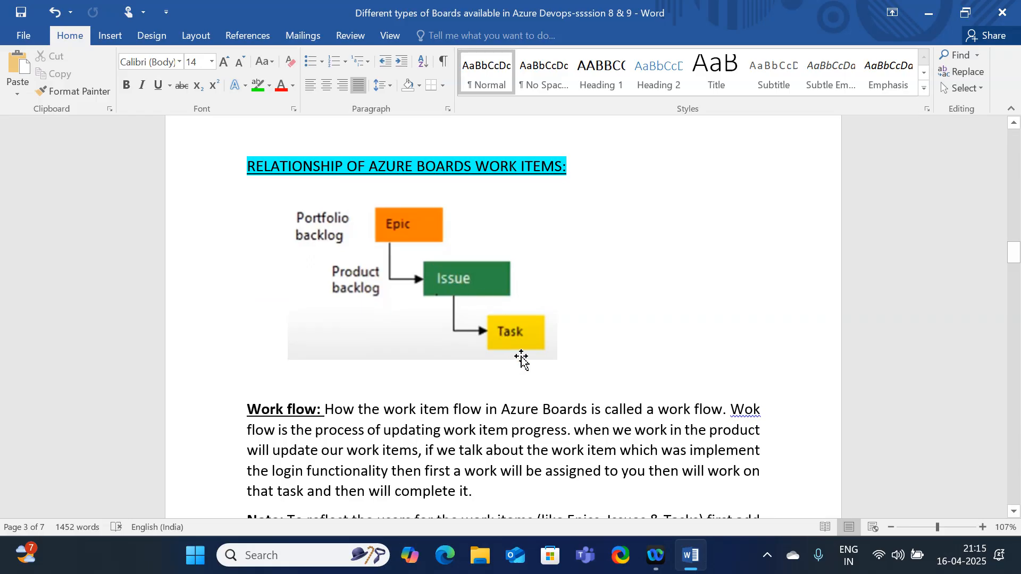
pyautogui.scroll(-2, 521, 360)
pyautogui.scroll(-2, 520, 355)
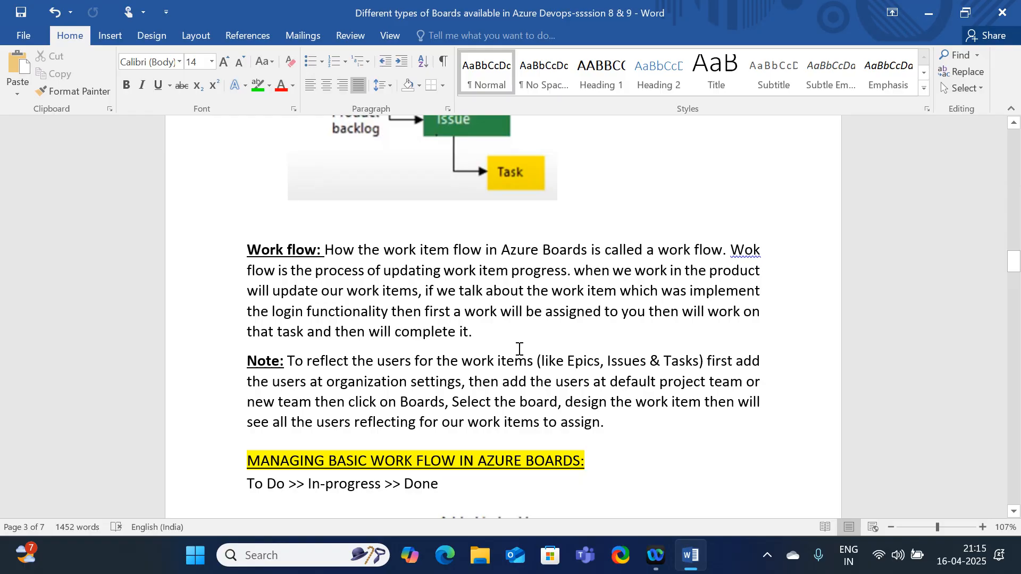
pyautogui.scroll(-5, 519, 349)
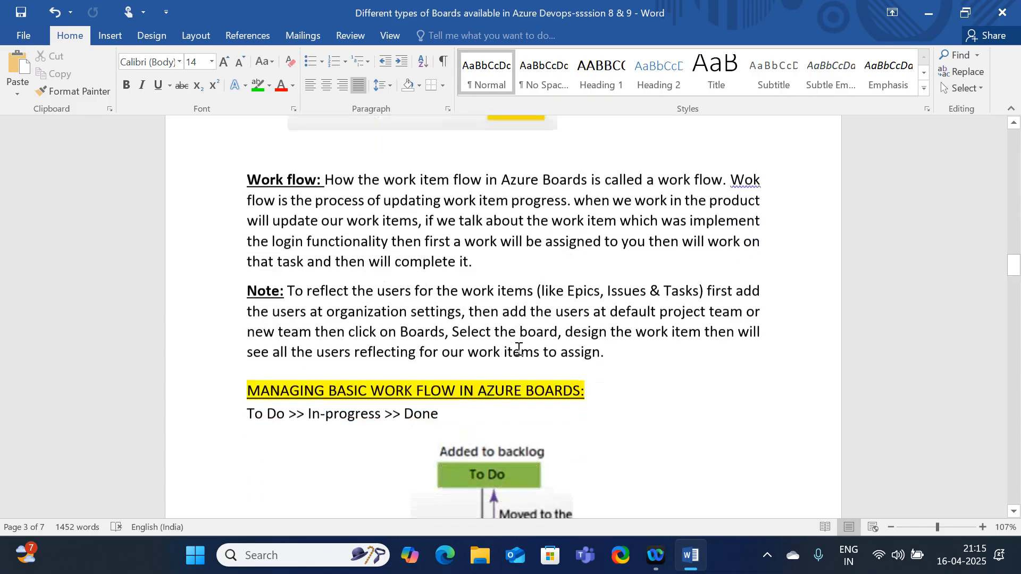
pyautogui.scroll(5, 519, 349)
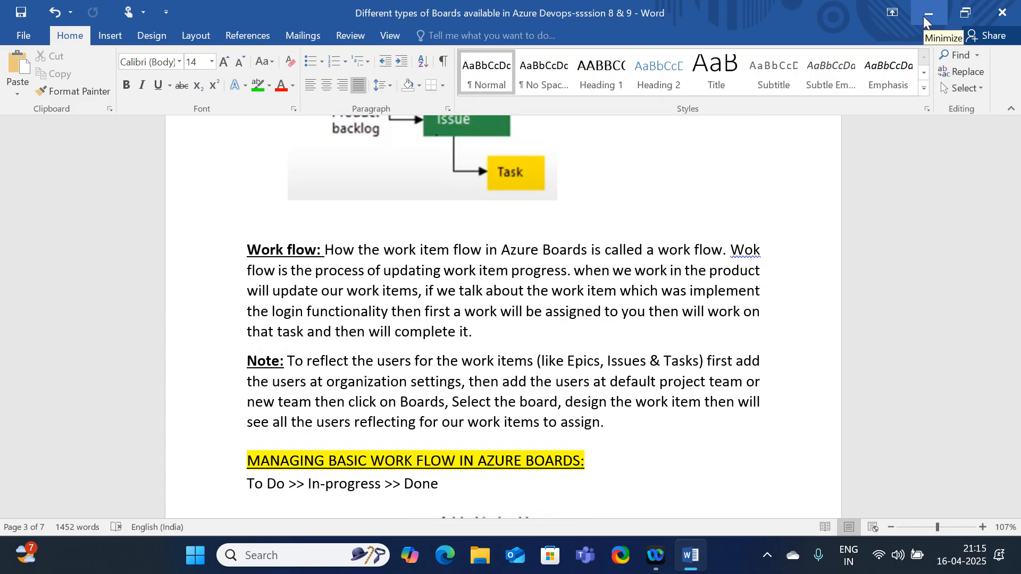
# - Switch to Google Chrome and open the SBIapplicationdev organization in Azure DevOps
pyautogui.click(927, 13)
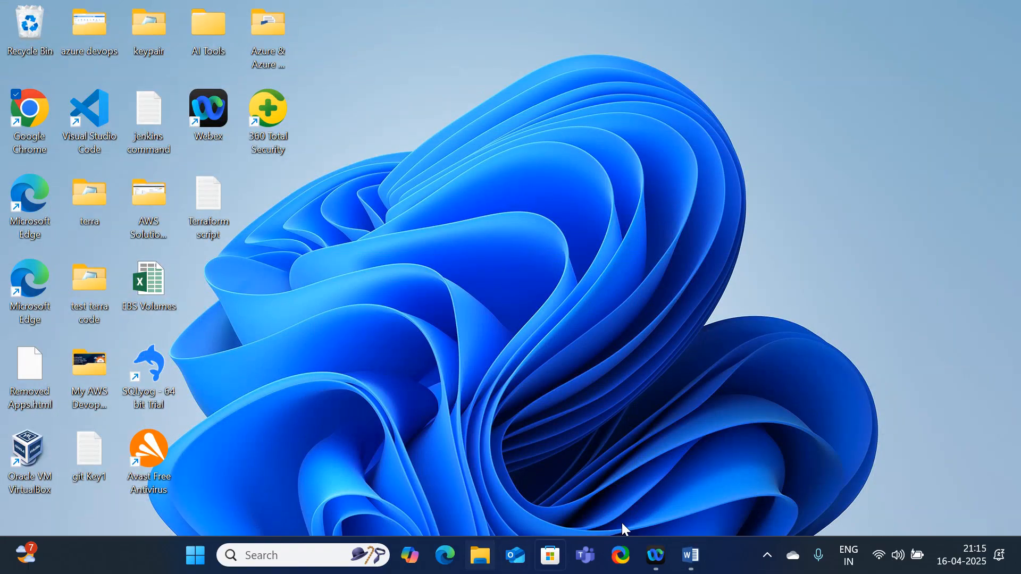
pyautogui.doubleClick(8, 124)
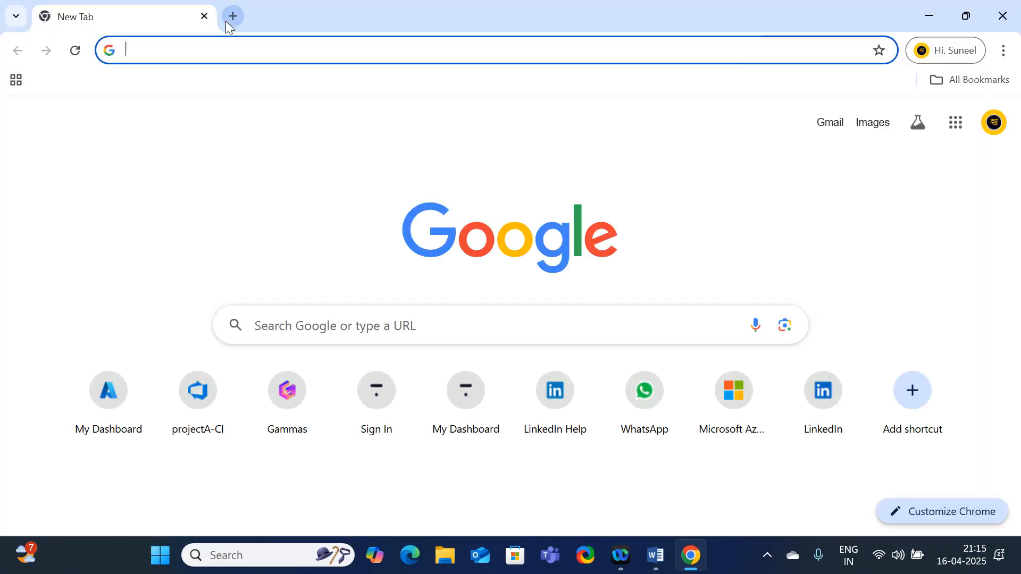
pyautogui.click(227, 20)
pyautogui.write('dev')
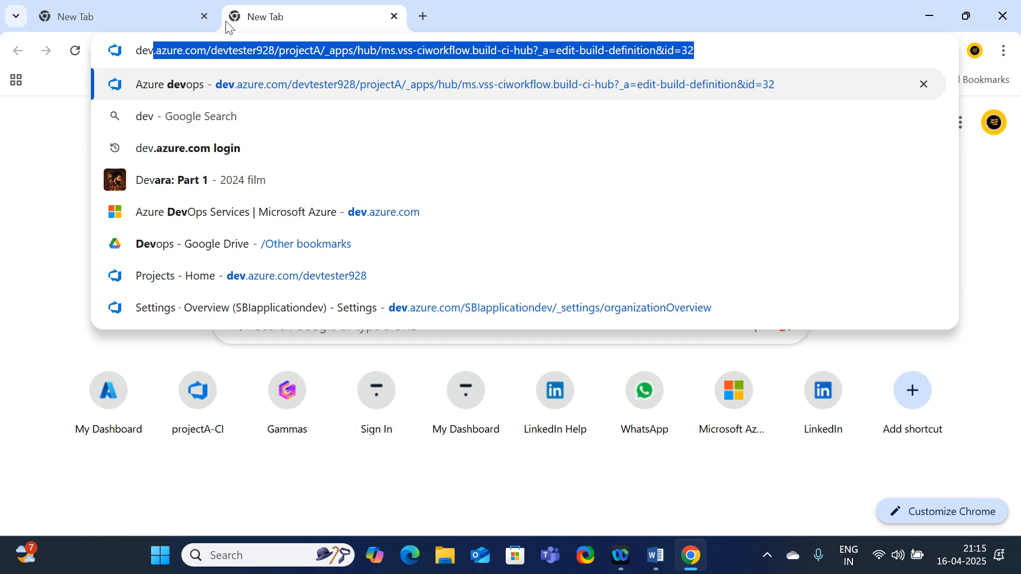
pyautogui.press('Return')
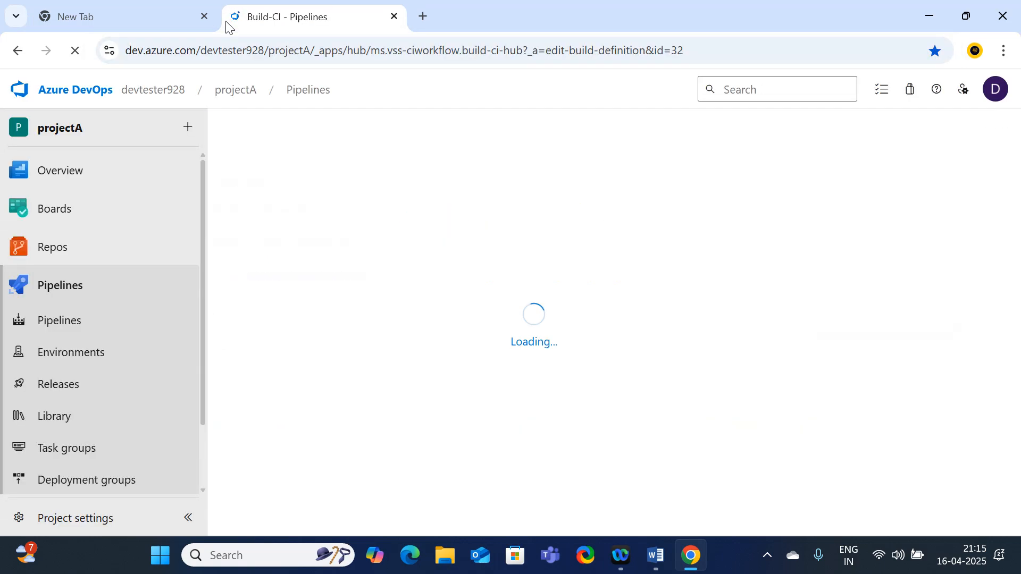
pyautogui.click(54, 92)
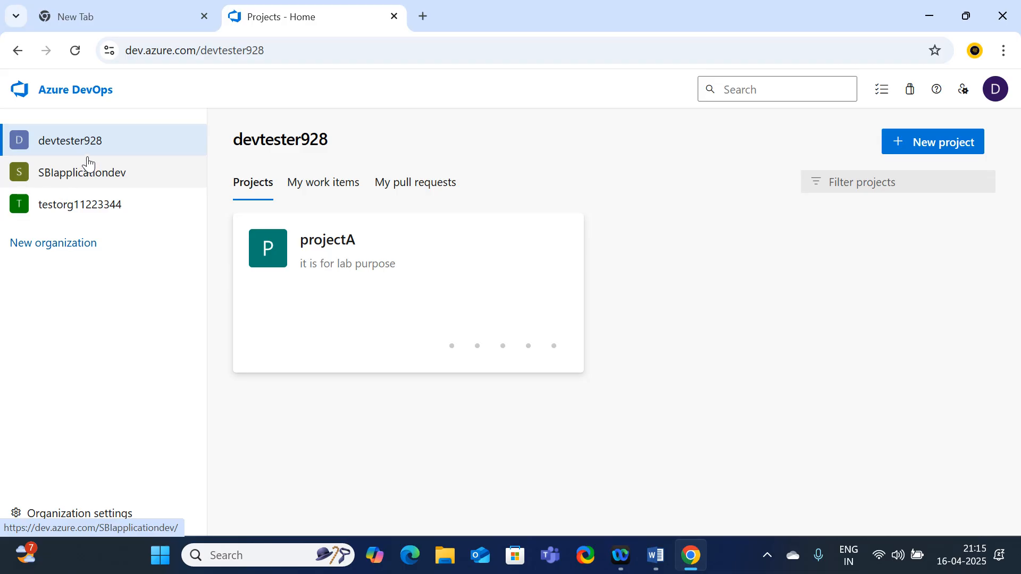
pyautogui.click(75, 171)
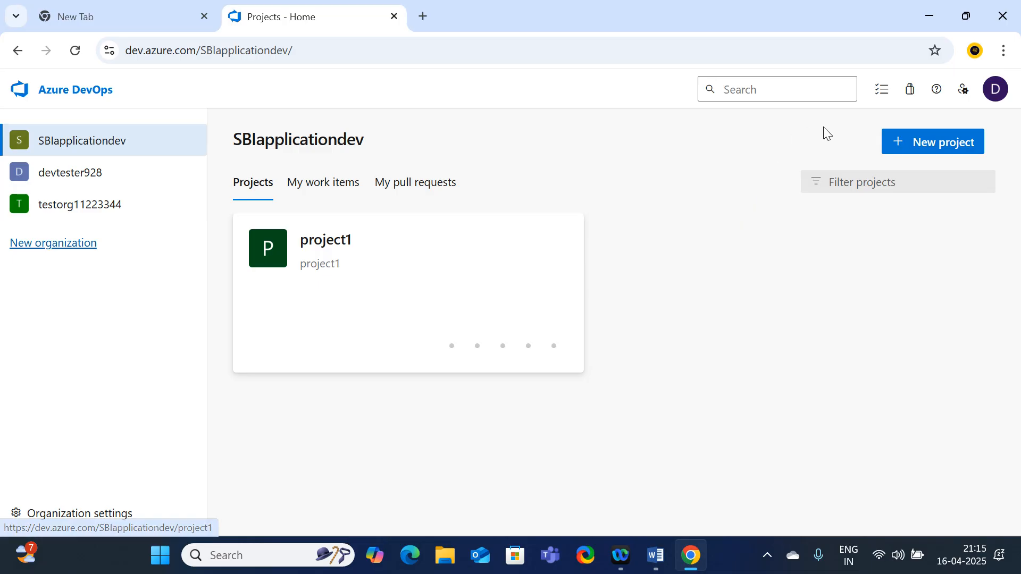
# - Start a new project in SBIapplicationdev with "workitem_Basic" as both its name and description
pyautogui.click(924, 151)
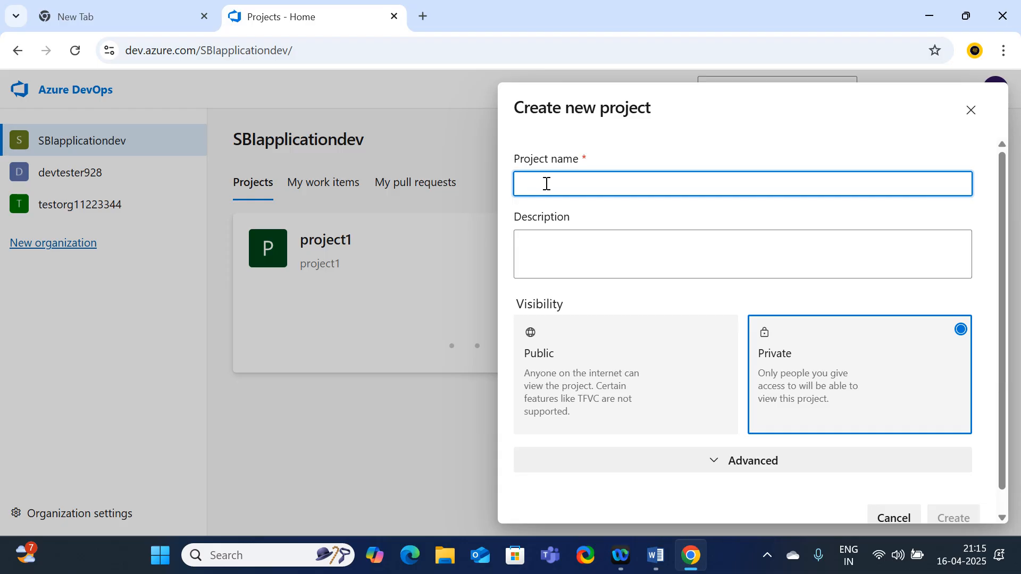
pyautogui.write('w')
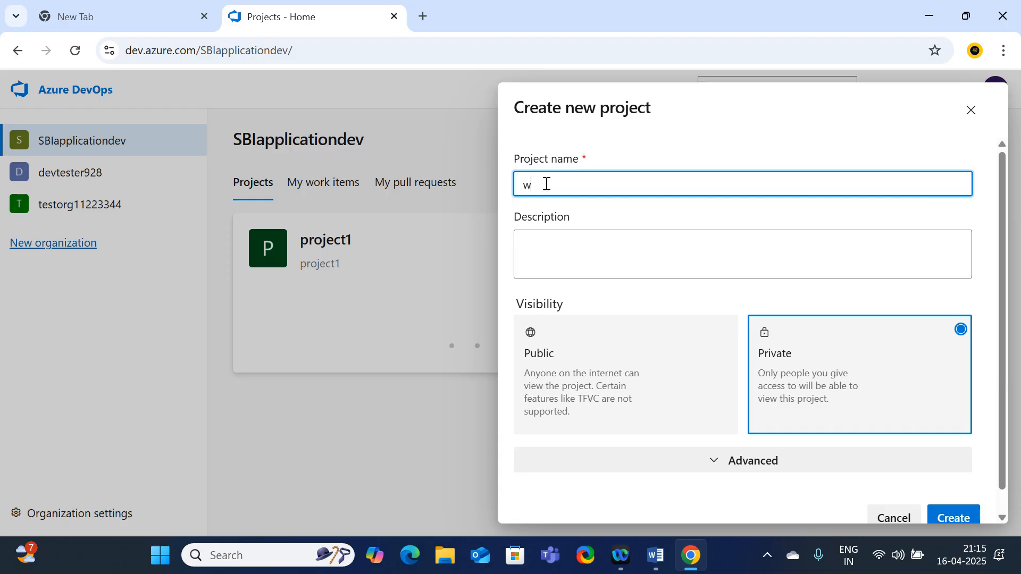
pyautogui.press('BackSpace')
pyautogui.write('workitem_Basic')
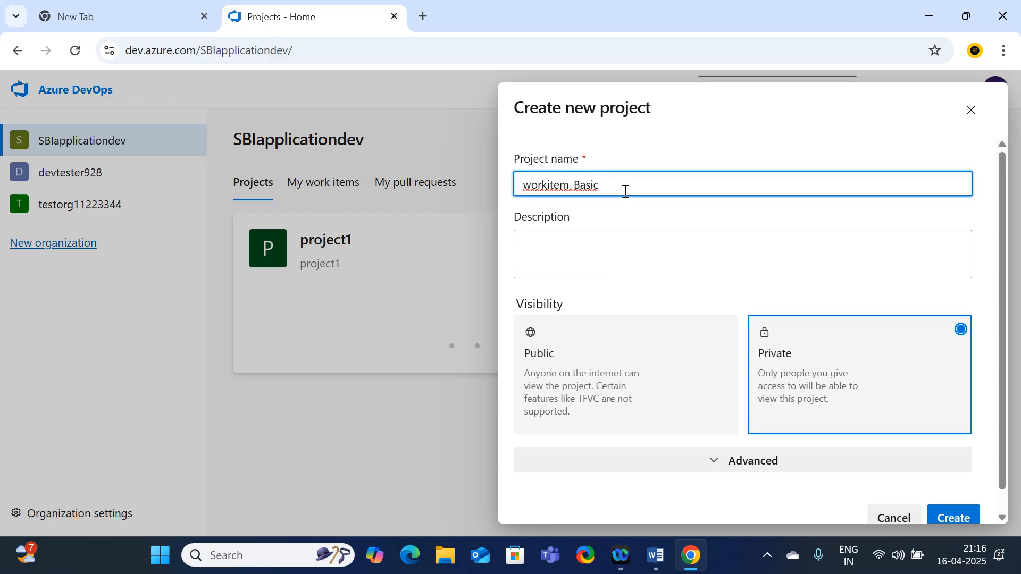
pyautogui.moveTo(625, 191); pyautogui.dragTo(511, 201)
pyautogui.hotkey('ctrl', 'c')
pyautogui.click(561, 243)
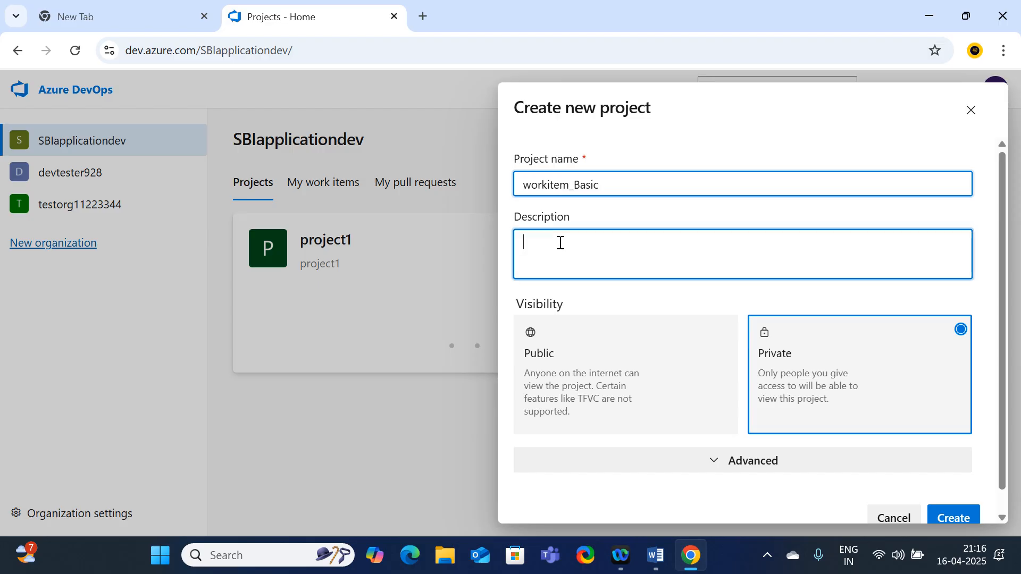
pyautogui.hotkey('ctrl', 'v')
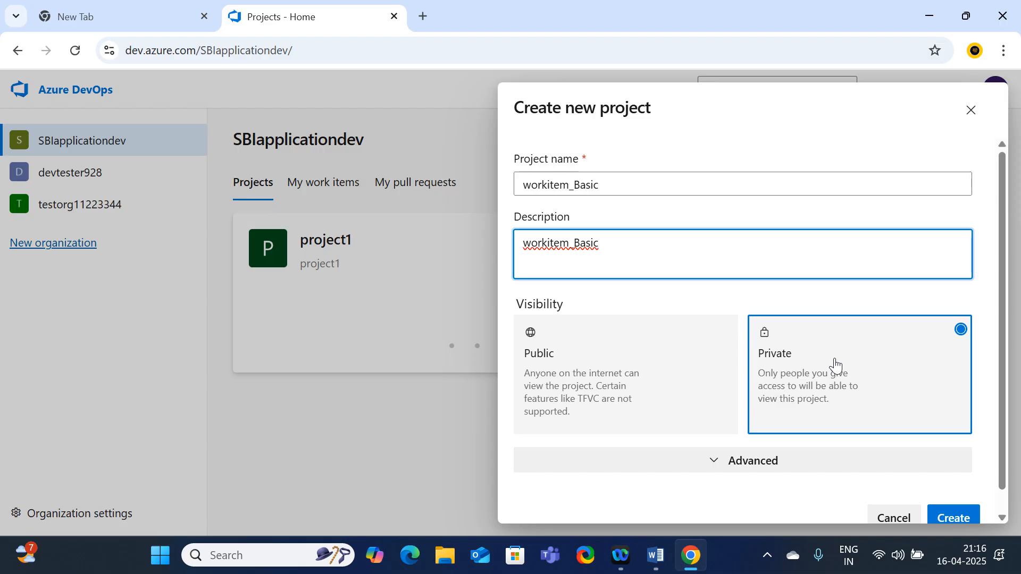
# - Choose Basic as the work item process in the advanced project options and create the private project
pyautogui.scroll(-1, 837, 372)
pyautogui.scroll(1, 928, 497)
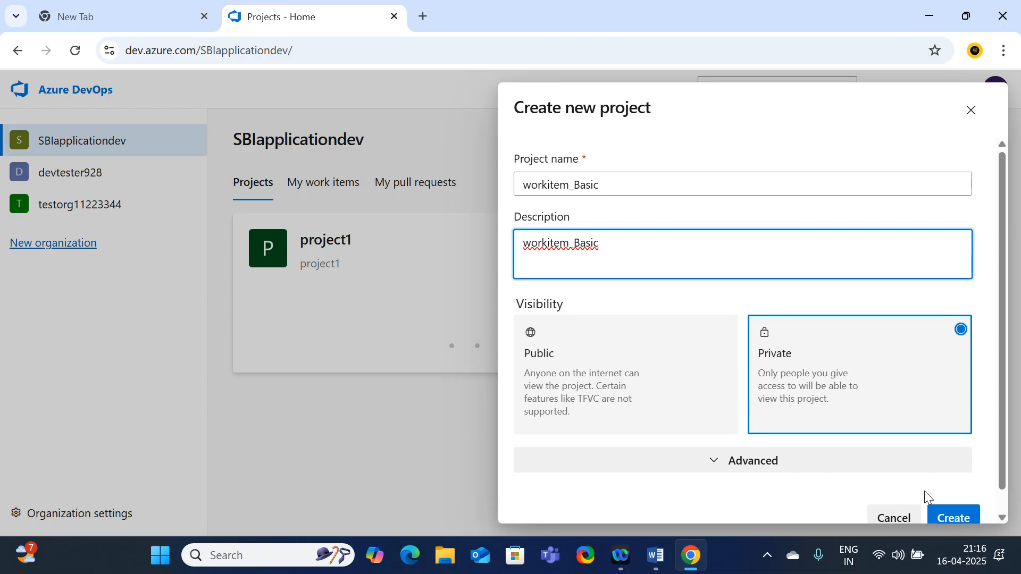
pyautogui.scroll(-1, 779, 366)
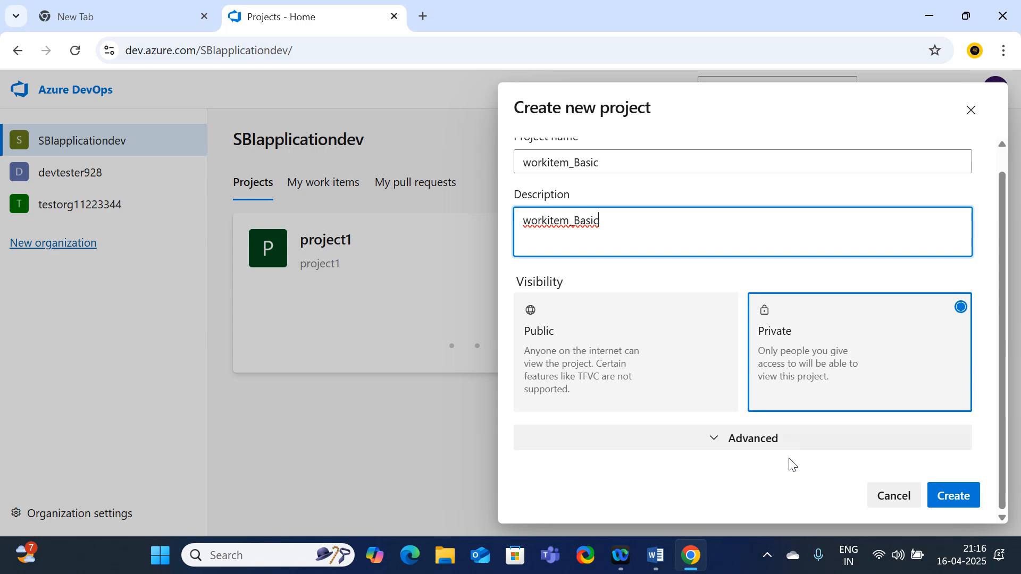
pyautogui.click(755, 446)
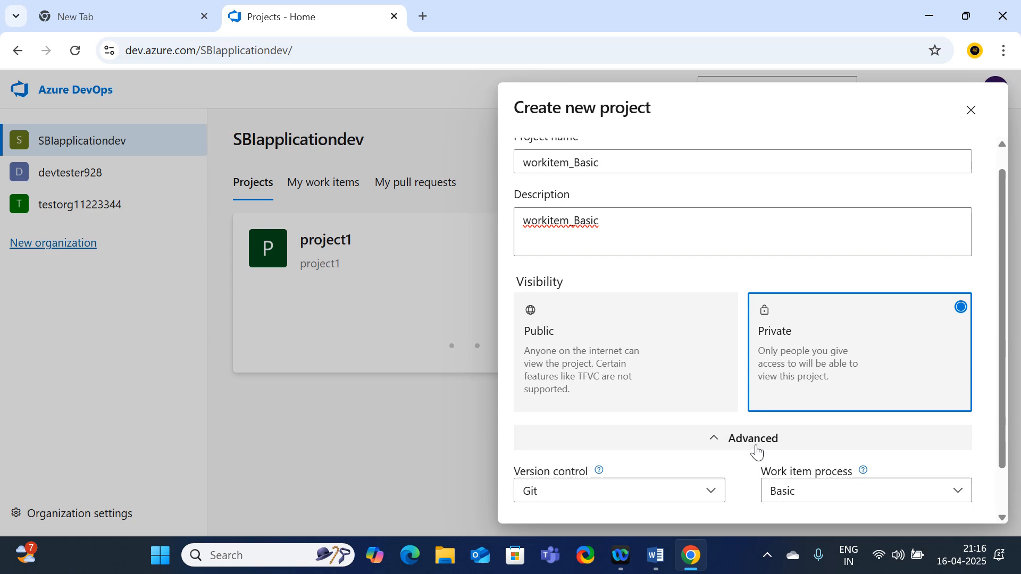
pyautogui.scroll(-1, 696, 391)
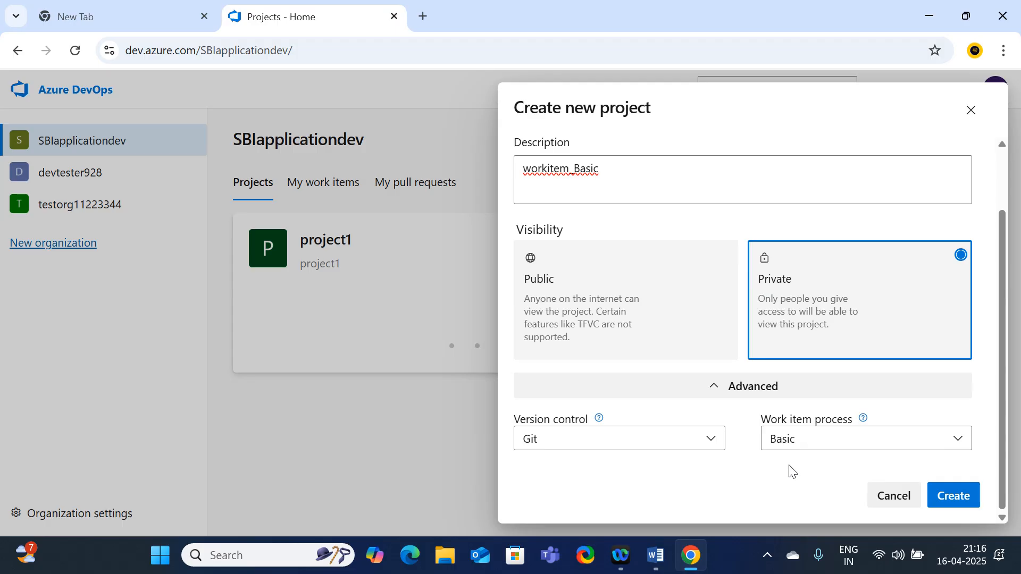
pyautogui.click(805, 447)
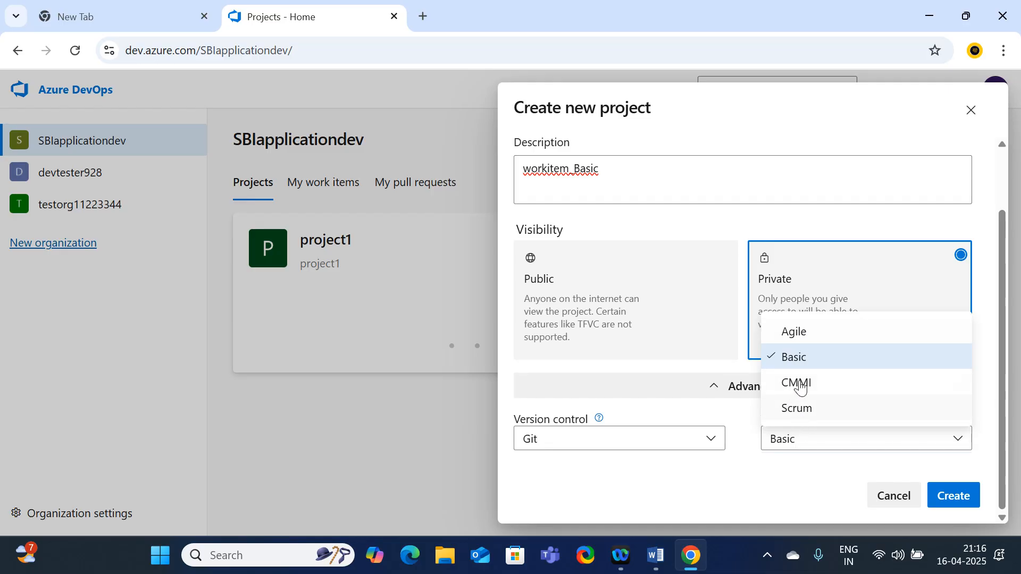
pyautogui.click(819, 367)
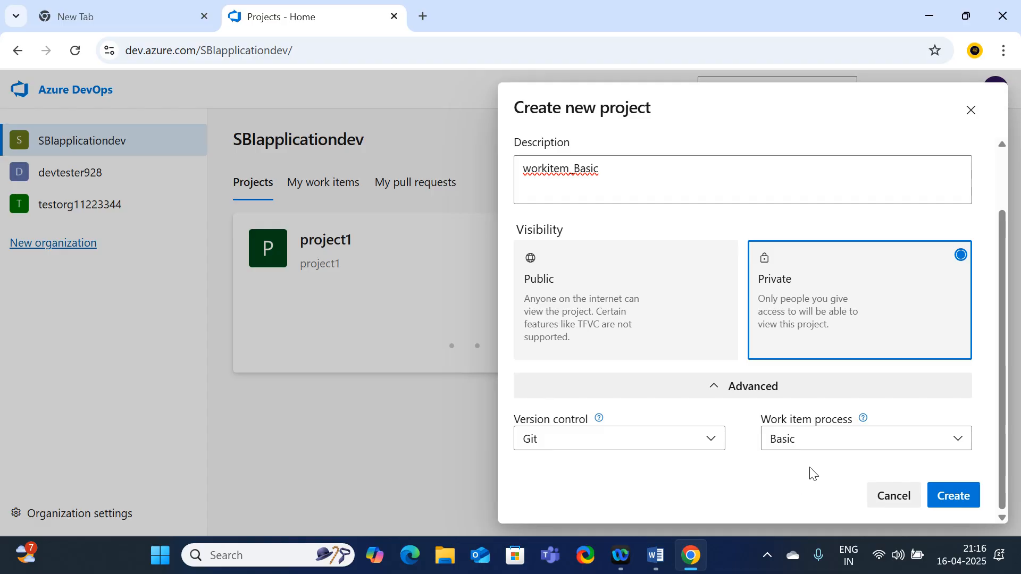
pyautogui.click(952, 505)
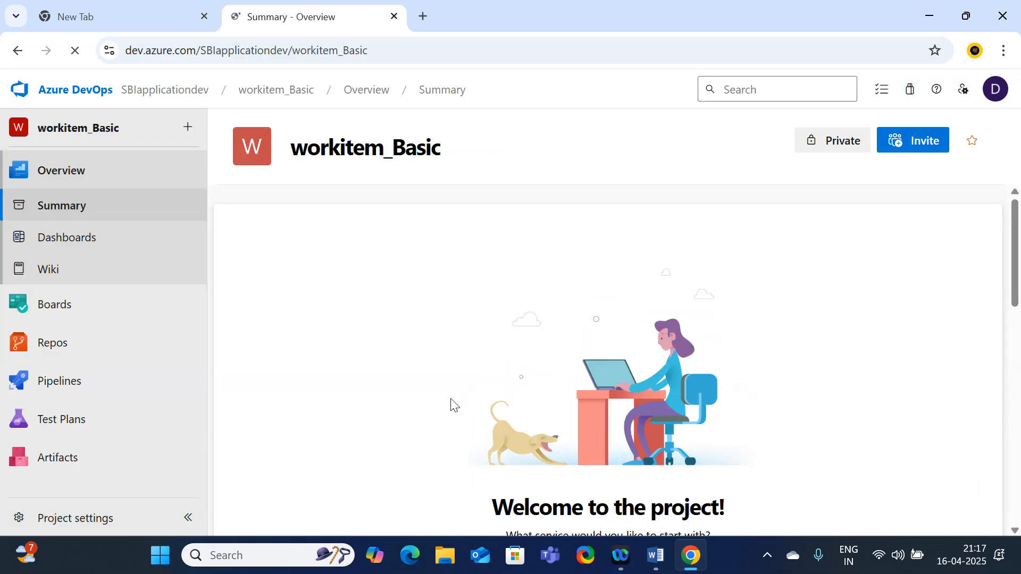
# - Open the work items of the workitem_Basic project and examine which work item types can be created
pyautogui.click(67, 316)
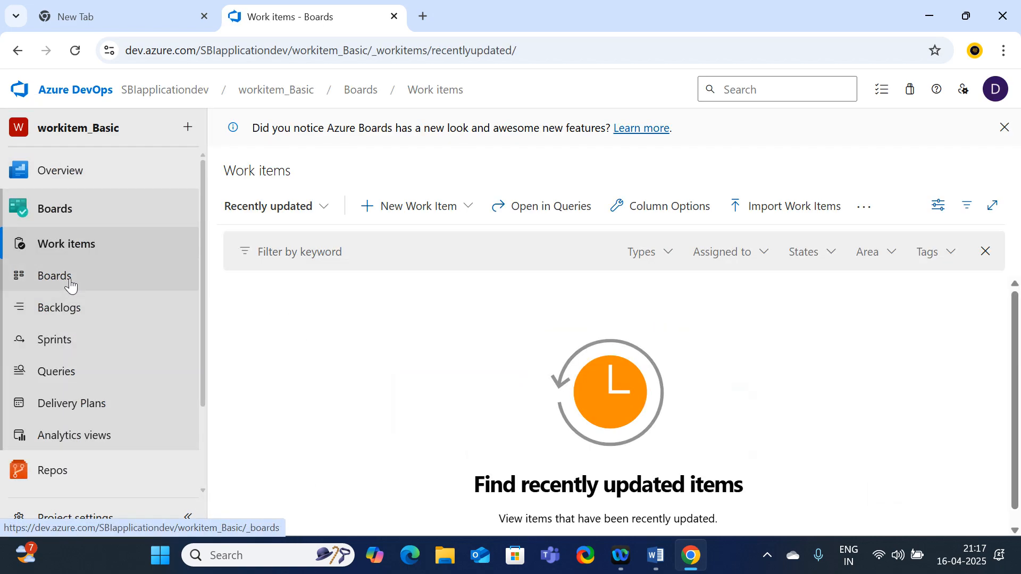
pyautogui.click(73, 248)
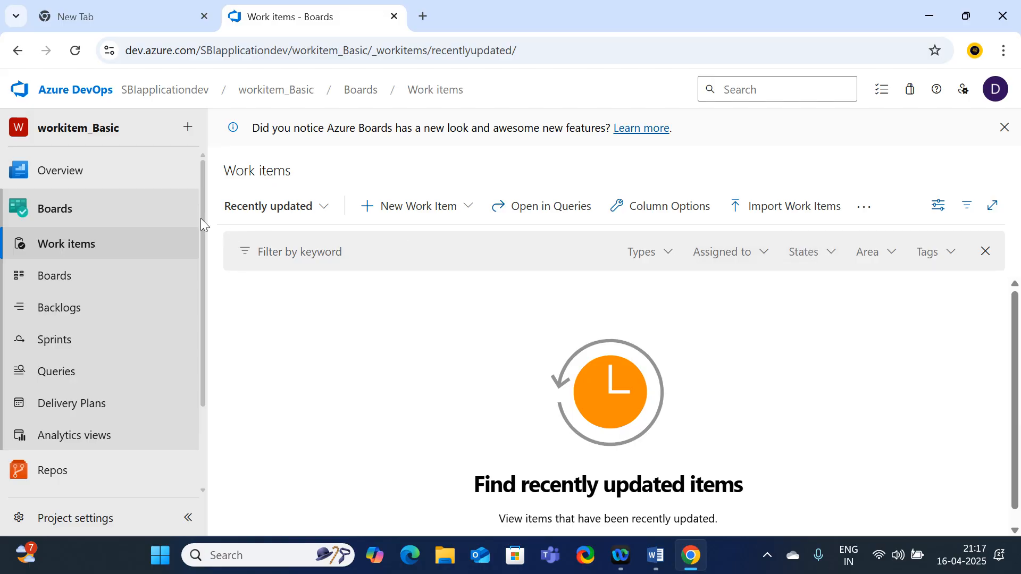
pyautogui.click(466, 210)
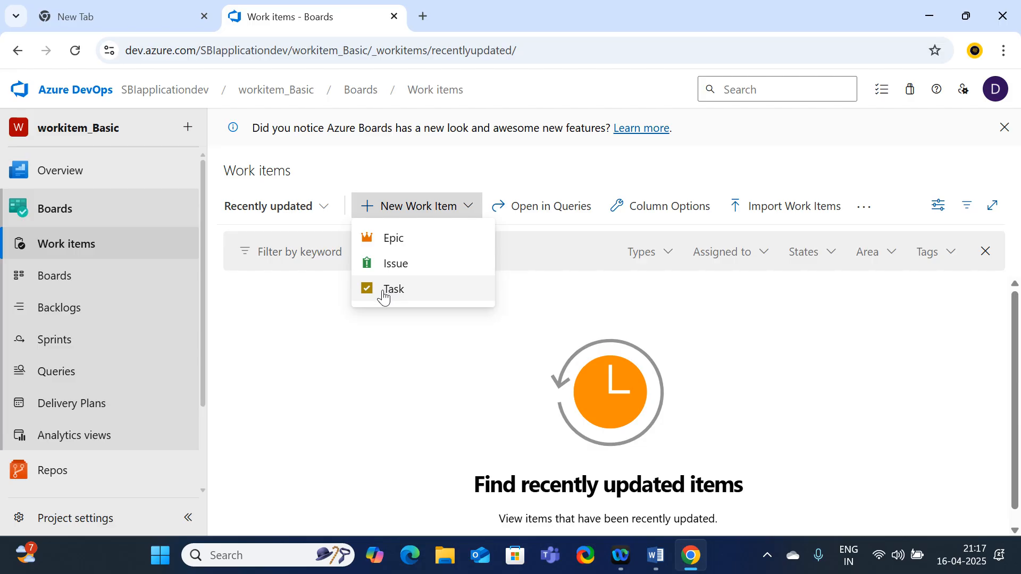
pyautogui.click(348, 361)
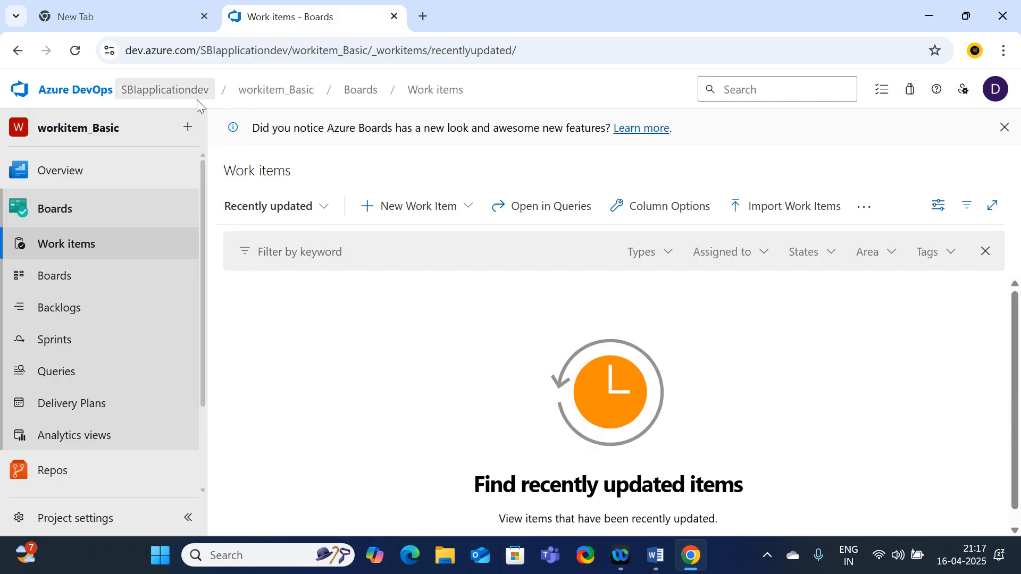
pyautogui.click(451, 214)
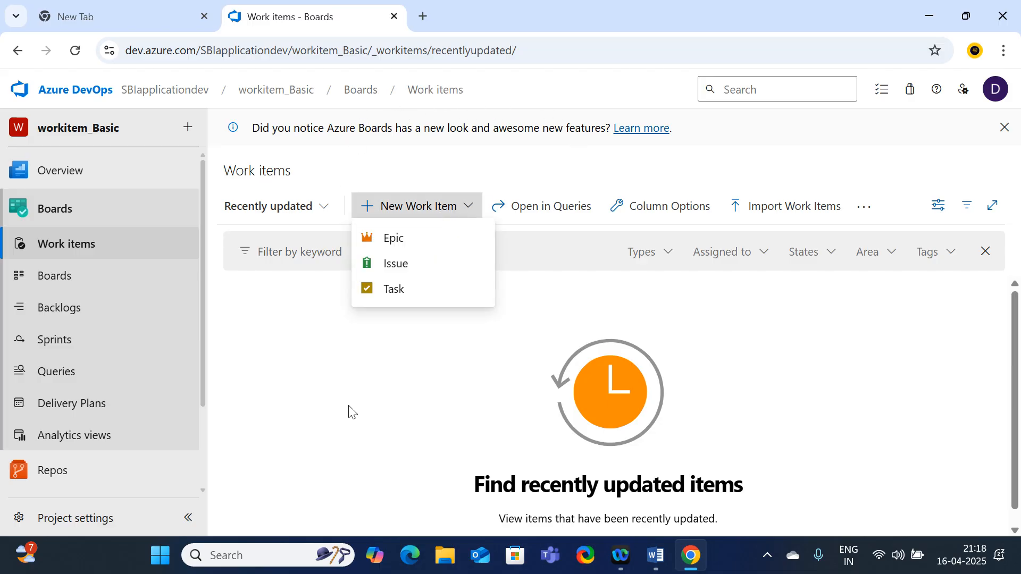
pyautogui.click(329, 415)
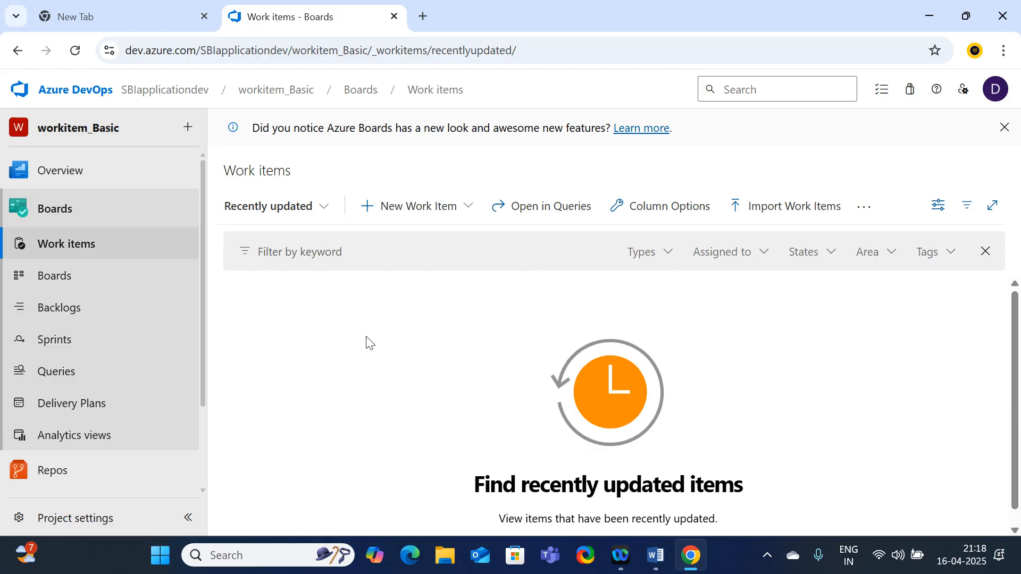
pyautogui.moveTo(126, 127); pyautogui.dragTo(27, 133)
pyautogui.click(407, 369)
# - Start a new Epic work item titled "SBI netbanking"
pyautogui.click(458, 215)
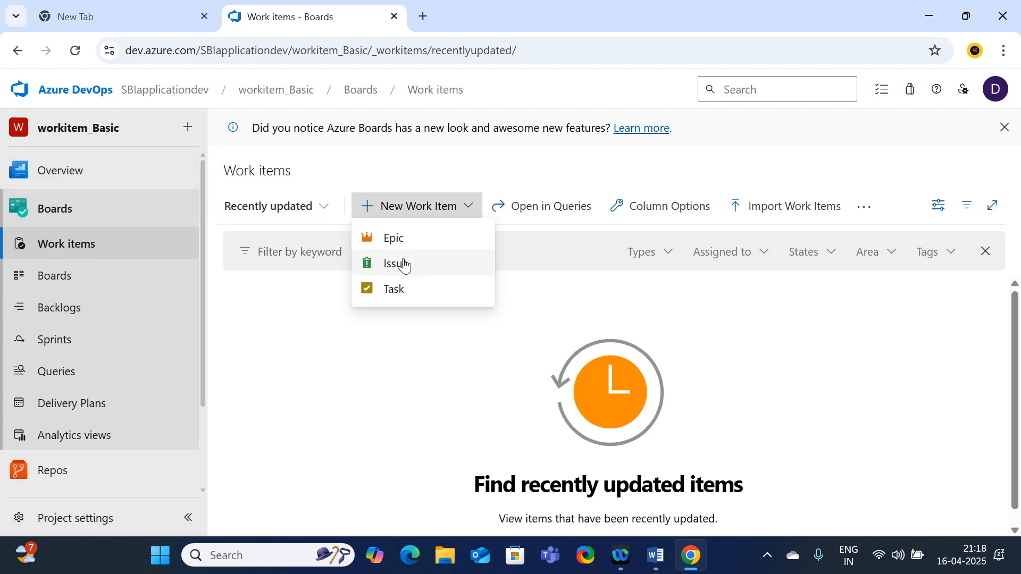
pyautogui.click(410, 249)
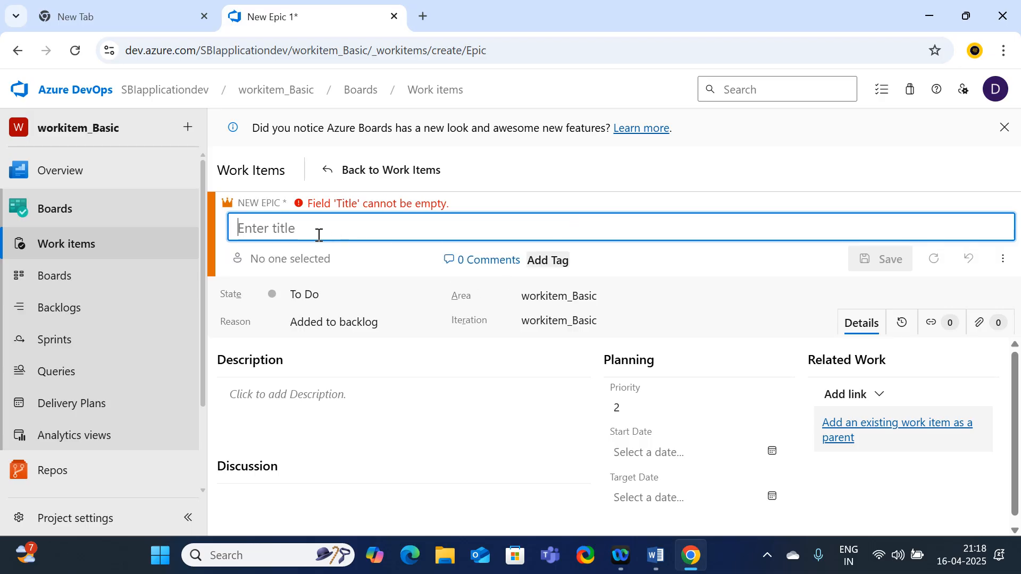
pyautogui.write('SBI')
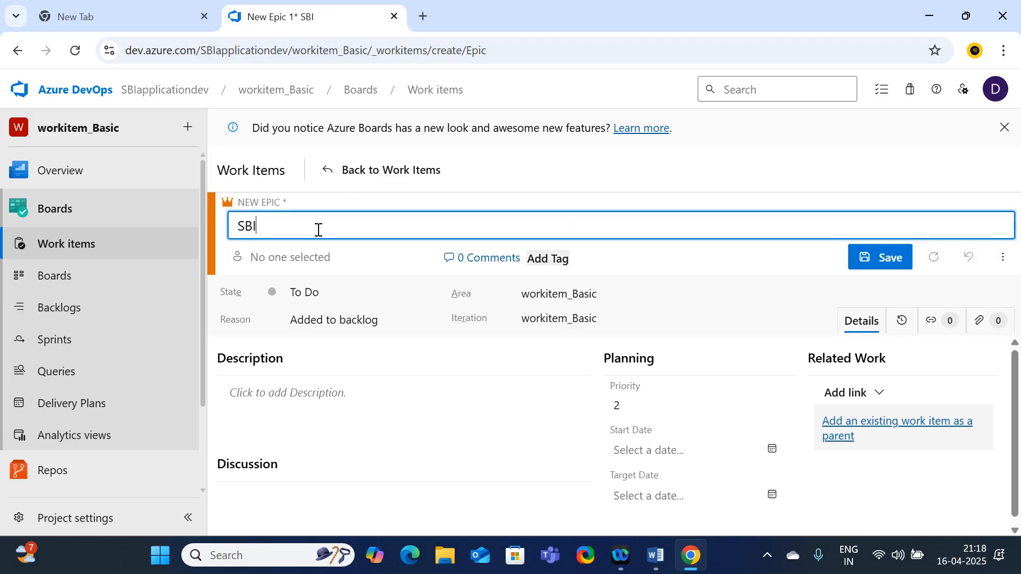
pyautogui.write(' netbanking')
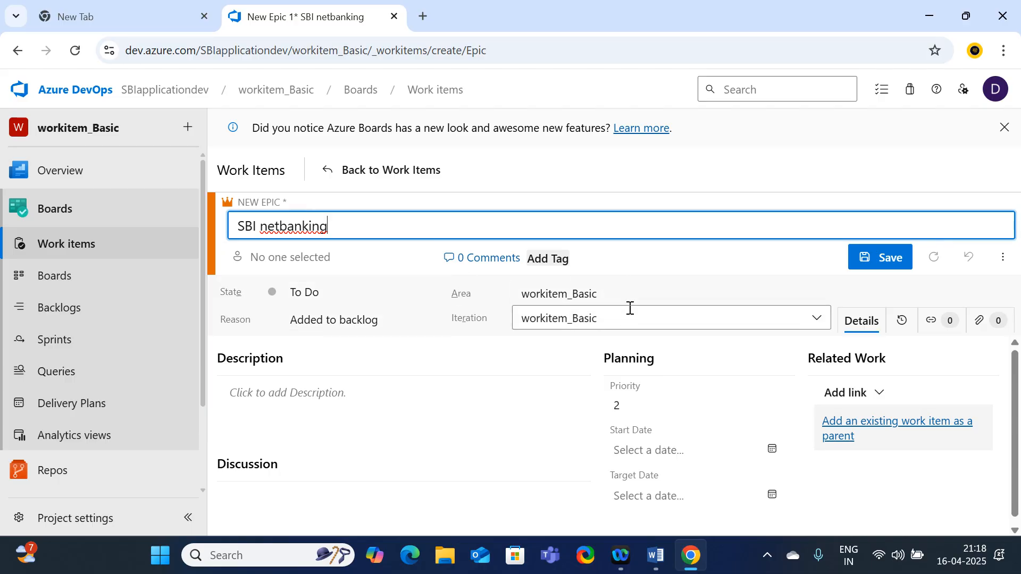
pyautogui.scroll(-1, 514, 426)
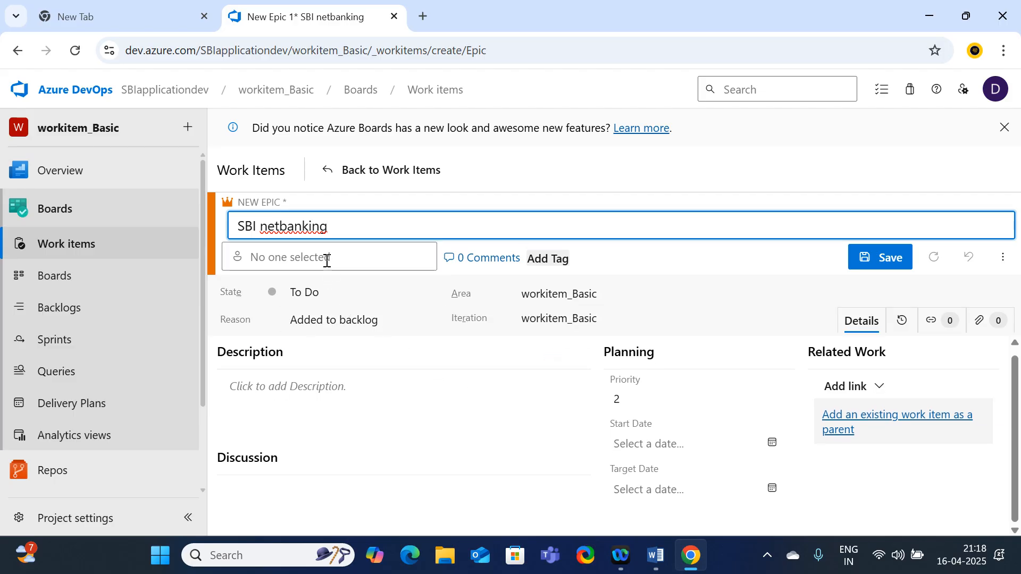
pyautogui.moveTo(326, 226); pyautogui.dragTo(182, 230)
# - Describe the epic as "netbanking application need to finfish in 6 months", save it and return to the work items list
pyautogui.click(292, 390)
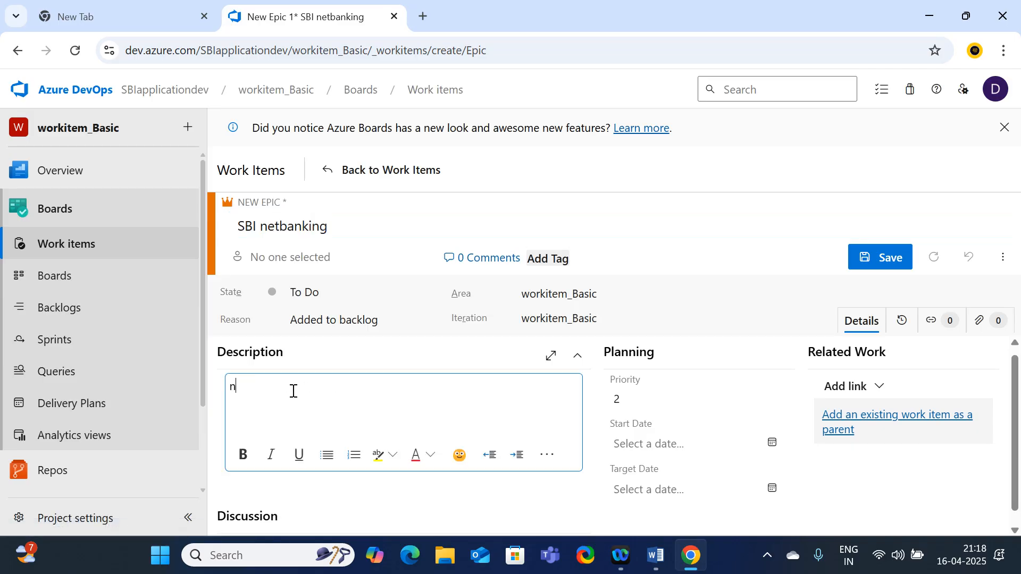
pyautogui.write('netbankig application nee')
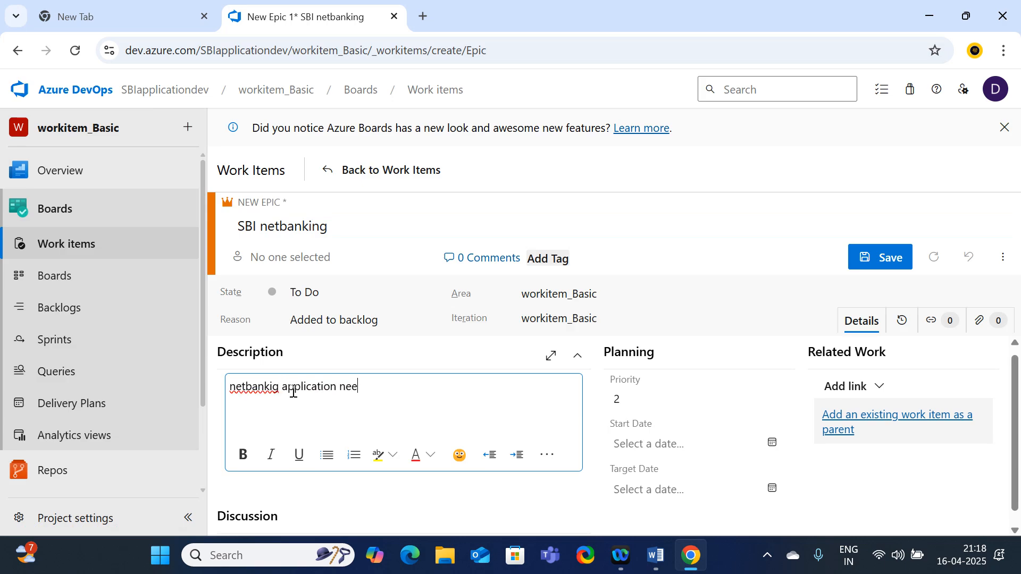
pyautogui.write('d to finfish in 6 months')
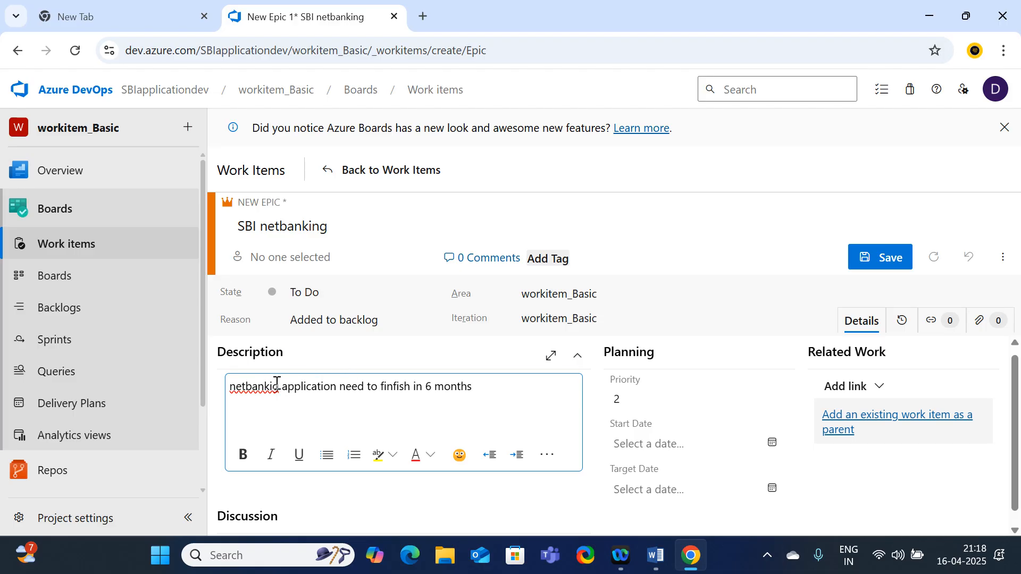
pyautogui.write('n')
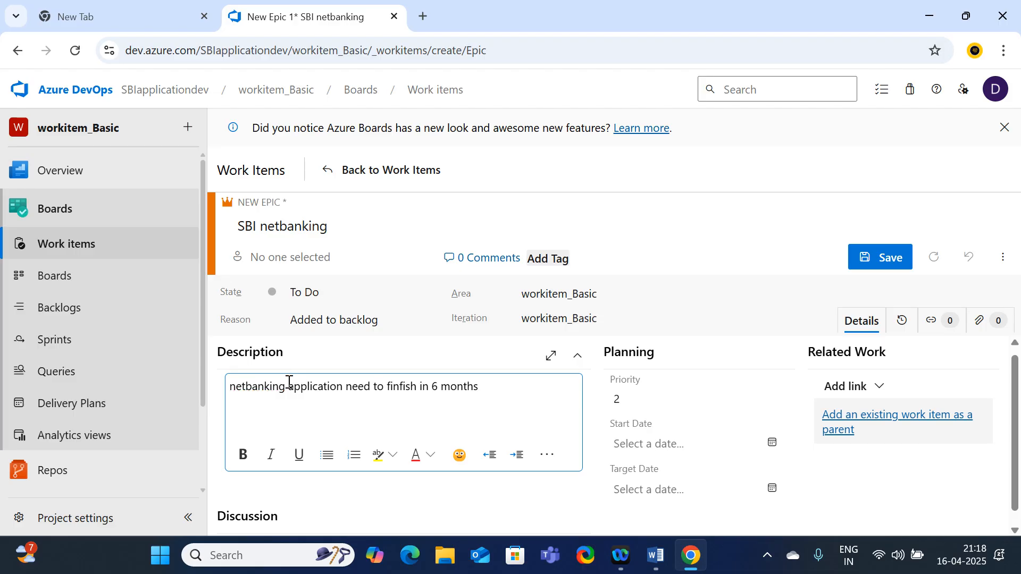
pyautogui.scroll(-1, 330, 385)
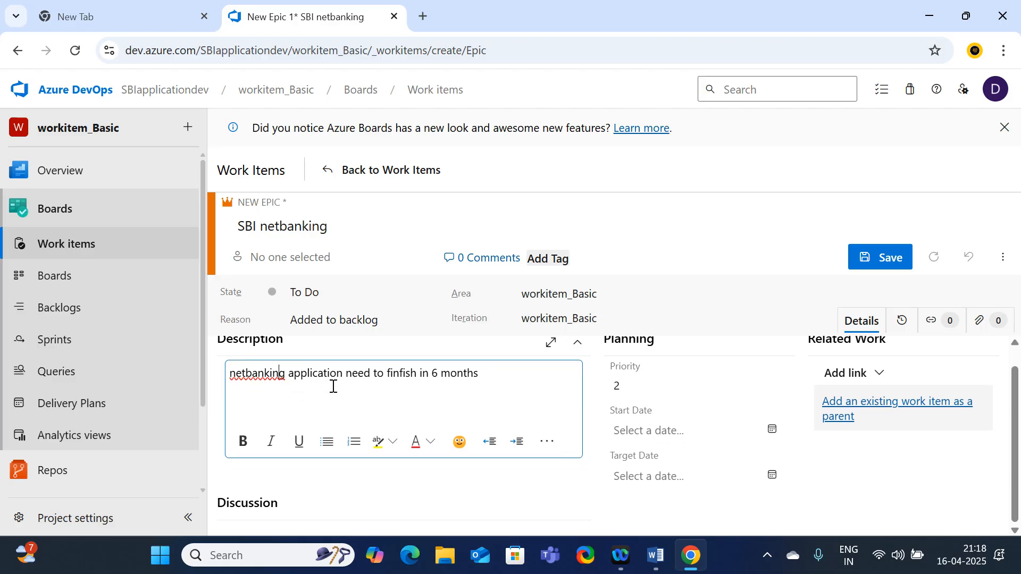
pyautogui.click(880, 261)
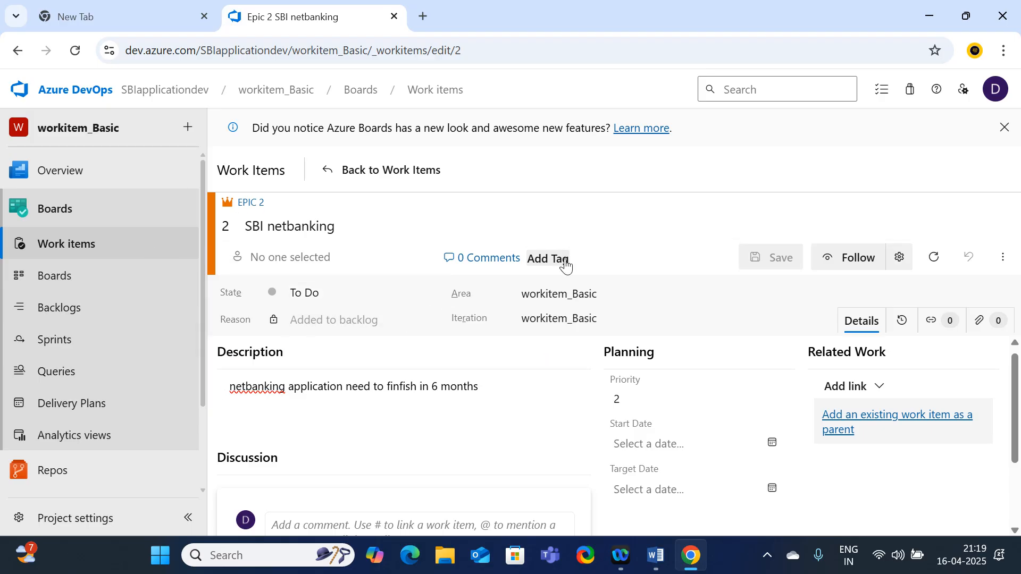
pyautogui.click(333, 180)
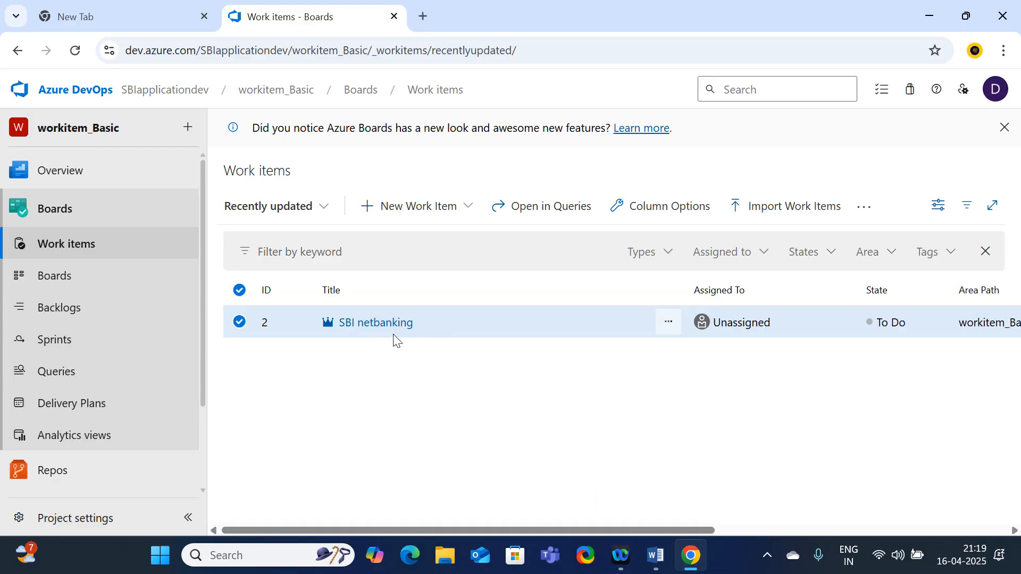
# - Open the workitem_Basic Team board and switch it from Issues to Epics
pyautogui.click(82, 283)
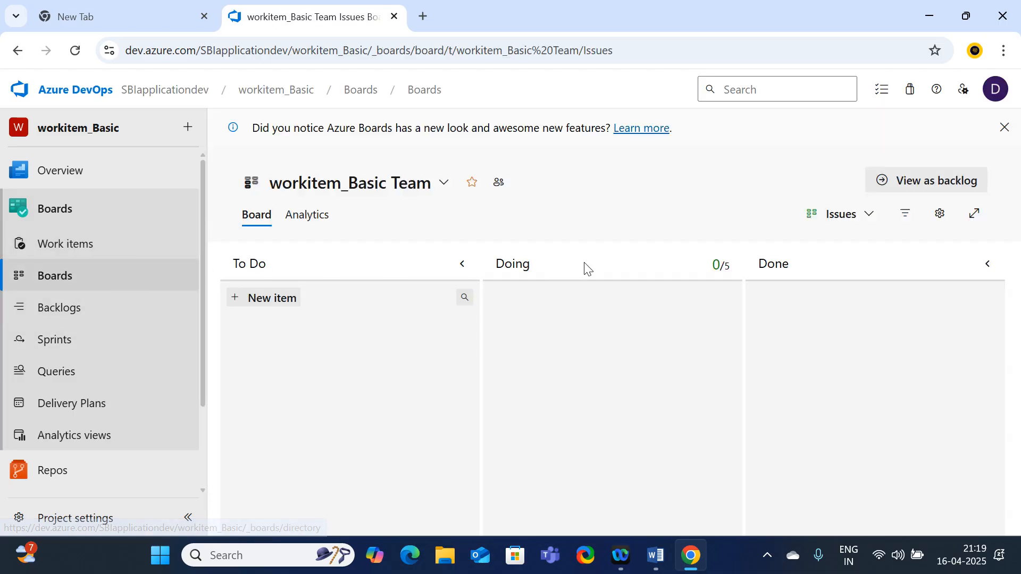
pyautogui.click(866, 217)
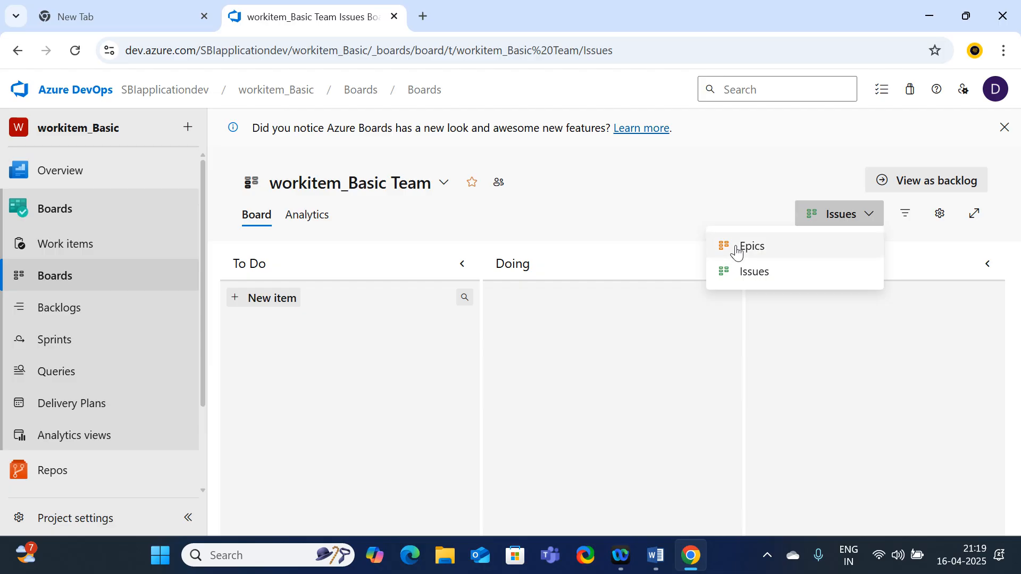
pyautogui.click(737, 252)
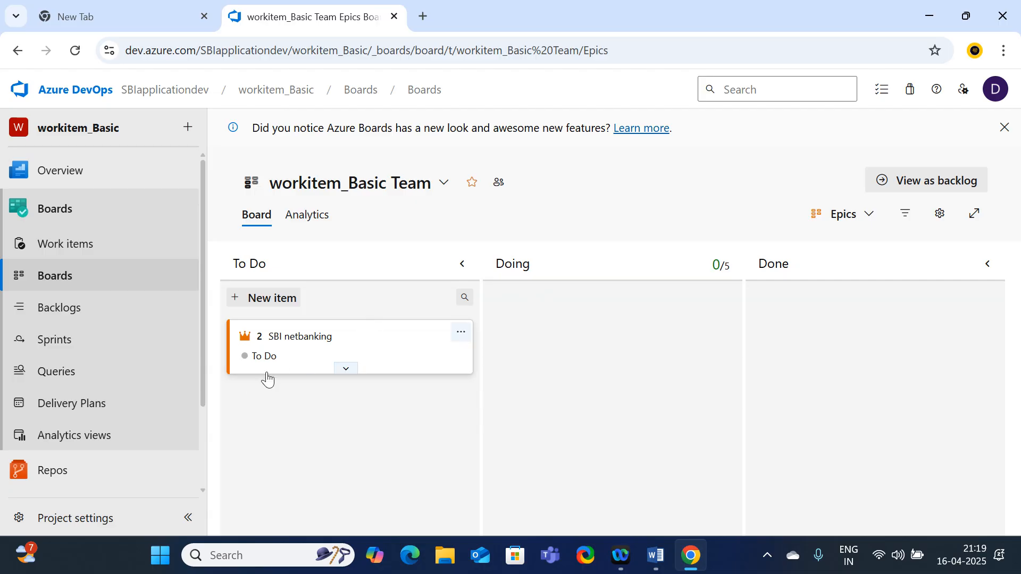
# - Assign the SBI netbanking epic to the second suggested team member, set its state to Doing, and save and close it
pyautogui.click(301, 337)
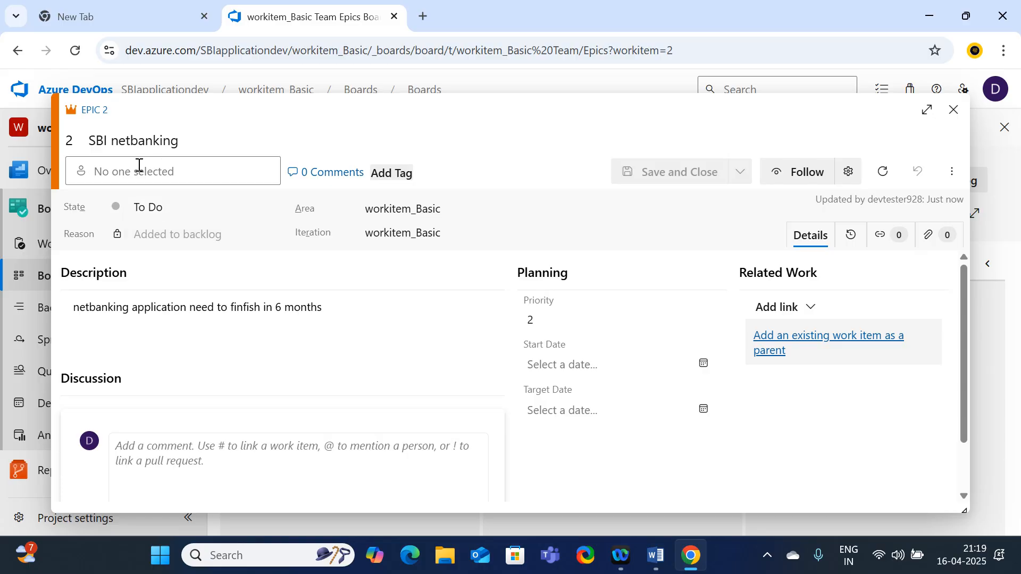
pyautogui.click(120, 167)
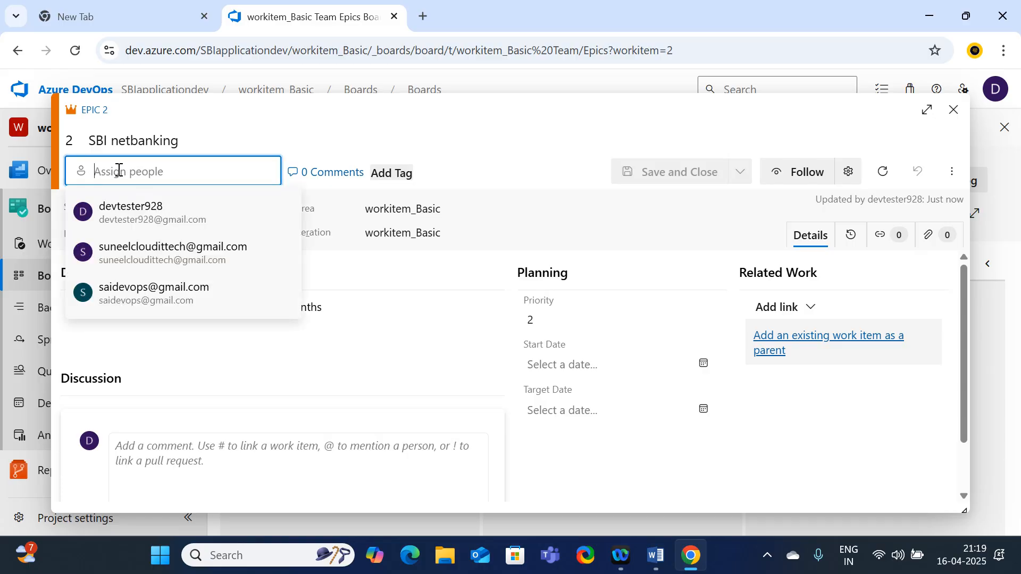
pyautogui.click(146, 263)
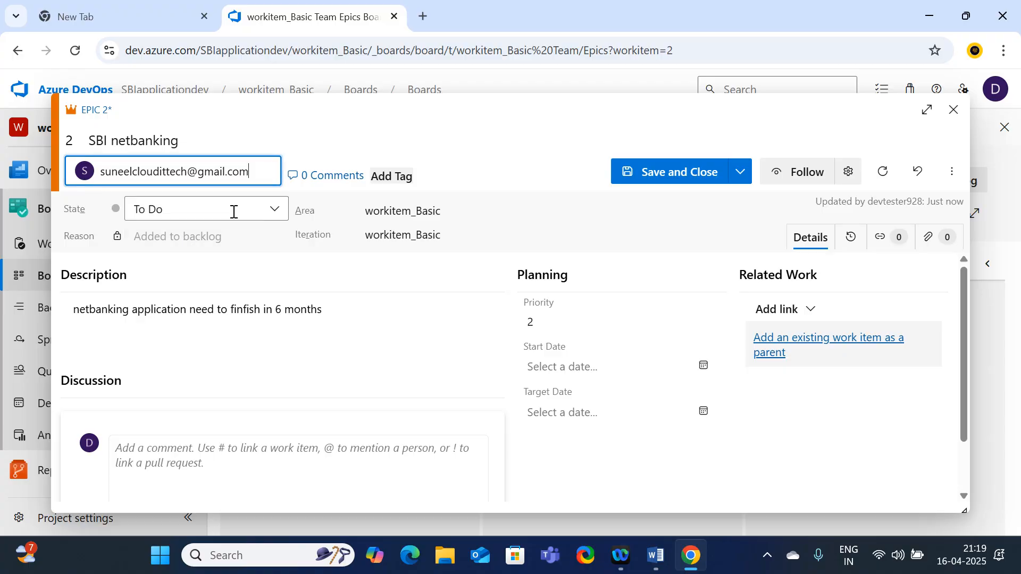
pyautogui.click(274, 213)
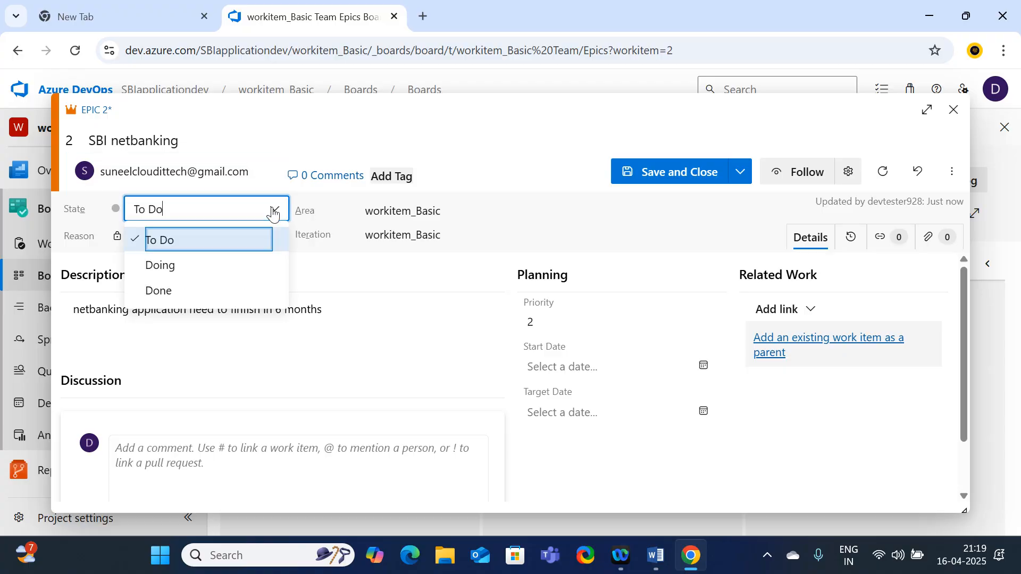
pyautogui.click(168, 268)
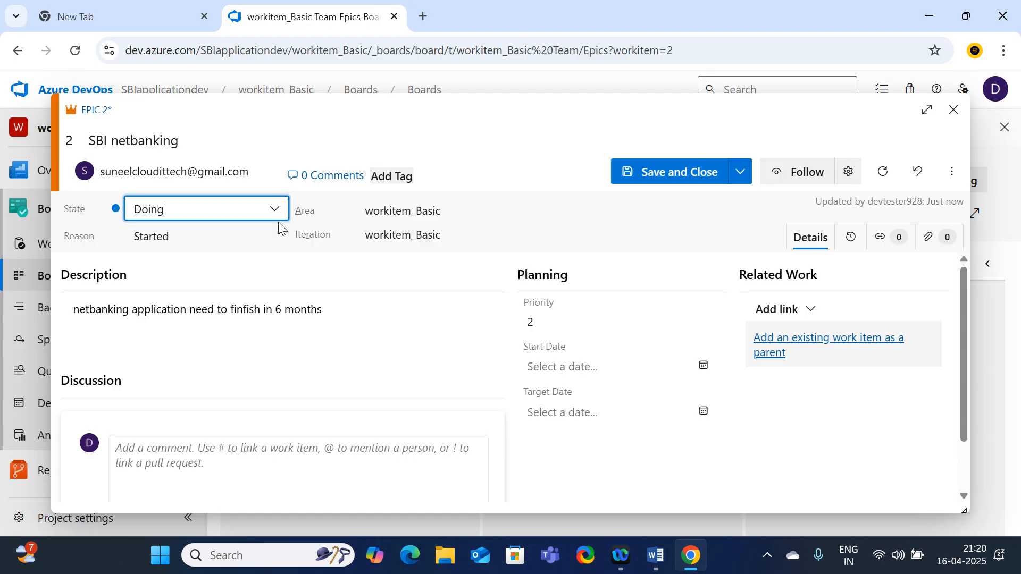
pyautogui.click(671, 180)
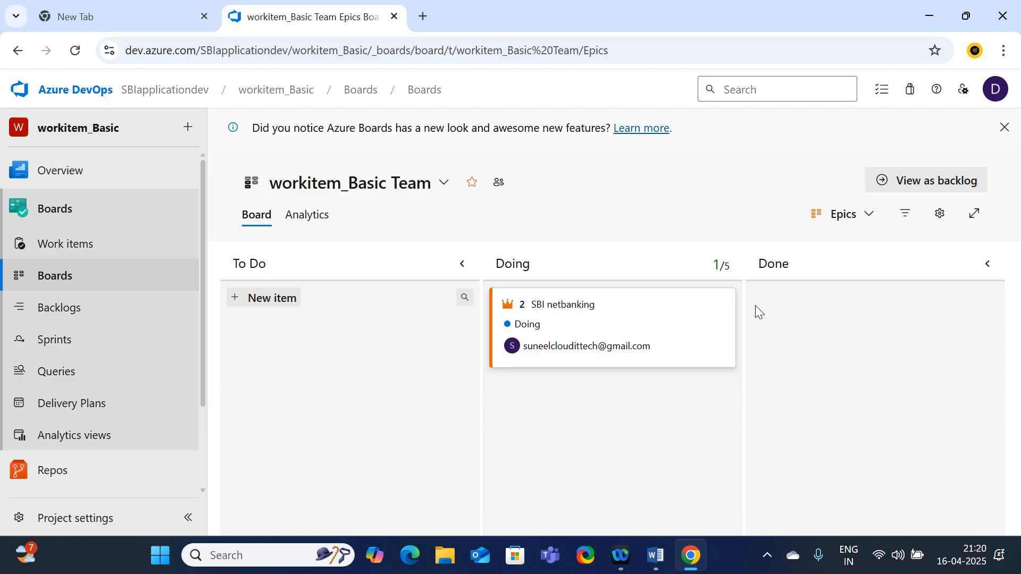
# - Return to the work items list and start a new Issue titled "Login Module"
pyautogui.click(45, 248)
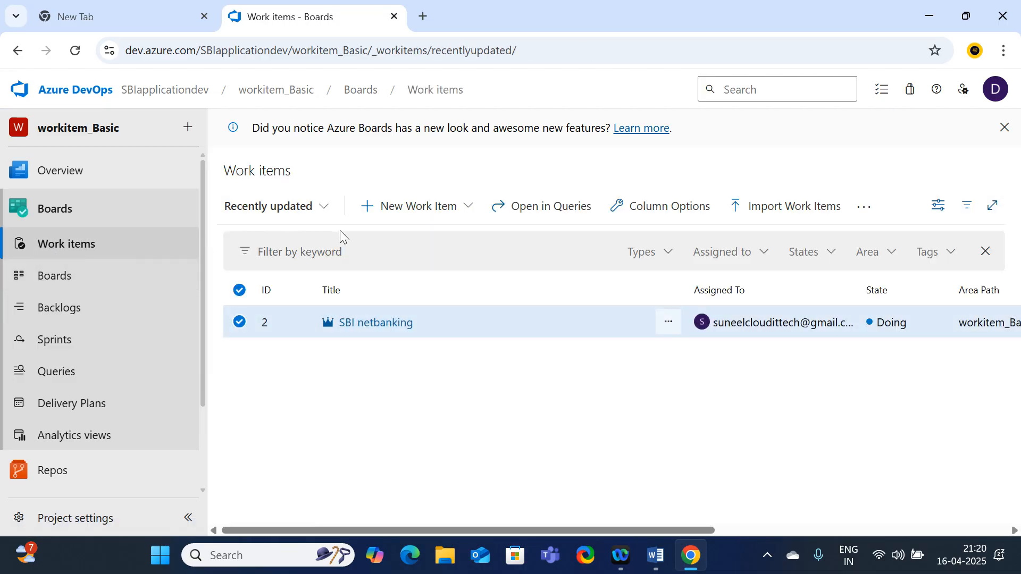
pyautogui.click(460, 209)
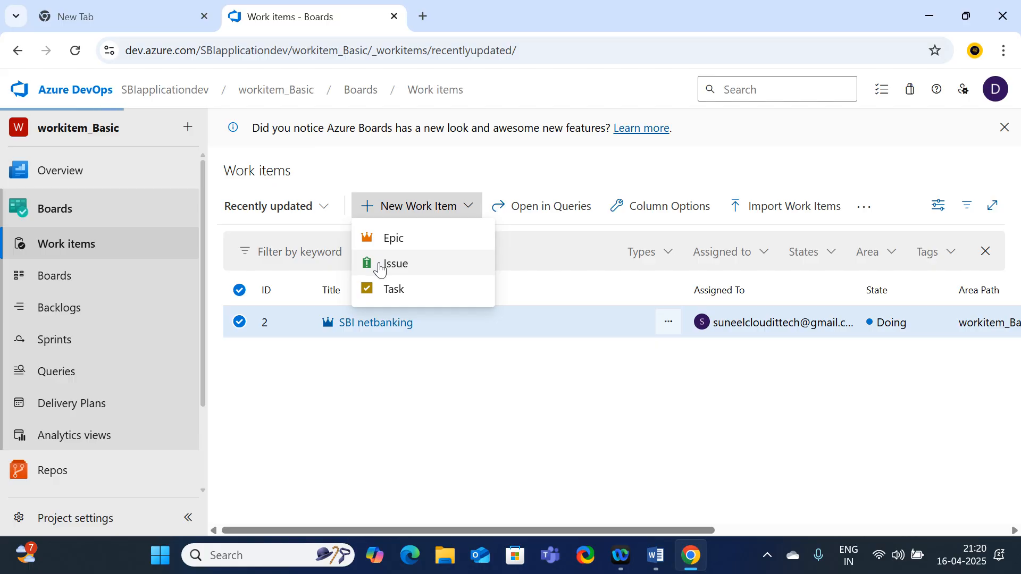
pyautogui.click(380, 263)
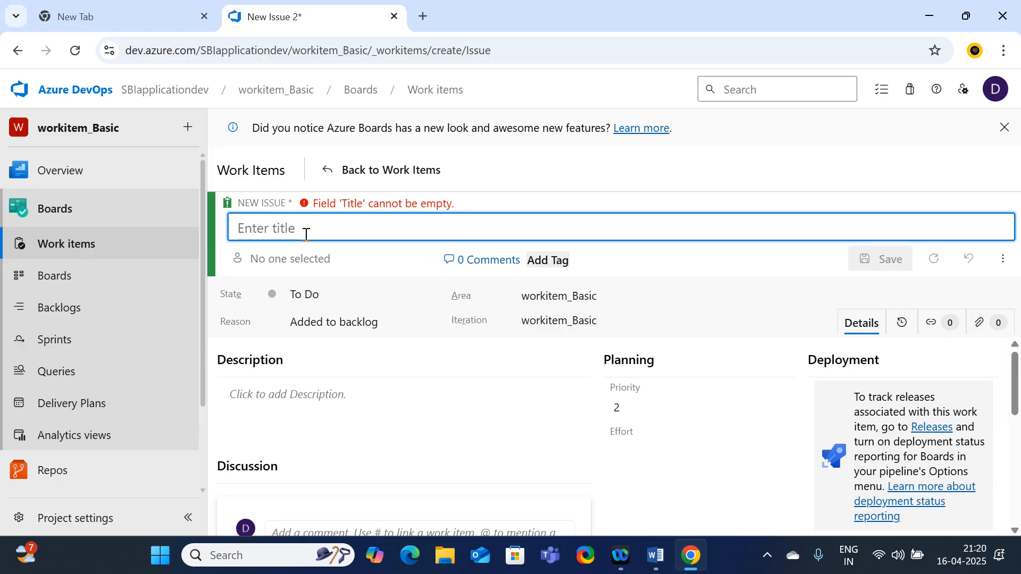
pyautogui.write('Login')
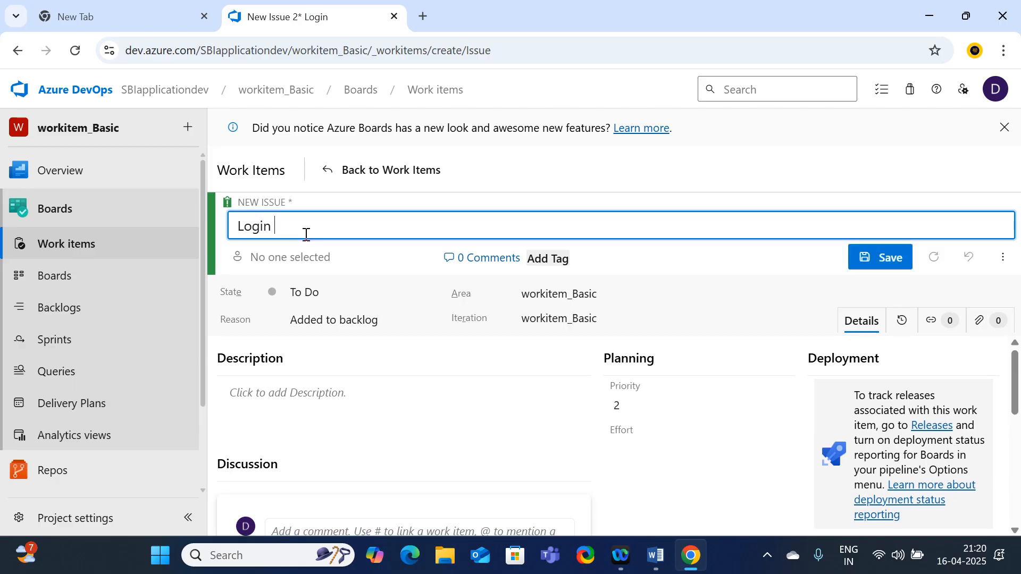
pyautogui.write(' Modile')
pyautogui.scroll(-1, 419, 358)
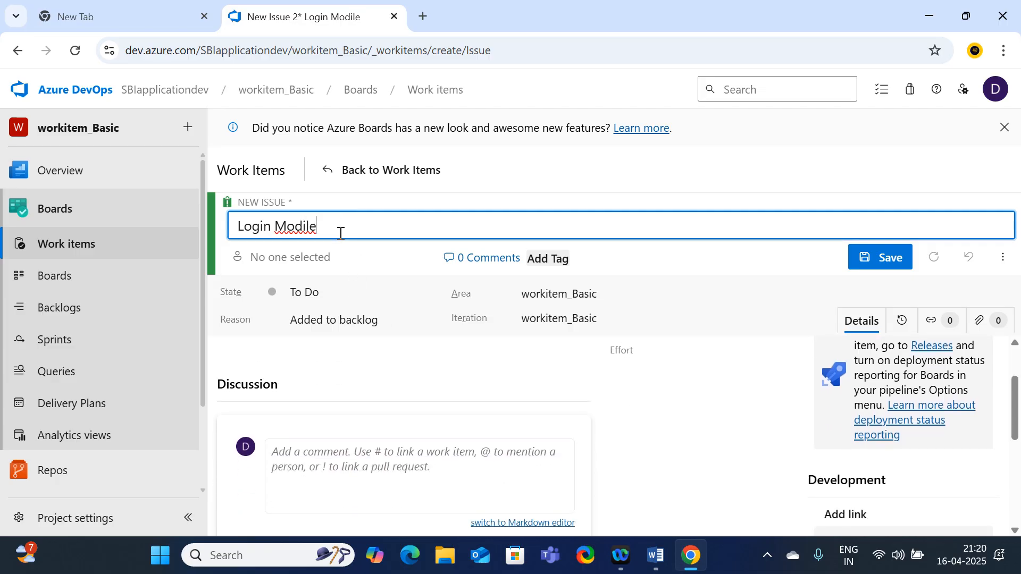
pyautogui.press('BackSpace')
pyautogui.press('BackSpace')
# - Copy the issue's title "Login Module" into its discussion comment
pyautogui.moveTo(341, 233); pyautogui.dragTo(196, 239)
pyautogui.hotkey('ctrl', 'c')
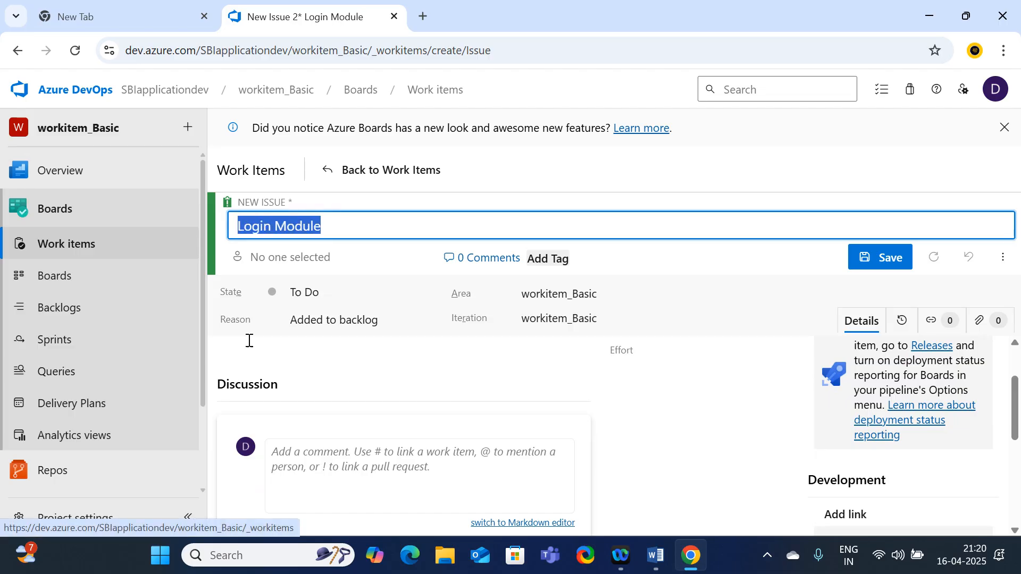
pyautogui.scroll(-2, 292, 449)
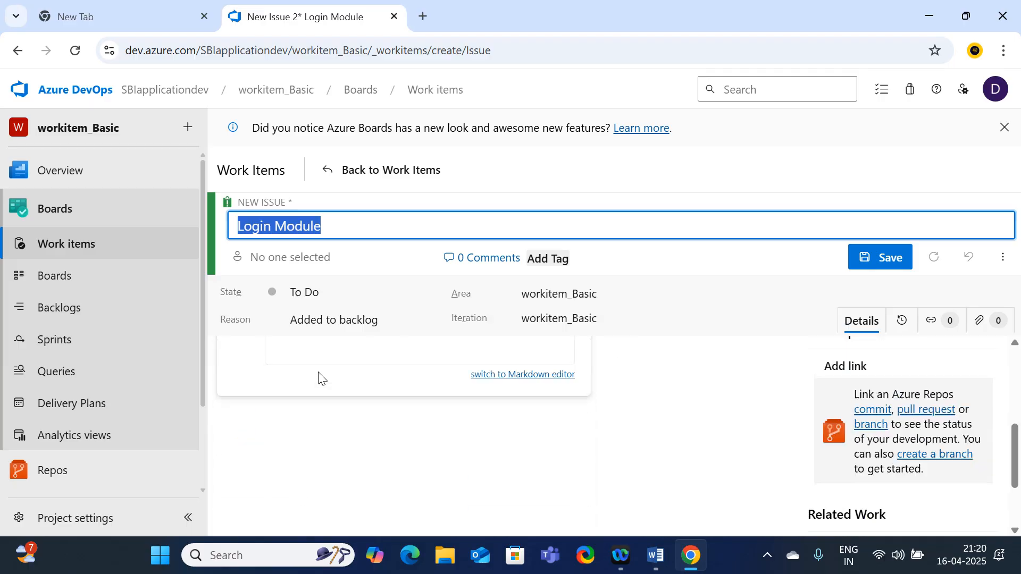
pyautogui.scroll(2, 300, 457)
pyautogui.click(300, 463)
pyautogui.hotkey('ctrl', 'v')
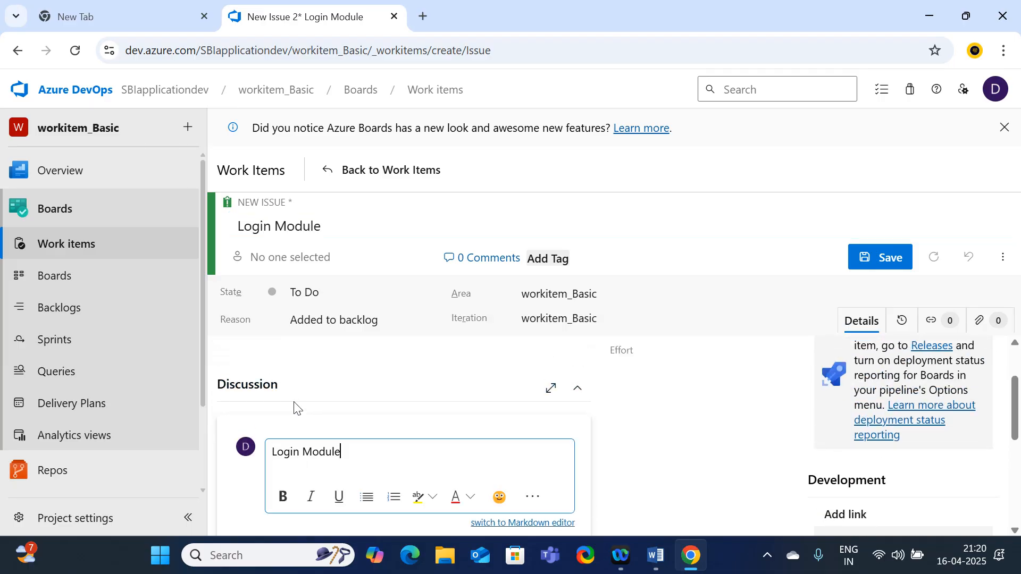
# - Paste "Login Module" into the new issue's description
pyautogui.scroll(2, 435, 386)
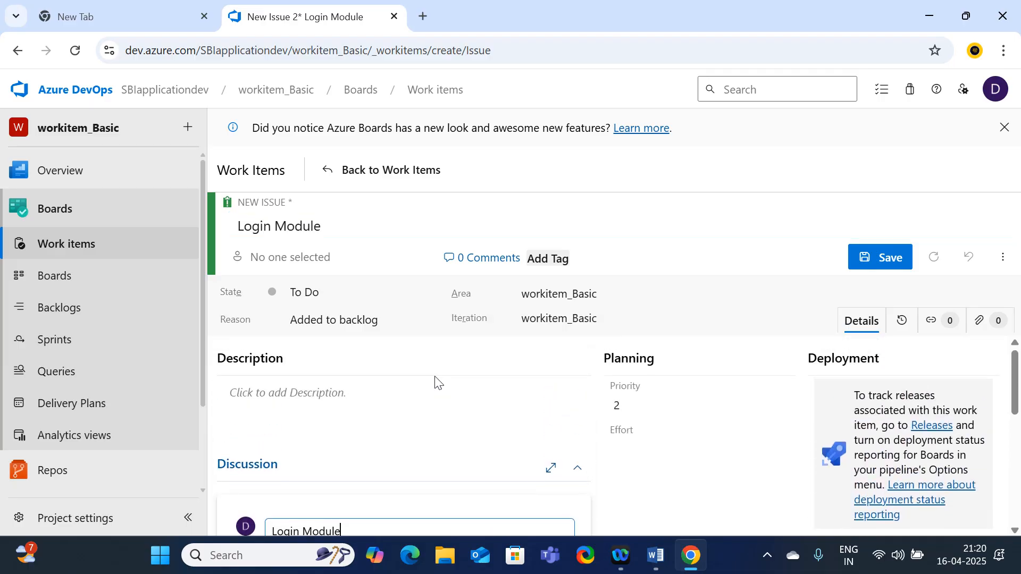
pyautogui.click(309, 403)
pyautogui.hotkey('ctrl', 'v')
# - Clear the "Login Module" text from the discussion comment and save the issue
pyautogui.scroll(-3, 424, 458)
pyautogui.scroll(1, 393, 435)
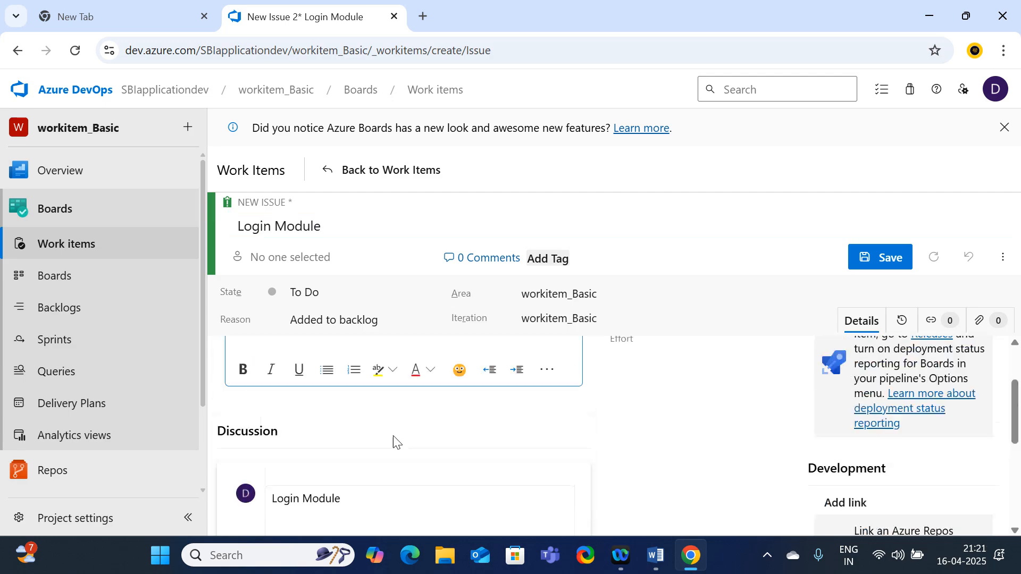
pyautogui.scroll(-2, 365, 496)
pyautogui.moveTo(354, 449); pyautogui.dragTo(255, 433)
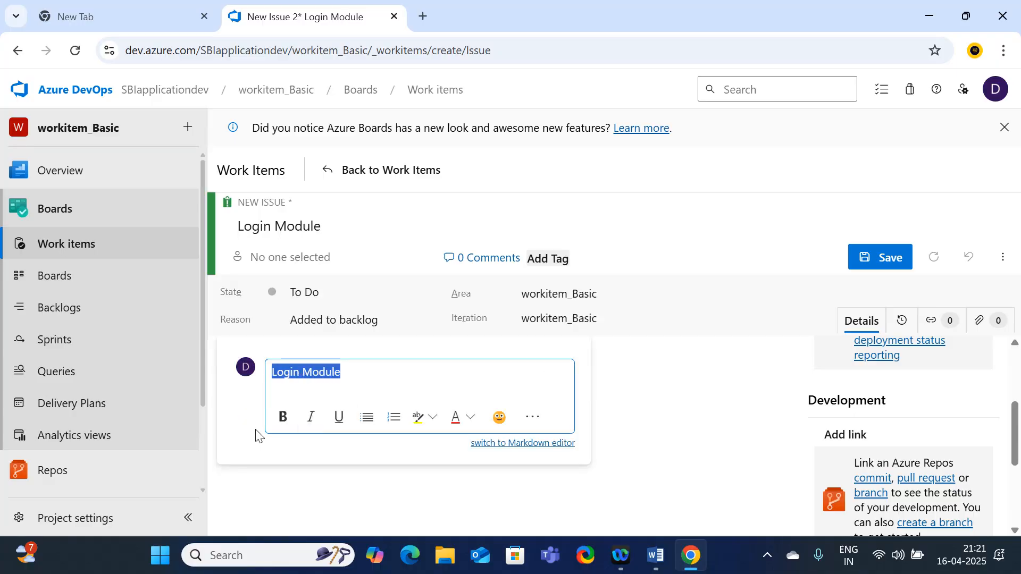
pyautogui.press('BackSpace')
pyautogui.scroll(3, 456, 369)
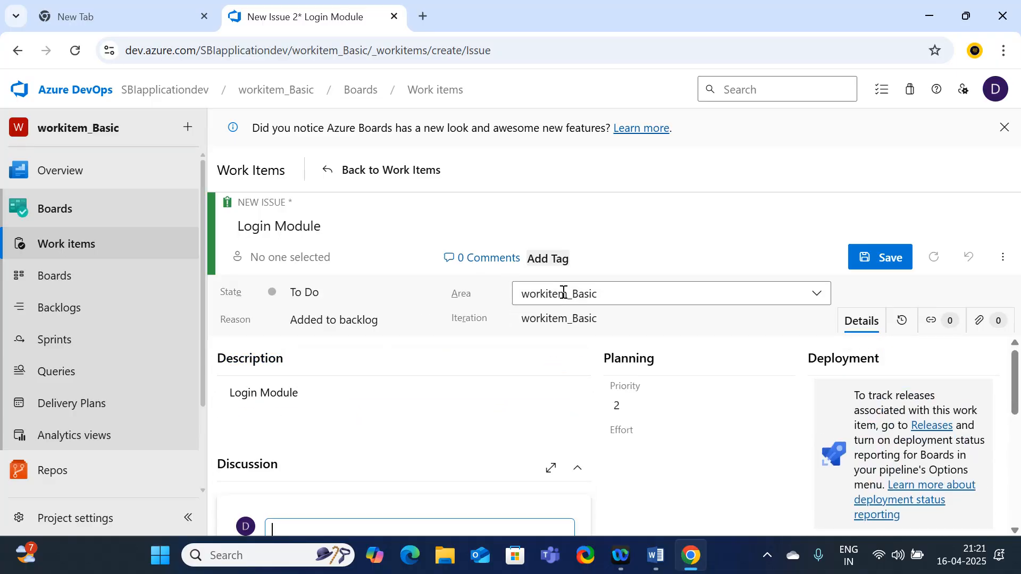
pyautogui.click(878, 259)
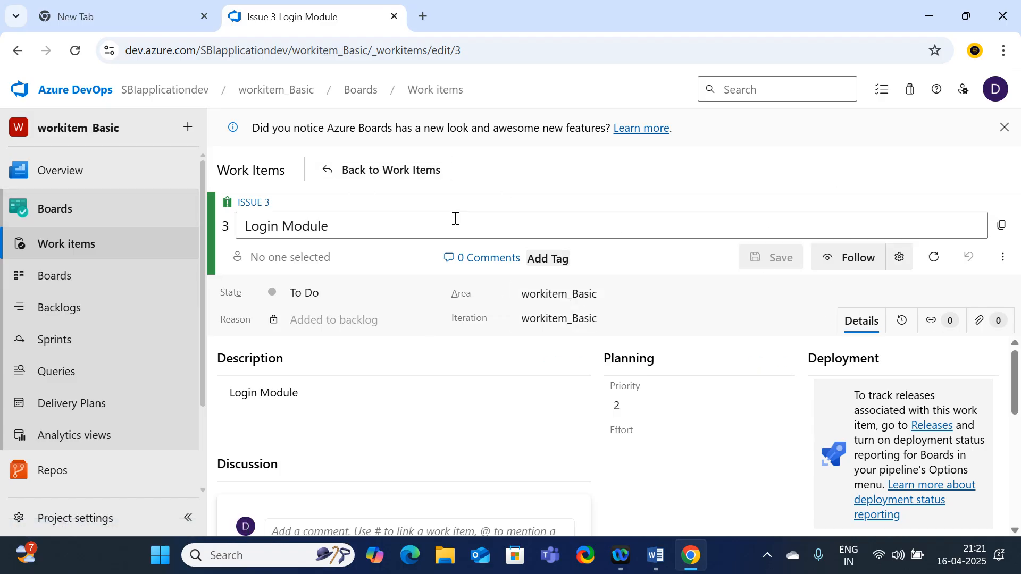
# - Return to the work items list and start a new Issue titled "saving account"
pyautogui.click(407, 176)
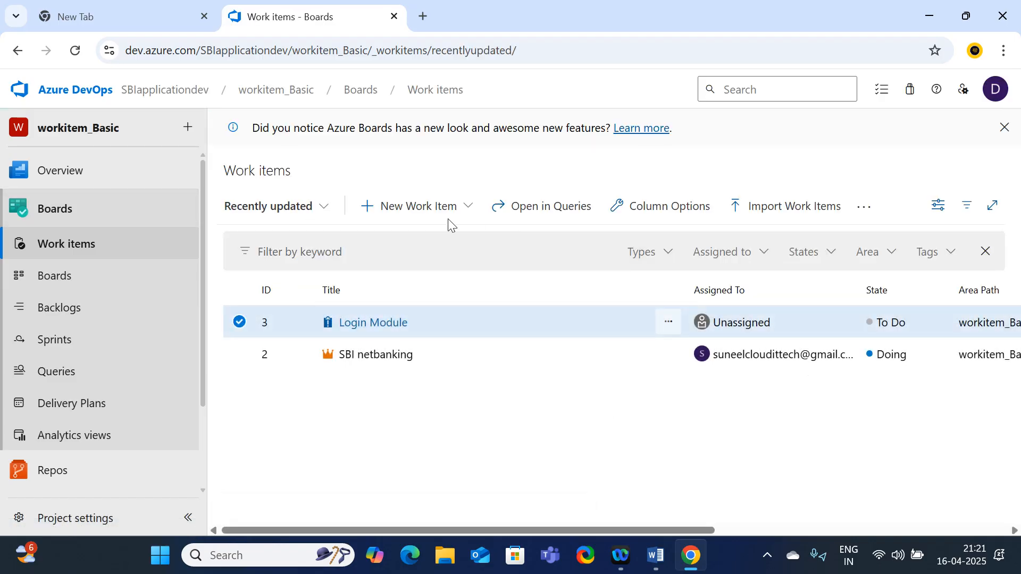
pyautogui.click(455, 207)
pyautogui.click(413, 263)
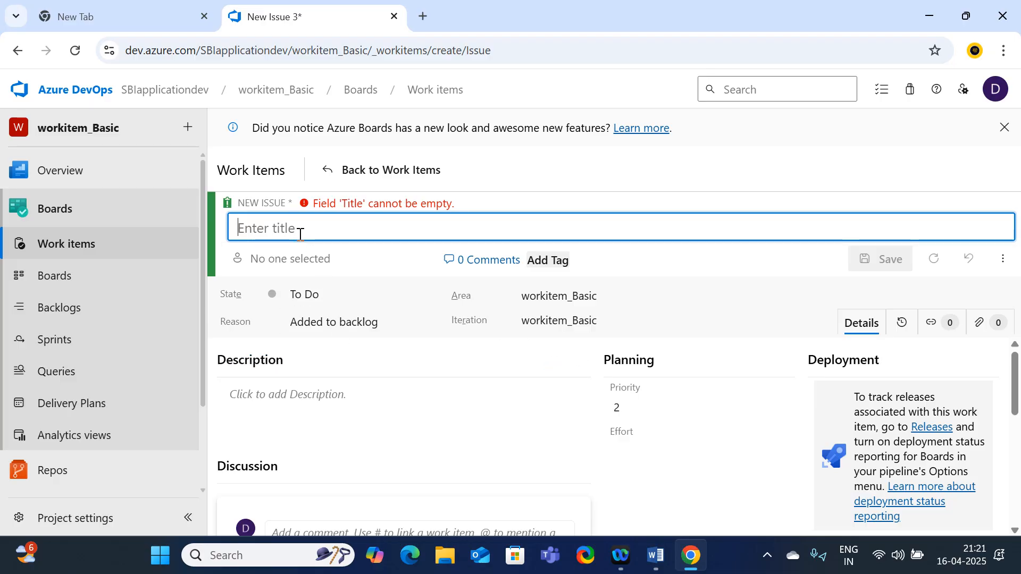
pyautogui.write('s')
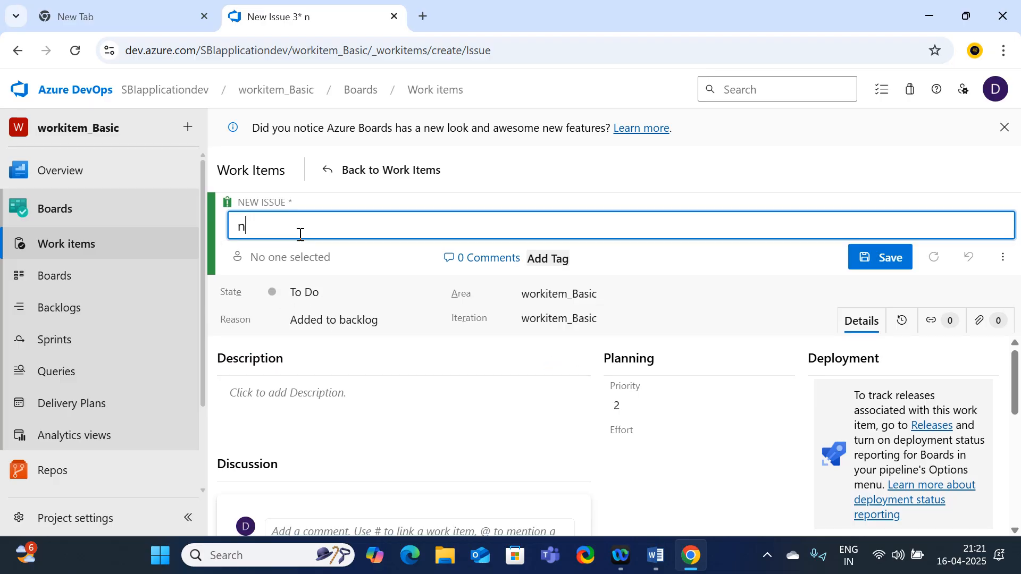
pyautogui.press('BackSpace')
pyautogui.write('sv')
pyautogui.write('ving acc')
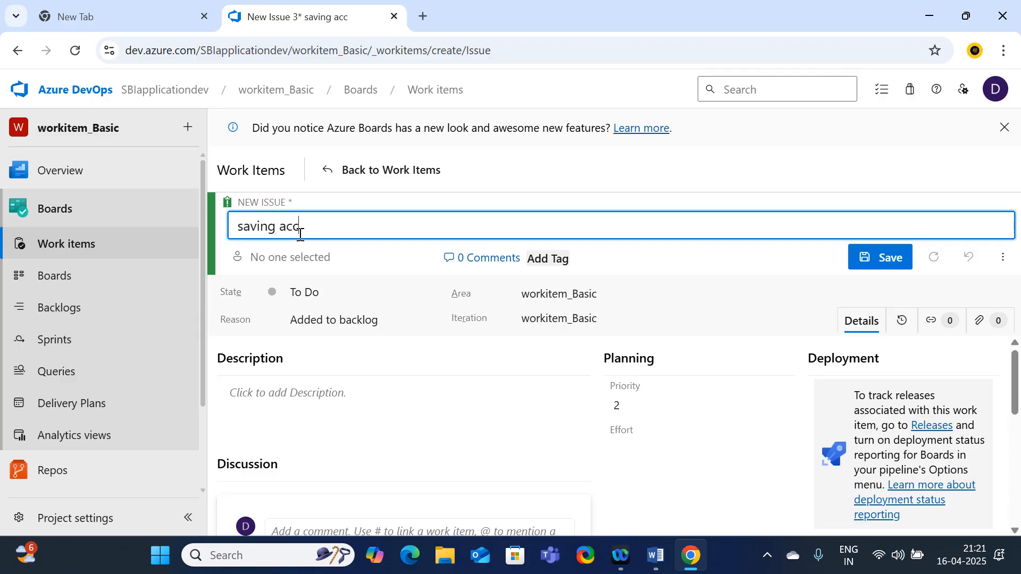
pyautogui.write('ount')
# - Copy the title "saving account" into the issue's description and save the issue
pyautogui.moveTo(346, 219); pyautogui.dragTo(199, 233)
pyautogui.hotkey('ctrl', 'c')
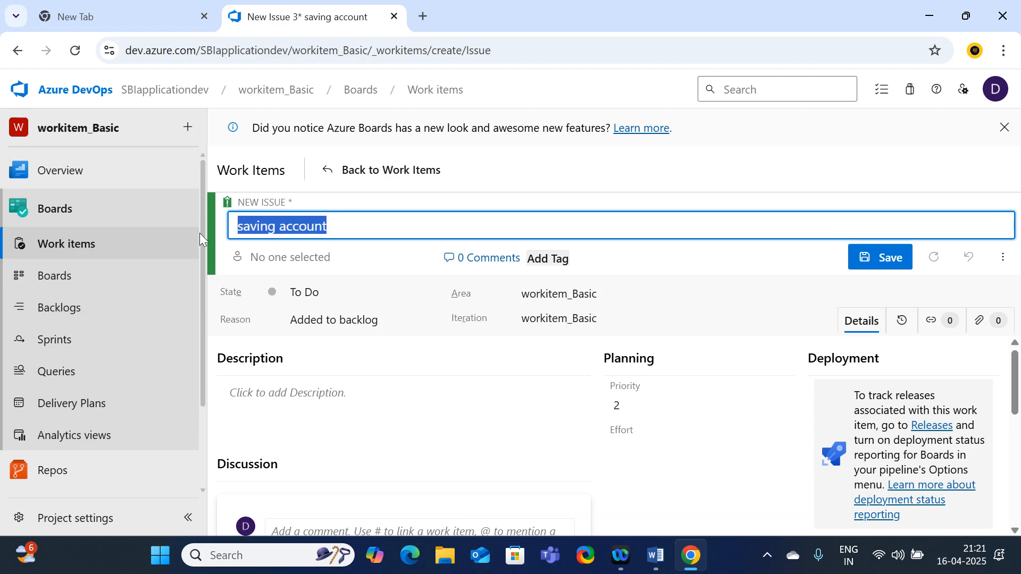
pyautogui.click(281, 403)
pyautogui.hotkey('ctrl', 'v')
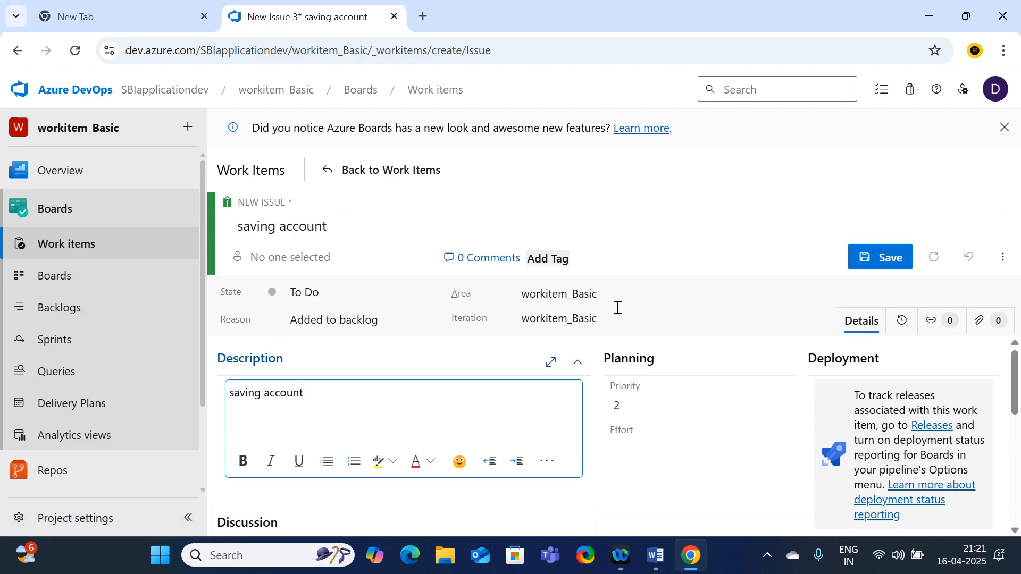
pyautogui.click(889, 261)
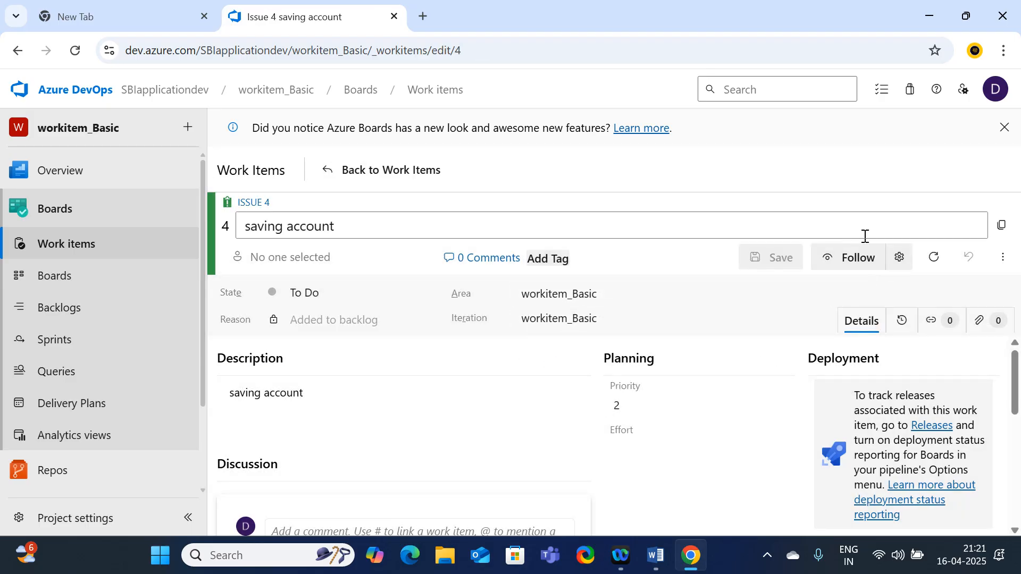
# - Return to the work items list and start a new Issue titled "loans"
pyautogui.click(348, 171)
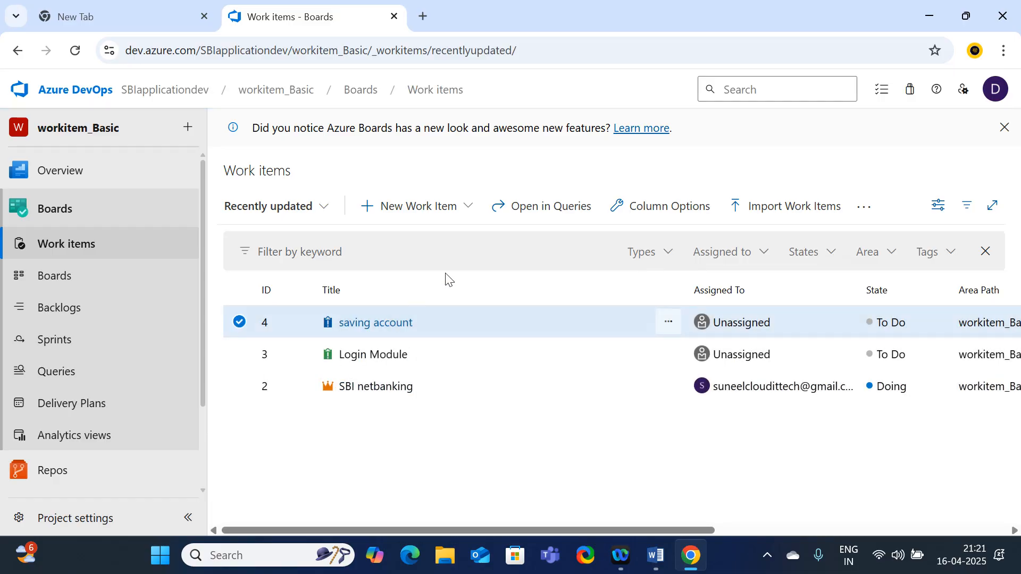
pyautogui.click(464, 212)
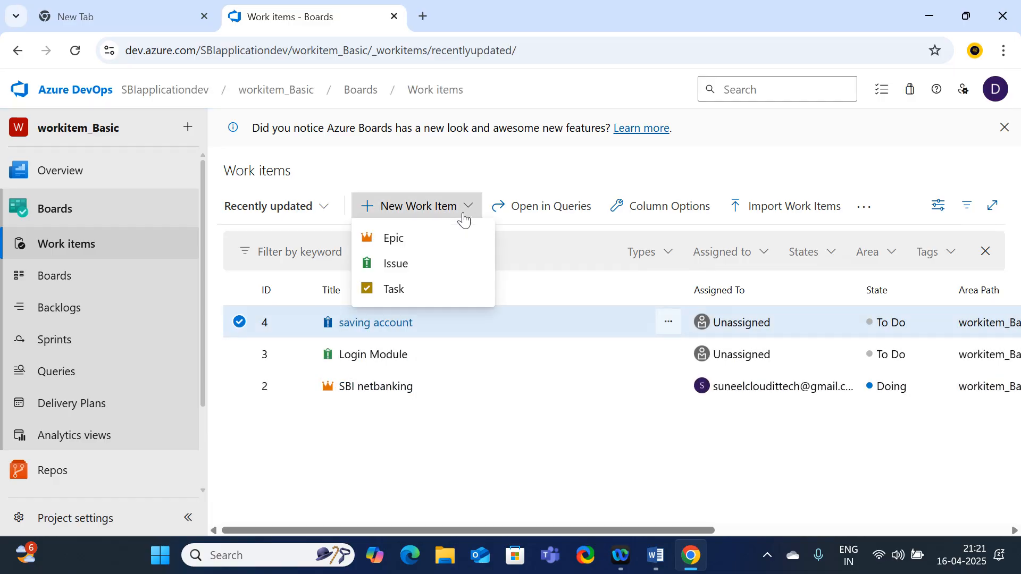
pyautogui.click(405, 271)
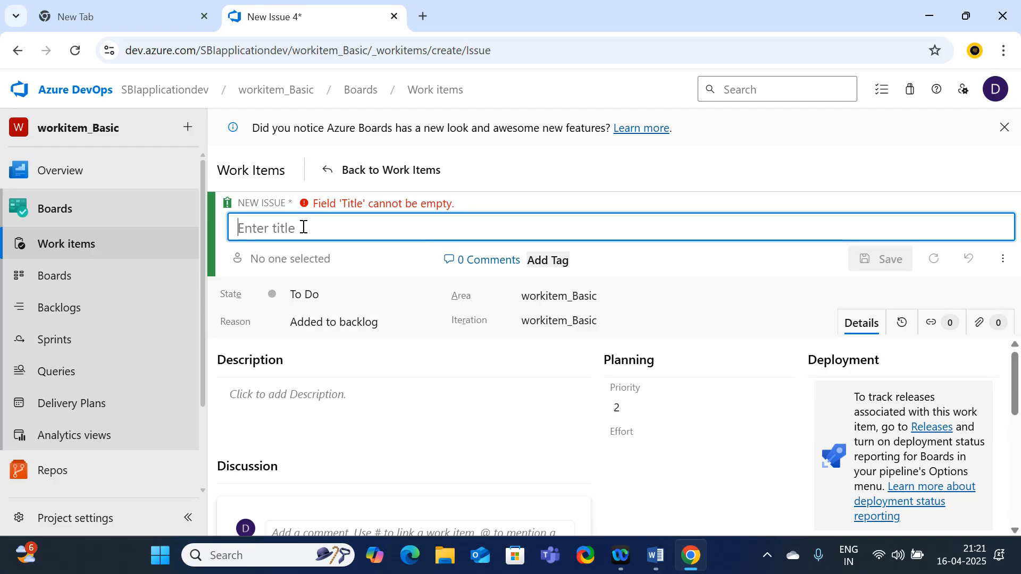
pyautogui.write('loans')
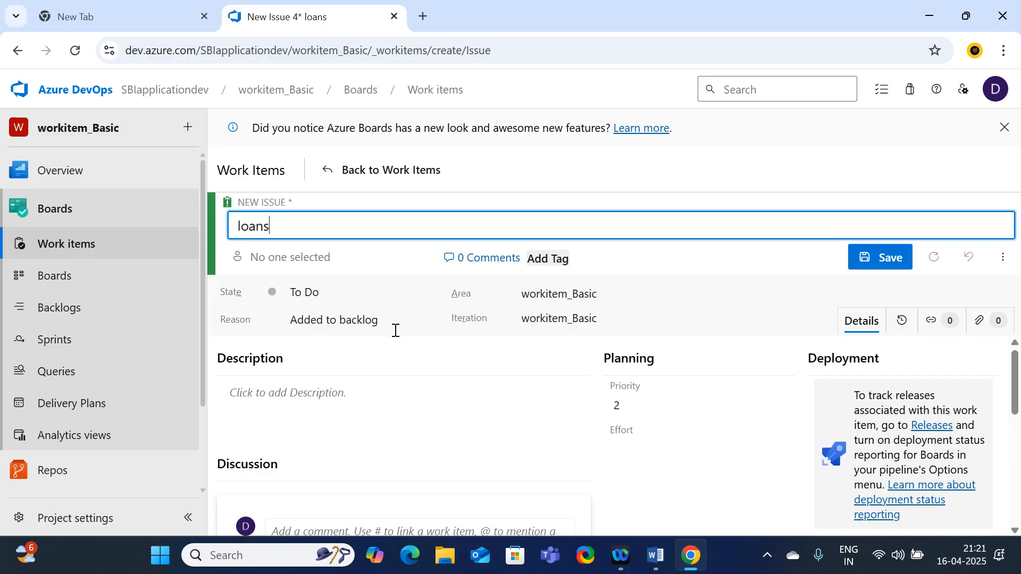
# - Copy the title "loans" into the issue's description and save the issue
pyautogui.doubleClick(261, 229)
pyautogui.hotkey('ctrl', 'c')
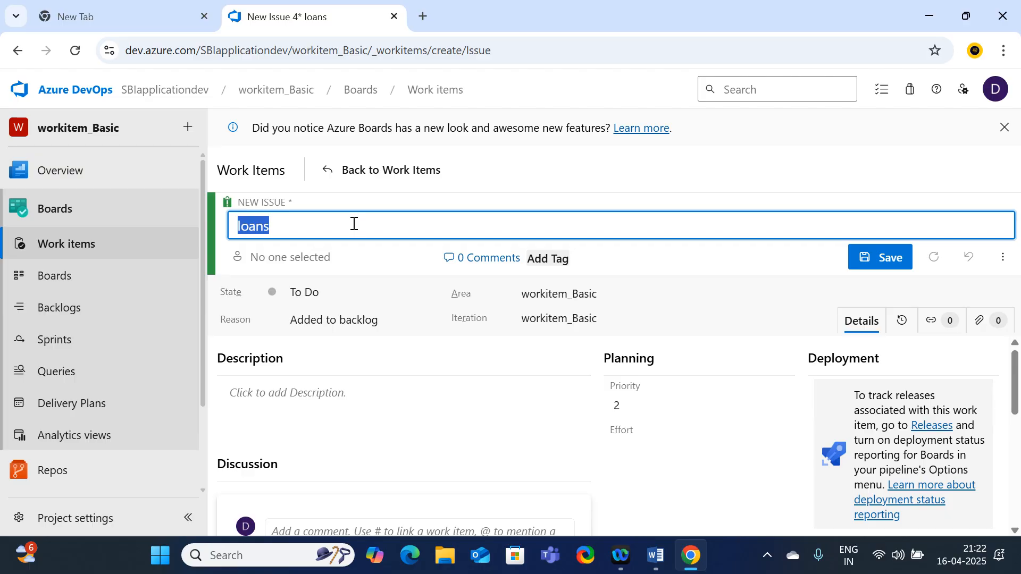
pyautogui.click(263, 406)
pyautogui.hotkey('ctrl', 'v')
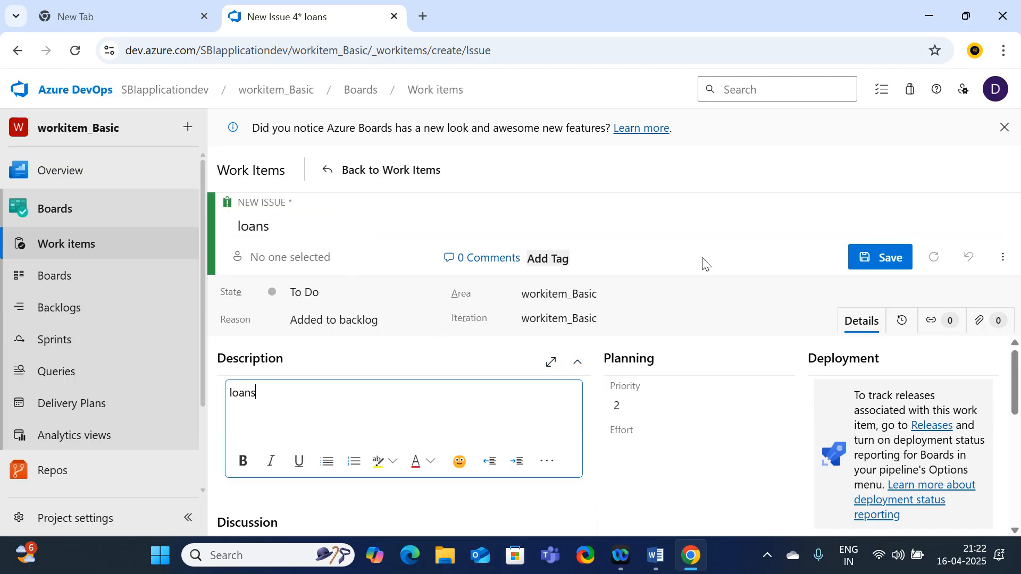
pyautogui.click(878, 261)
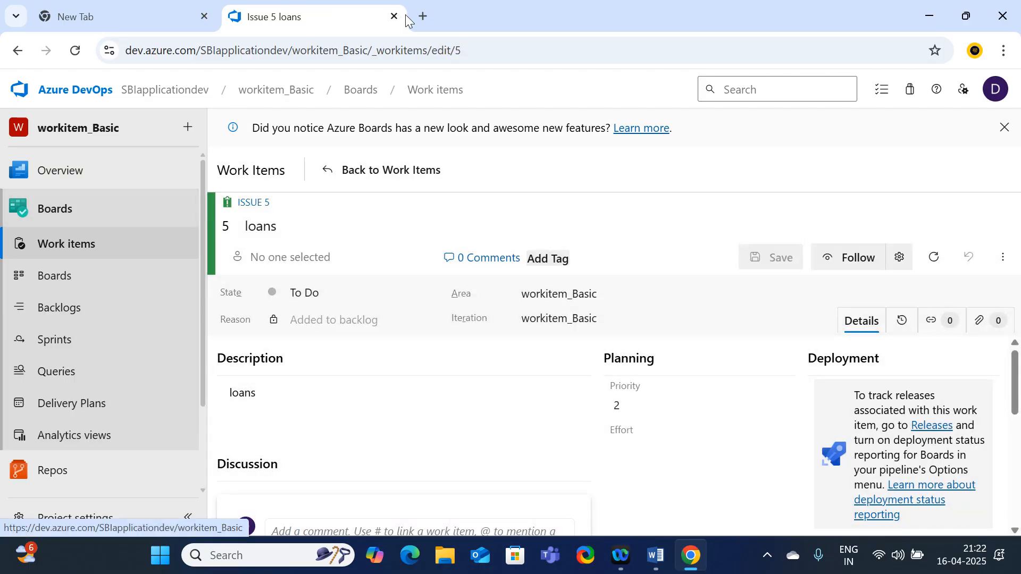
# - Return to the work items list and start a new Task
pyautogui.click(74, 247)
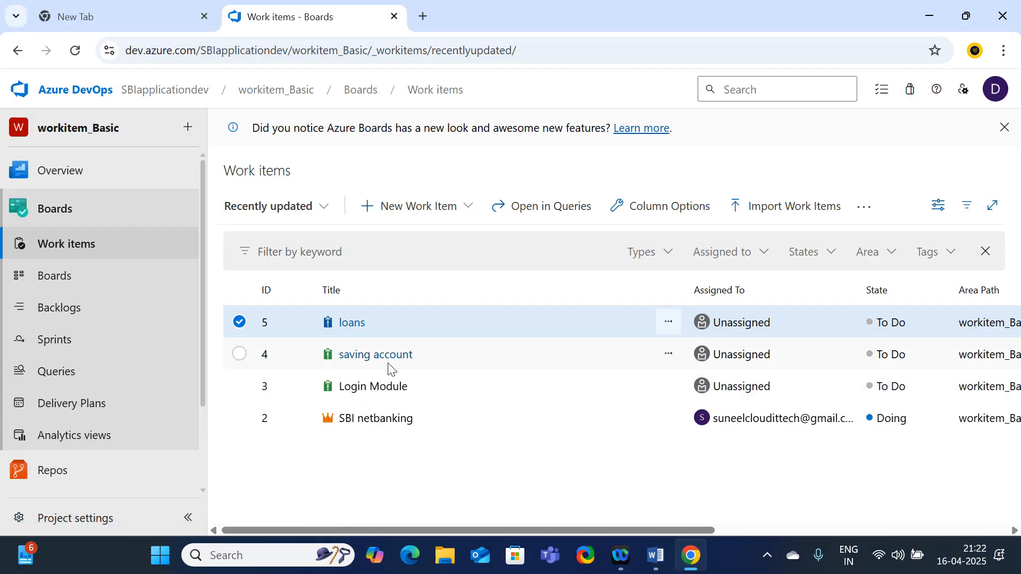
pyautogui.click(462, 207)
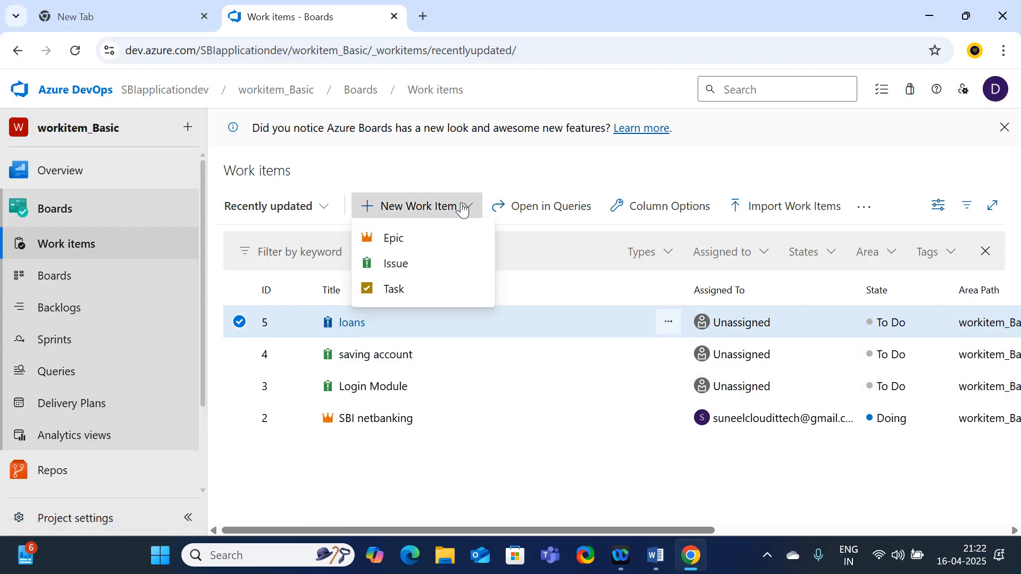
pyautogui.click(389, 294)
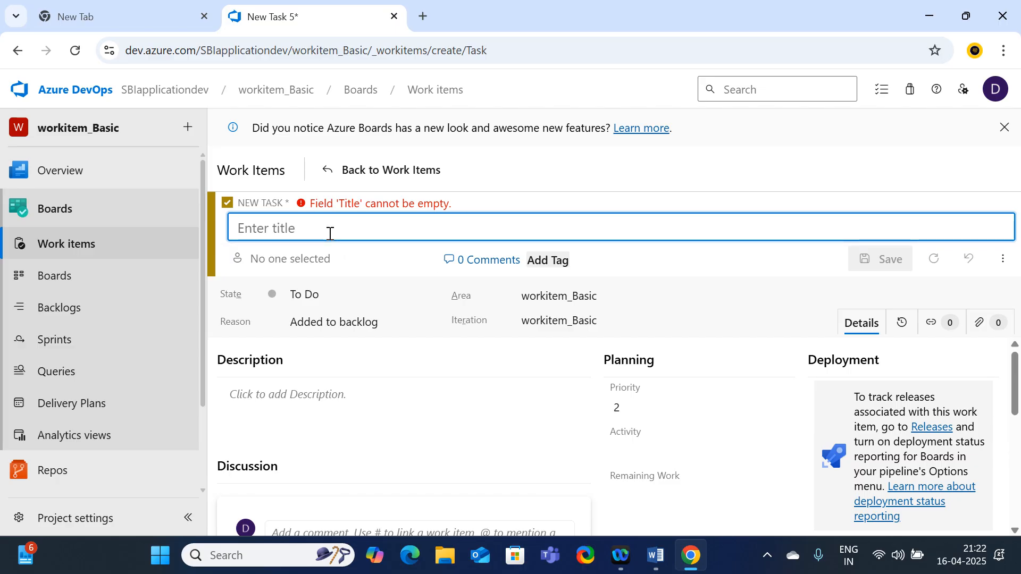
pyautogui.write('user')
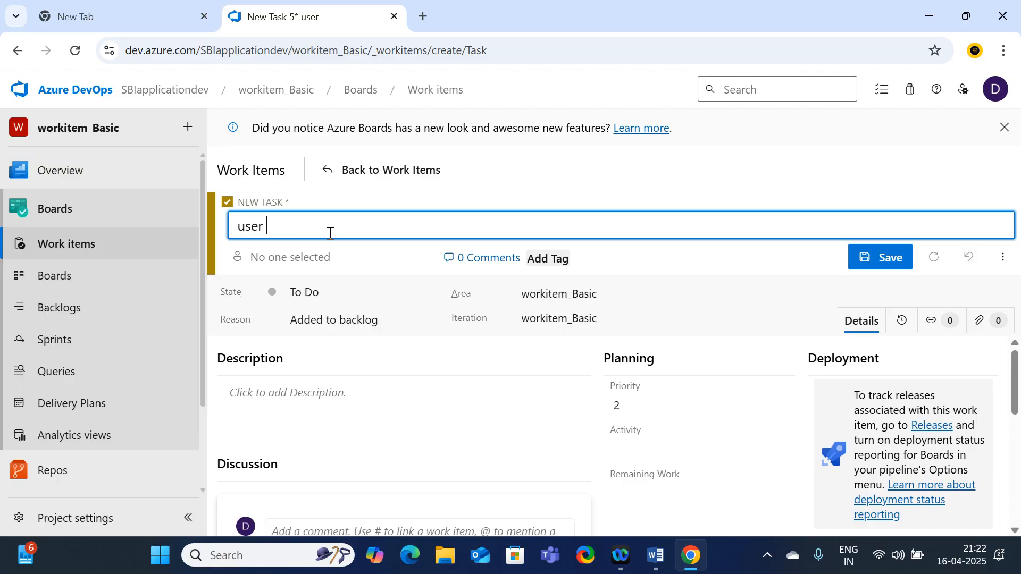
pyautogui.press('BackSpace')
pyautogui.press('BackSpace')
pyautogui.press('BackSpace')
pyautogui.press('BackSpace')
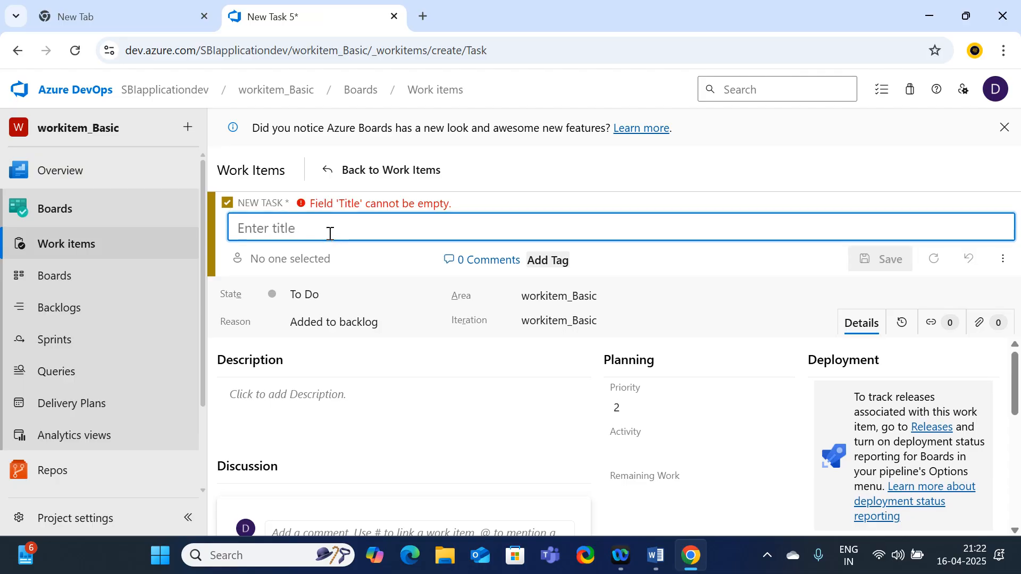
# - Title the new task "customer registration" and save it
pyautogui.write('custo')
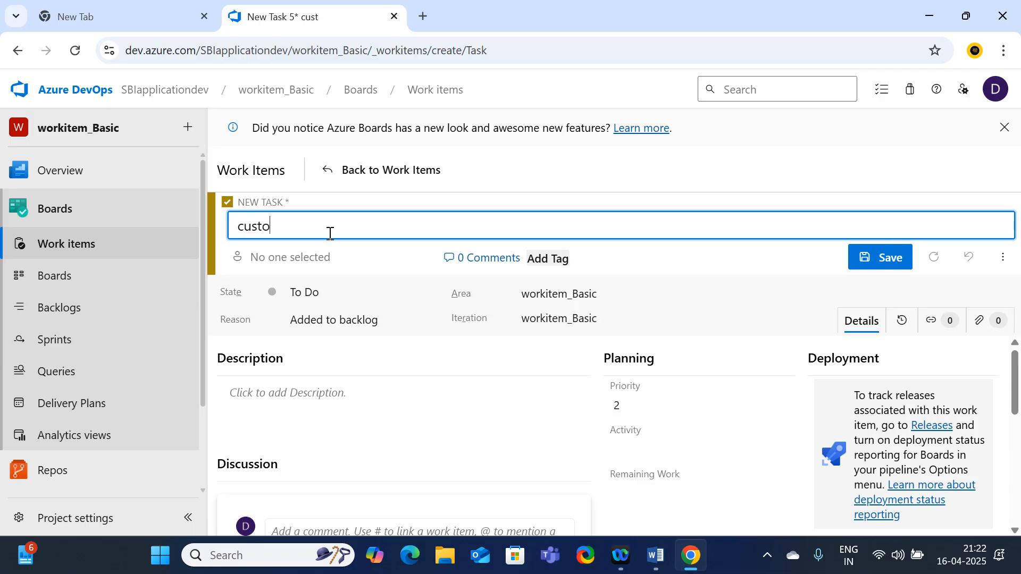
pyautogui.write('mer registration')
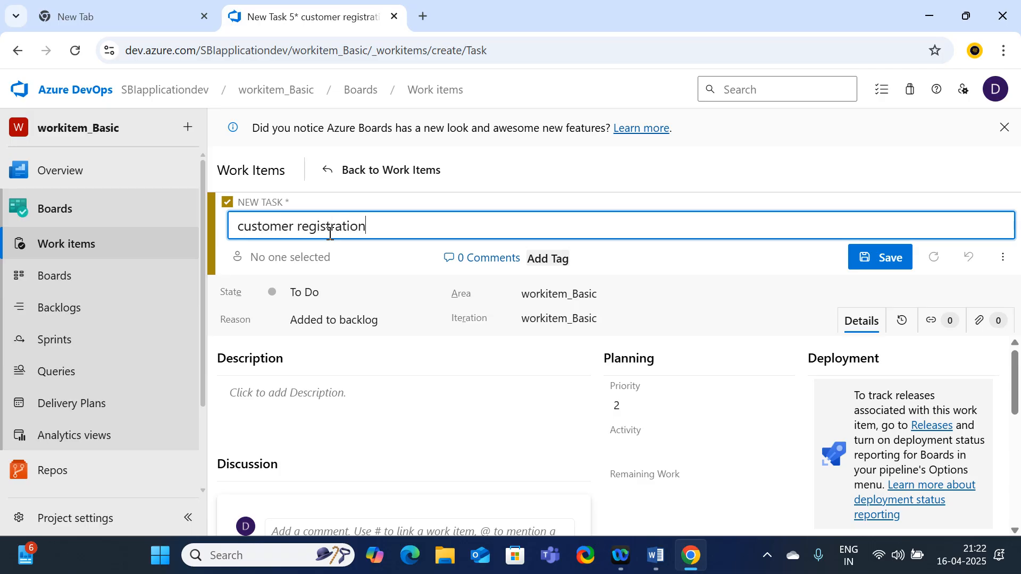
pyautogui.scroll(-3, 378, 372)
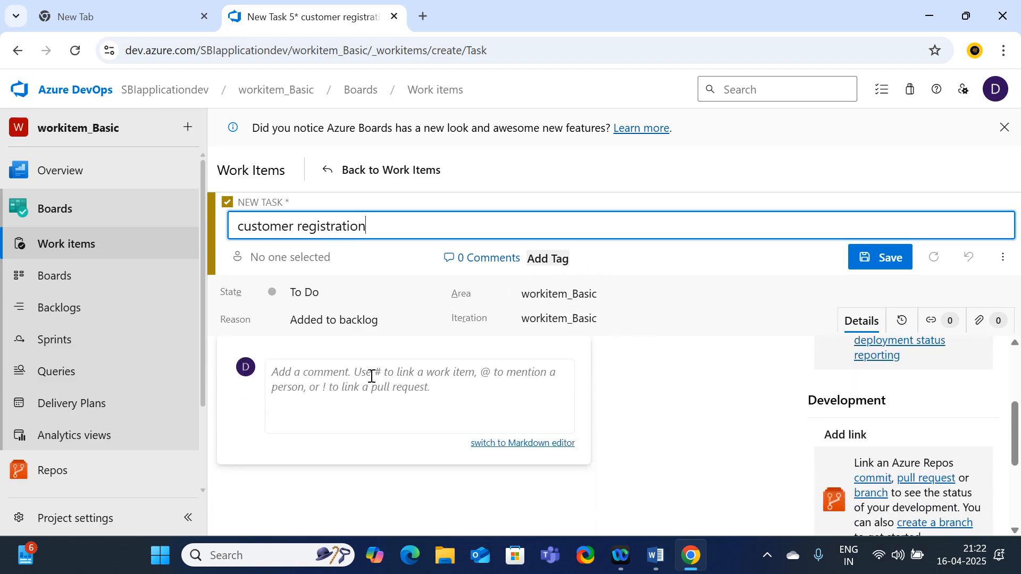
pyautogui.scroll(3, 425, 386)
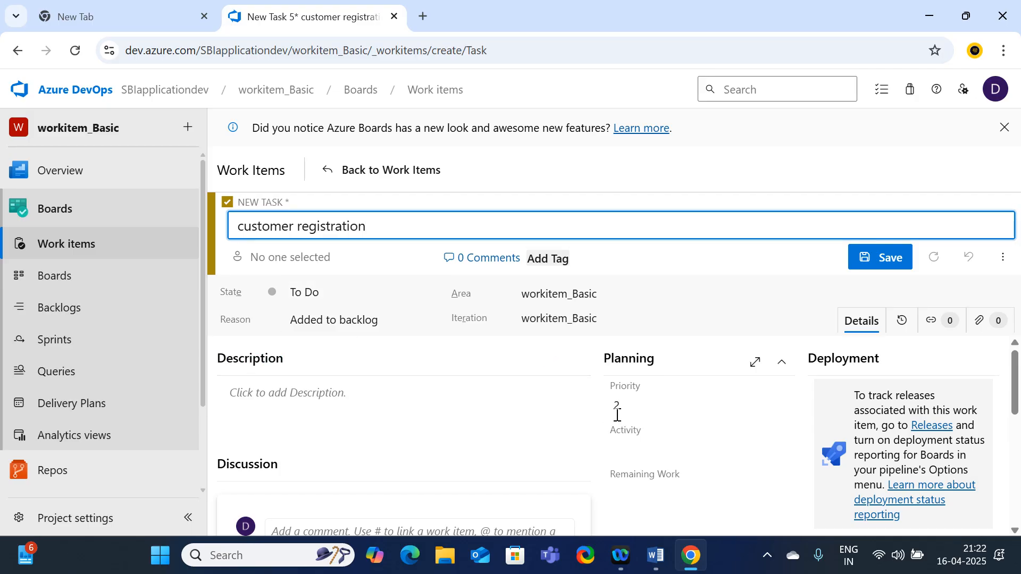
pyautogui.scroll(-3, 521, 417)
pyautogui.scroll(3, 521, 420)
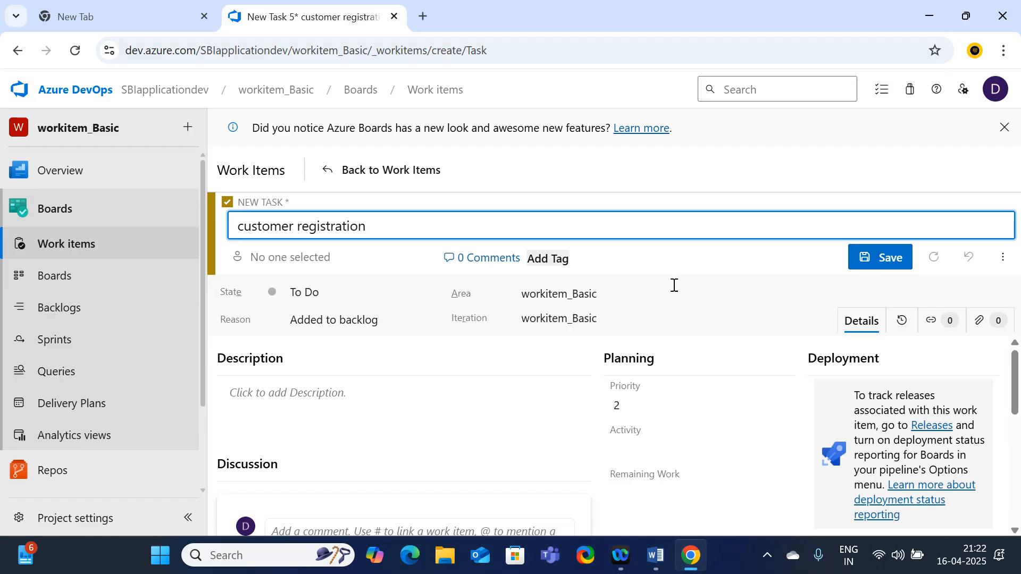
pyautogui.click(875, 260)
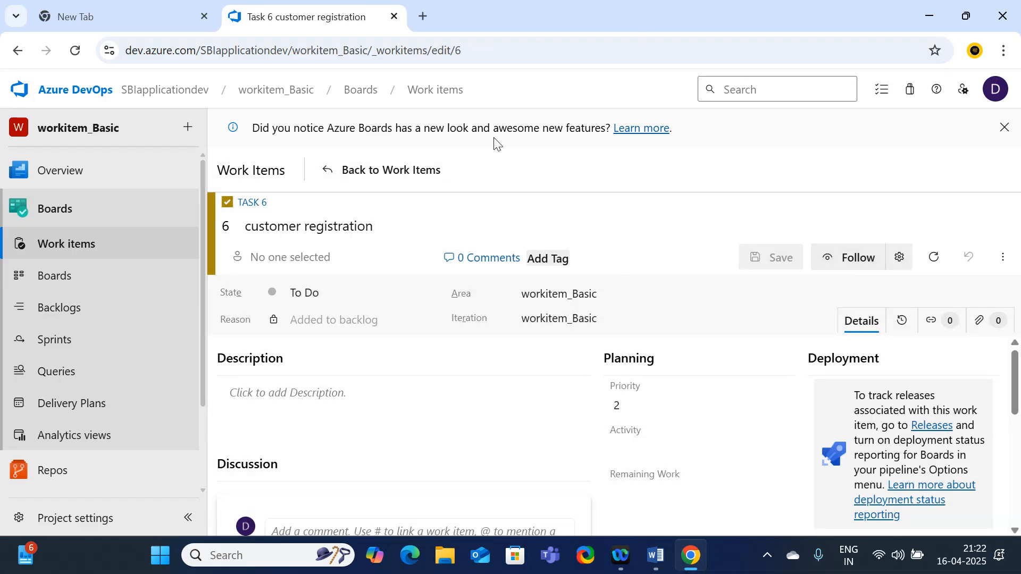
# - Return to the work items list, create a new Task titled "forgot username and password", and save it
pyautogui.click(392, 170)
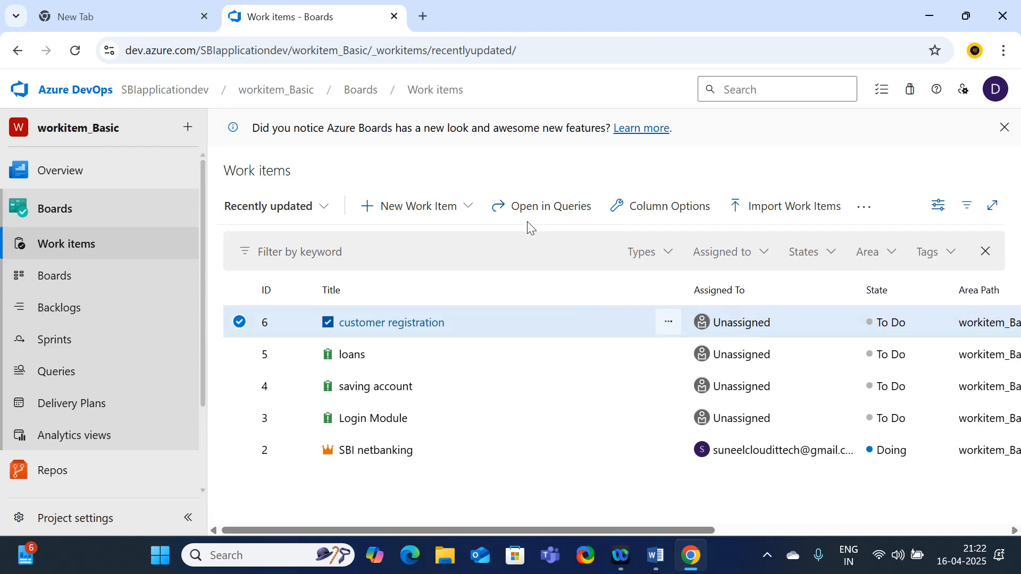
pyautogui.click(464, 213)
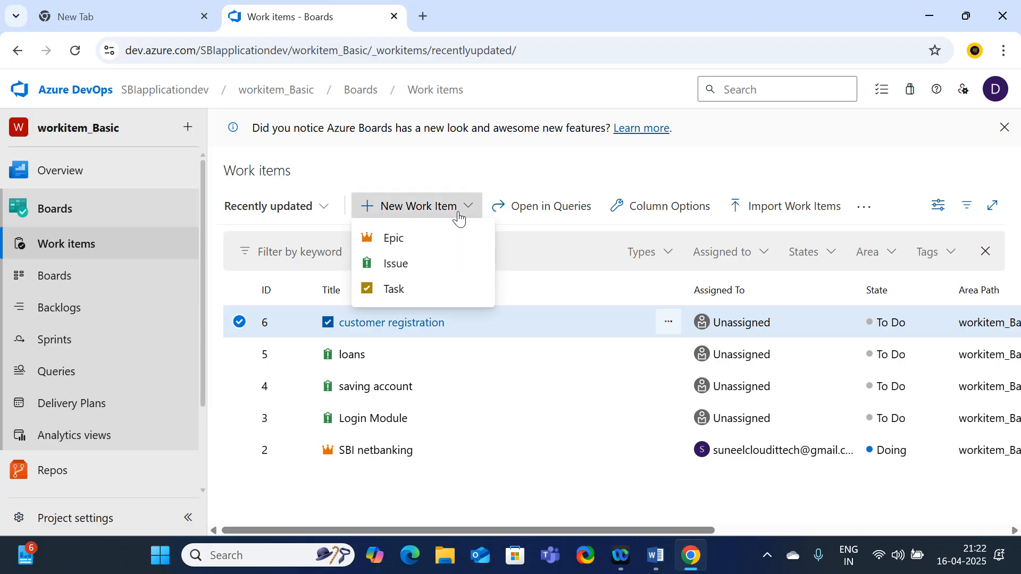
pyautogui.click(406, 293)
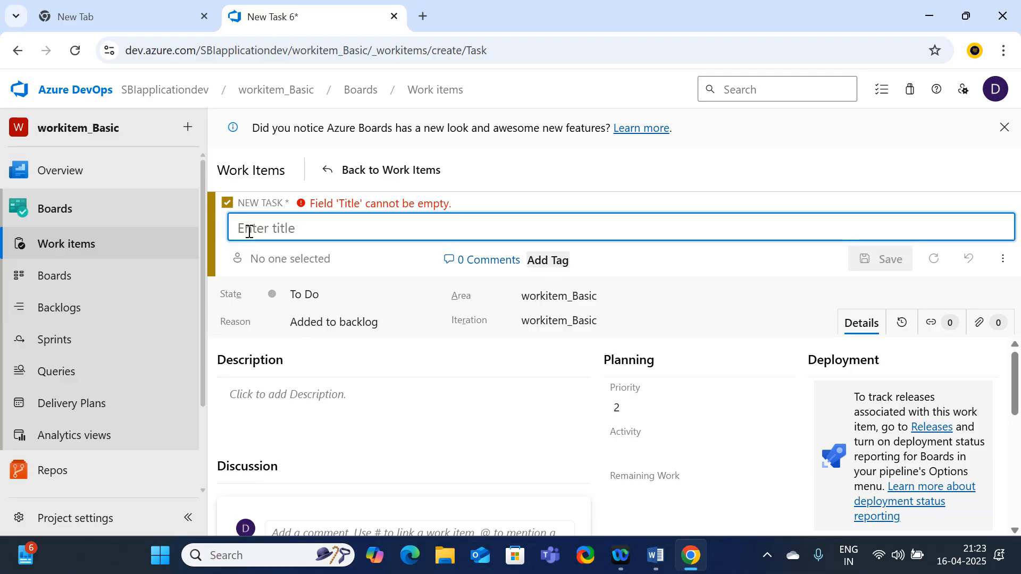
pyautogui.write('forg')
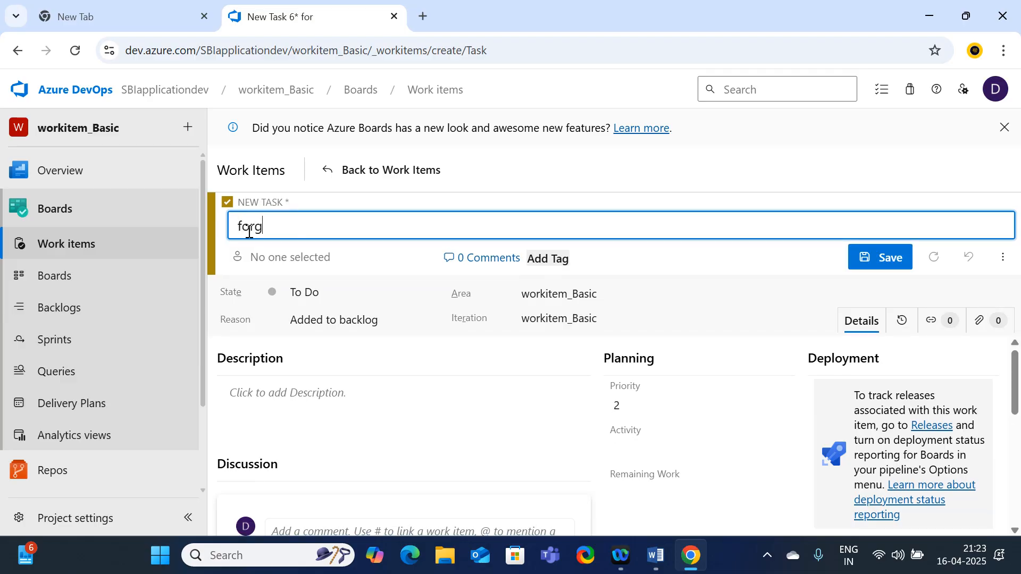
pyautogui.write('ot username and pa')
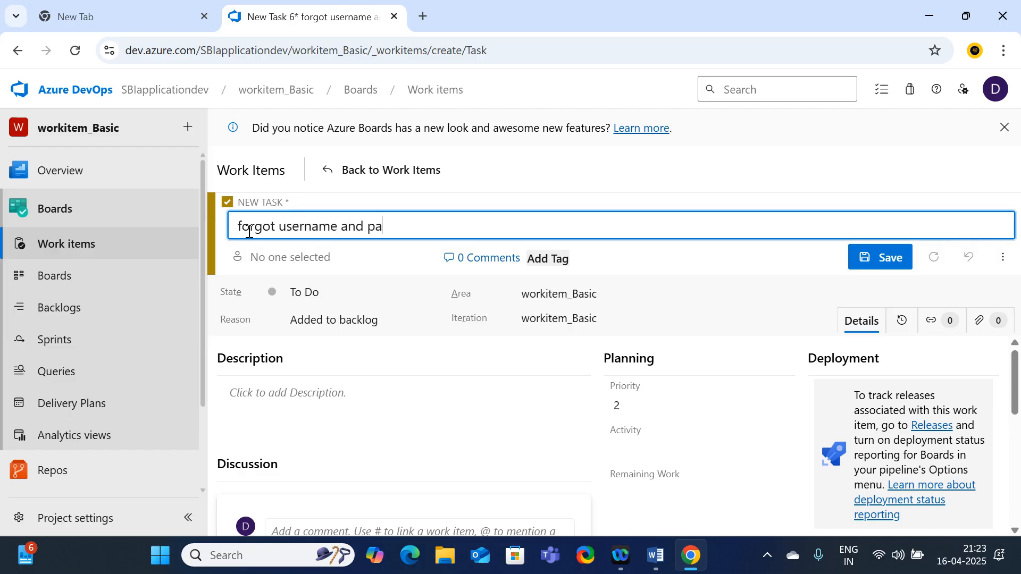
pyautogui.write('ssword')
pyautogui.click(886, 260)
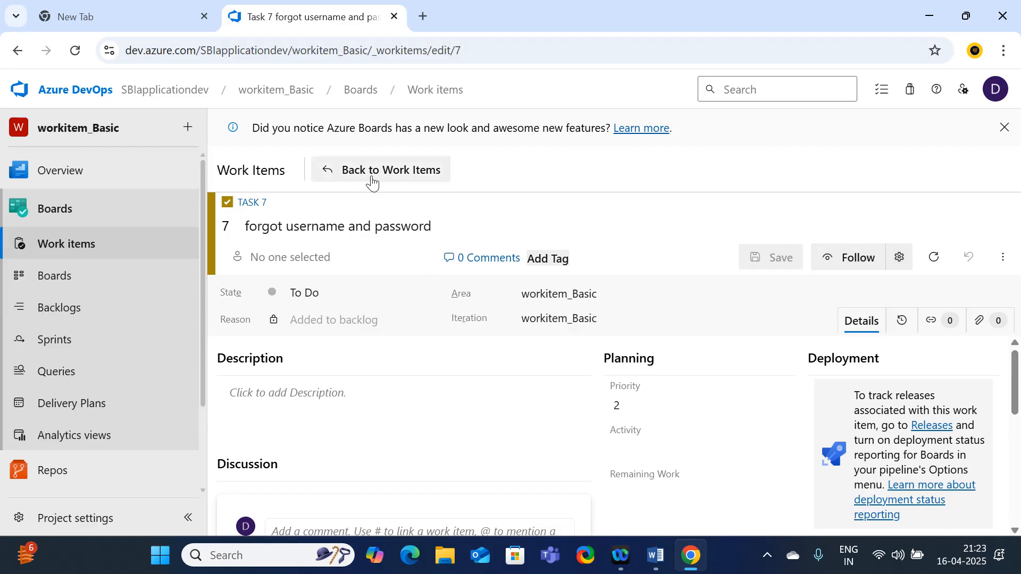
# - Return to the work items list, create another Task titled "change password for every 90 days", and save it
pyautogui.click(354, 183)
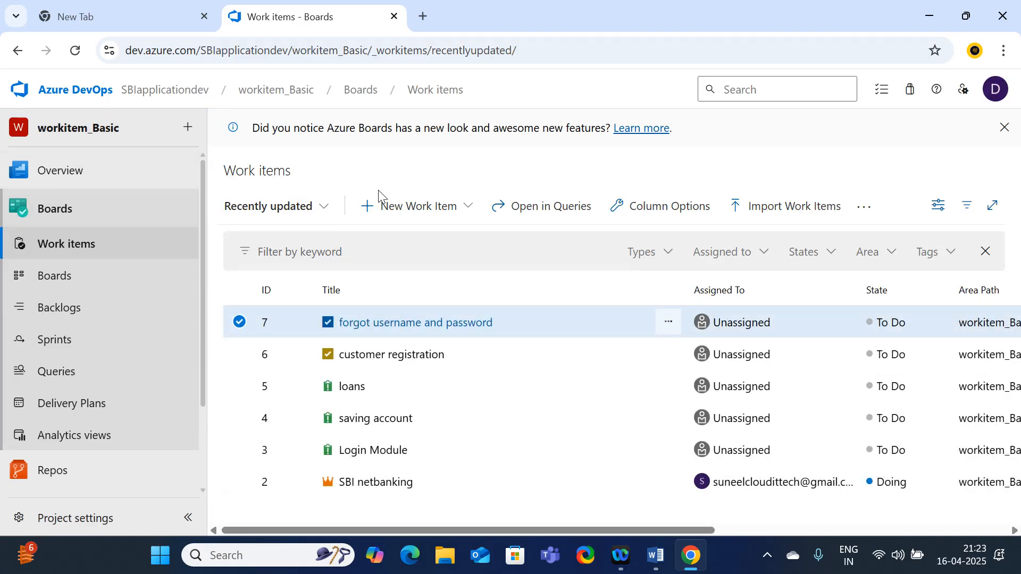
pyautogui.click(415, 208)
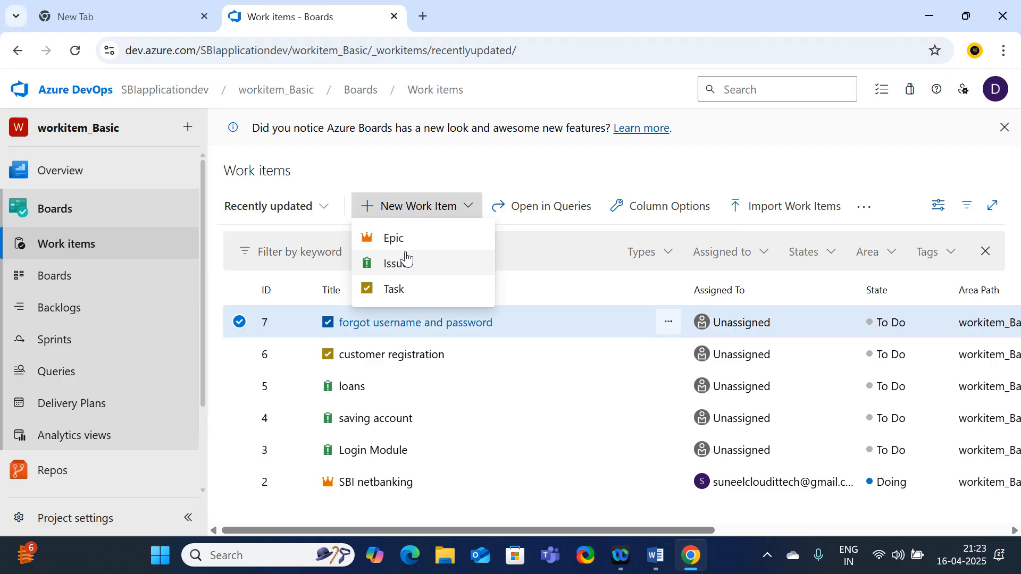
pyautogui.click(391, 293)
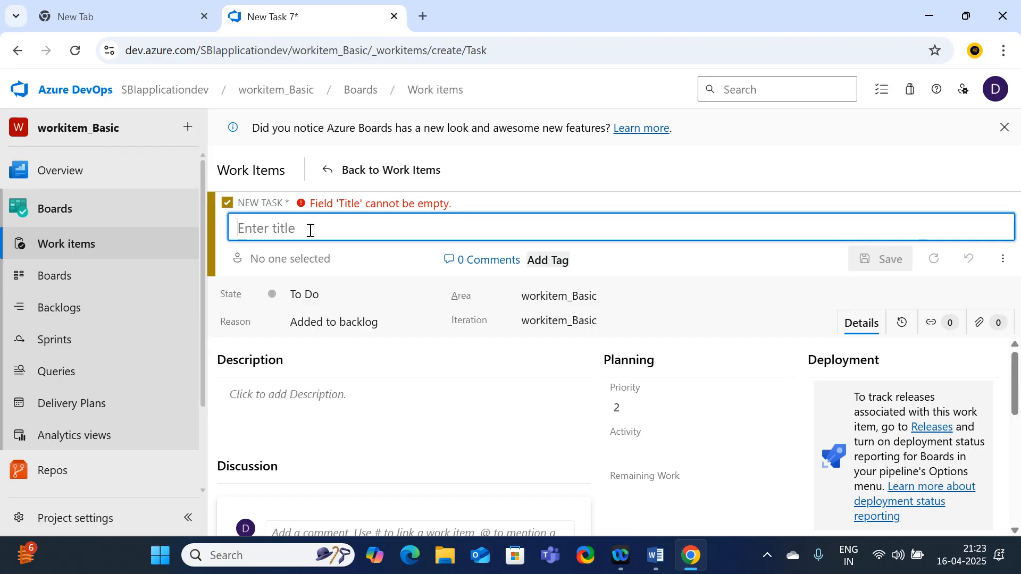
pyautogui.write('change ')
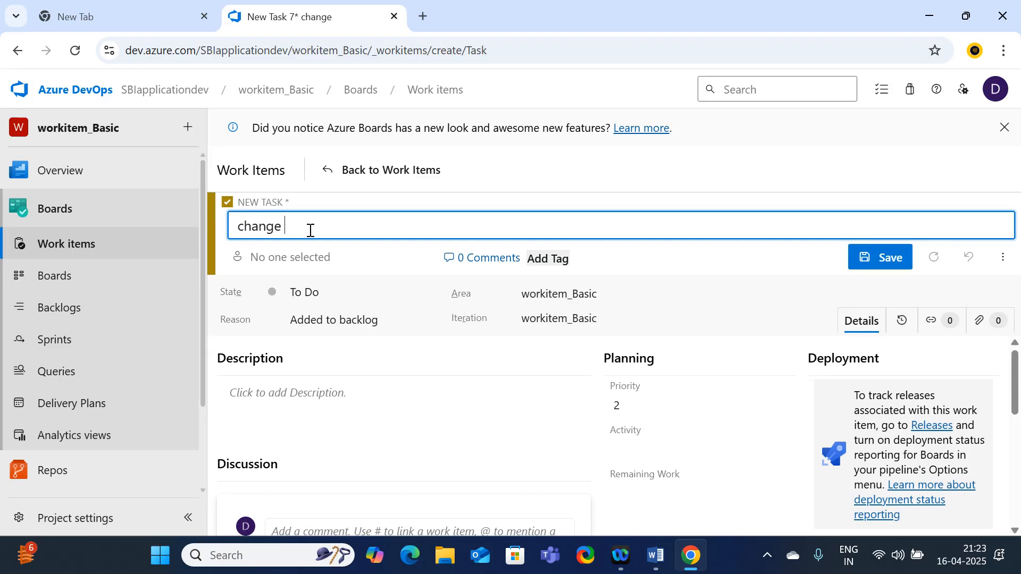
pyautogui.write('password for 90 day')
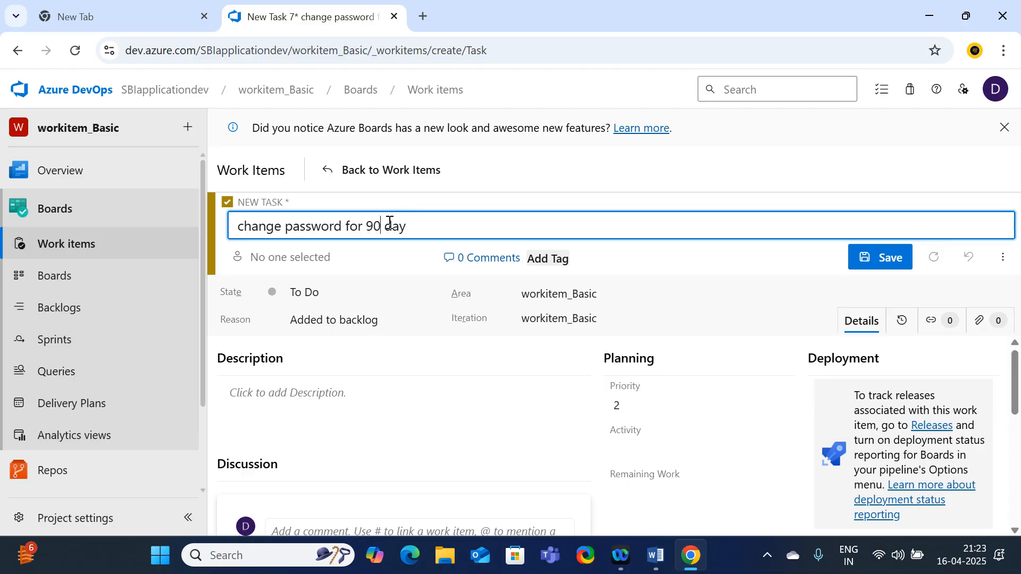
pyautogui.write('every')
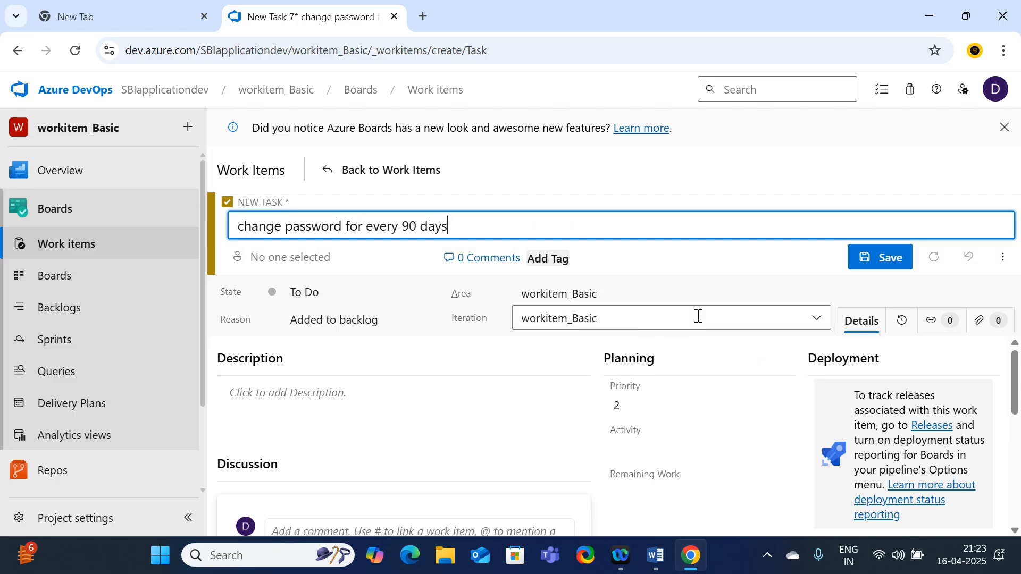
pyautogui.click(900, 258)
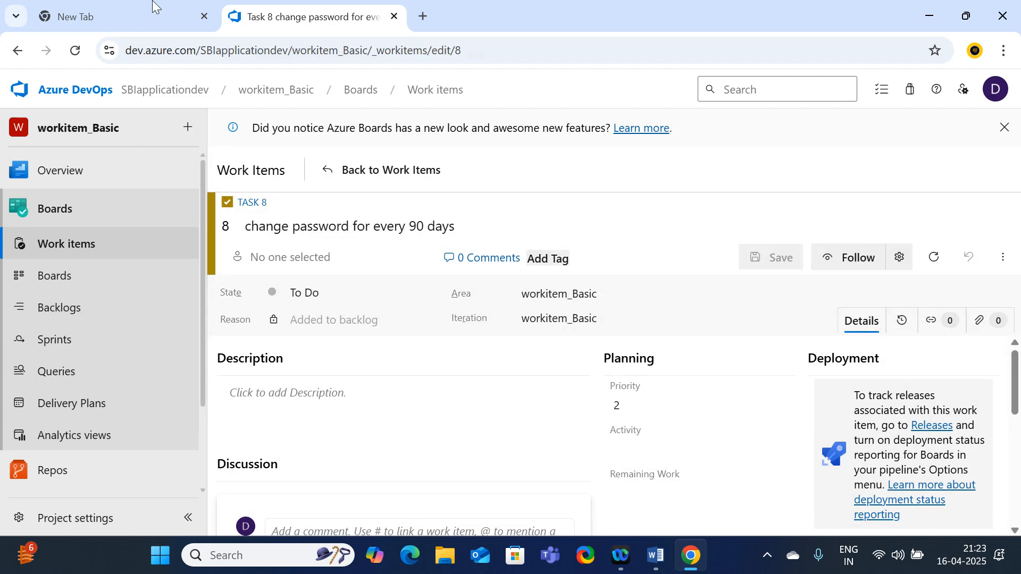
# - Review the work items list and display the Issues board of workitem_Basic Team
pyautogui.click(58, 212)
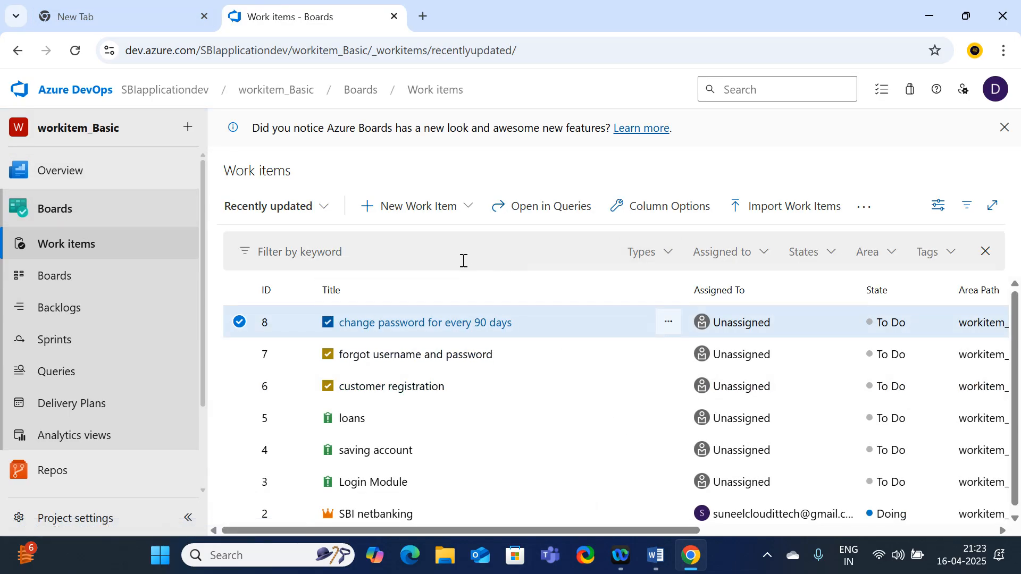
pyautogui.click(82, 244)
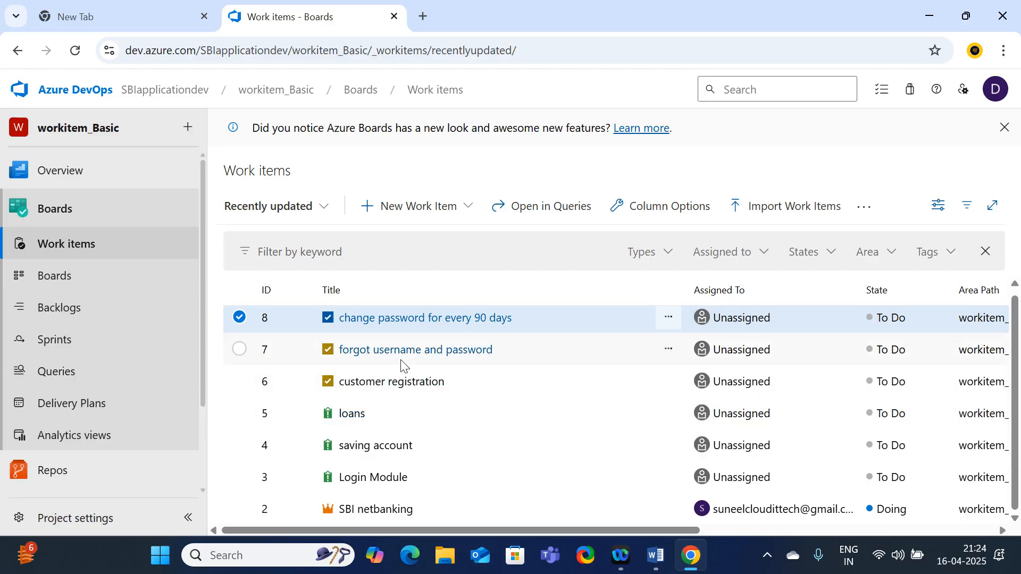
pyautogui.click(62, 276)
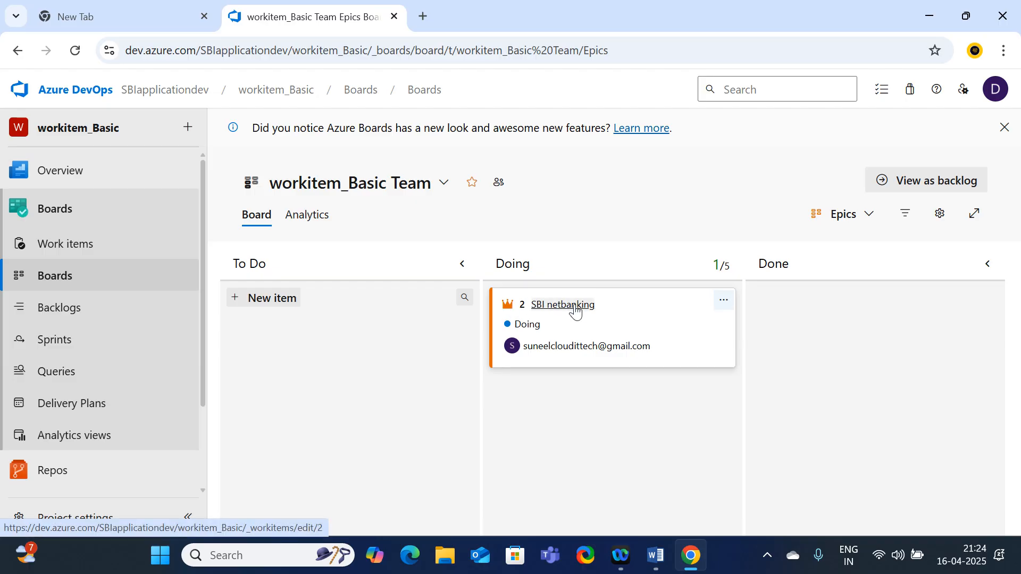
pyautogui.click(871, 222)
pyautogui.click(759, 278)
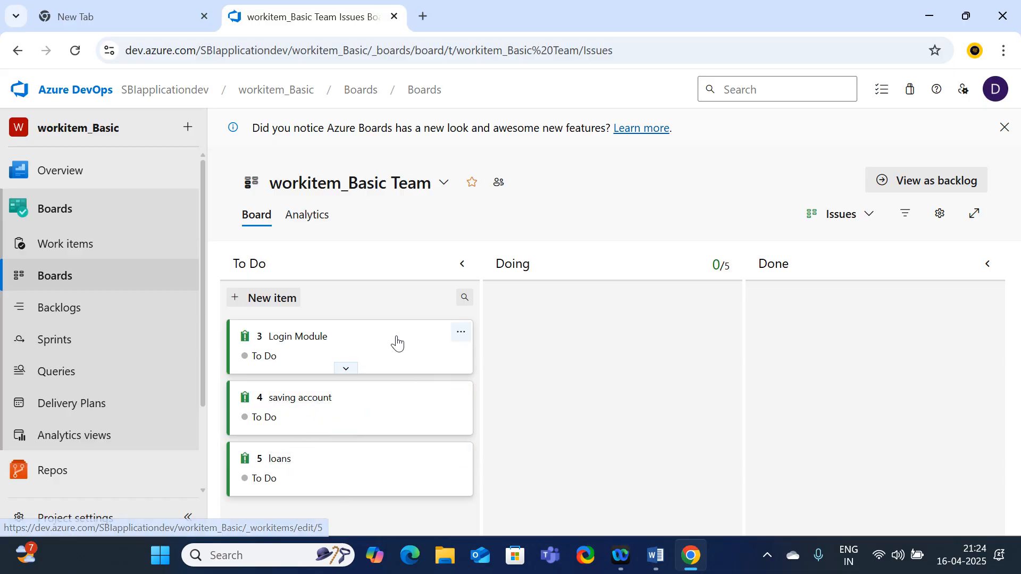
# - Open the Login Module issue from the board and try to assign it to the third suggested person
pyautogui.click(298, 338)
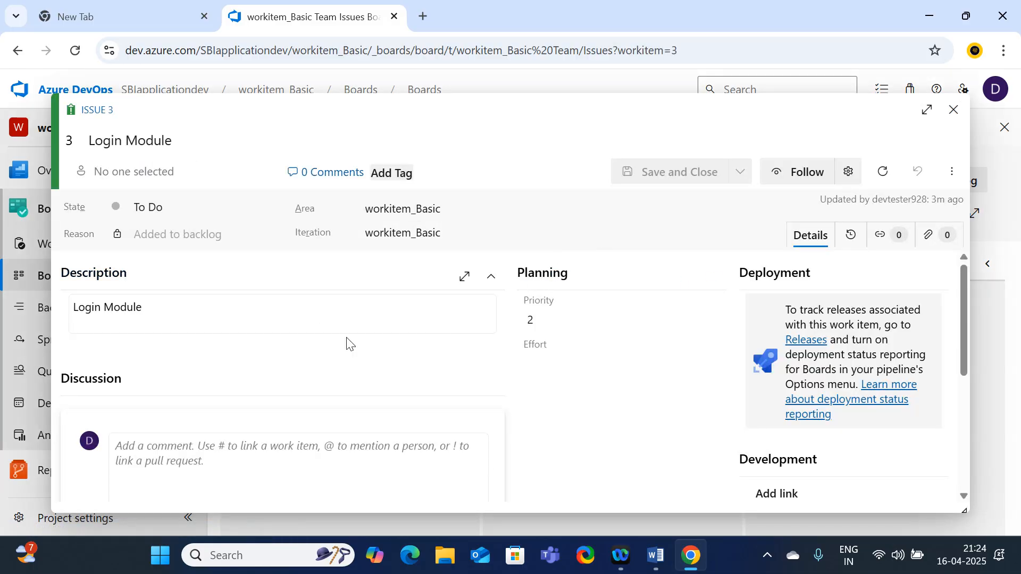
pyautogui.click(155, 177)
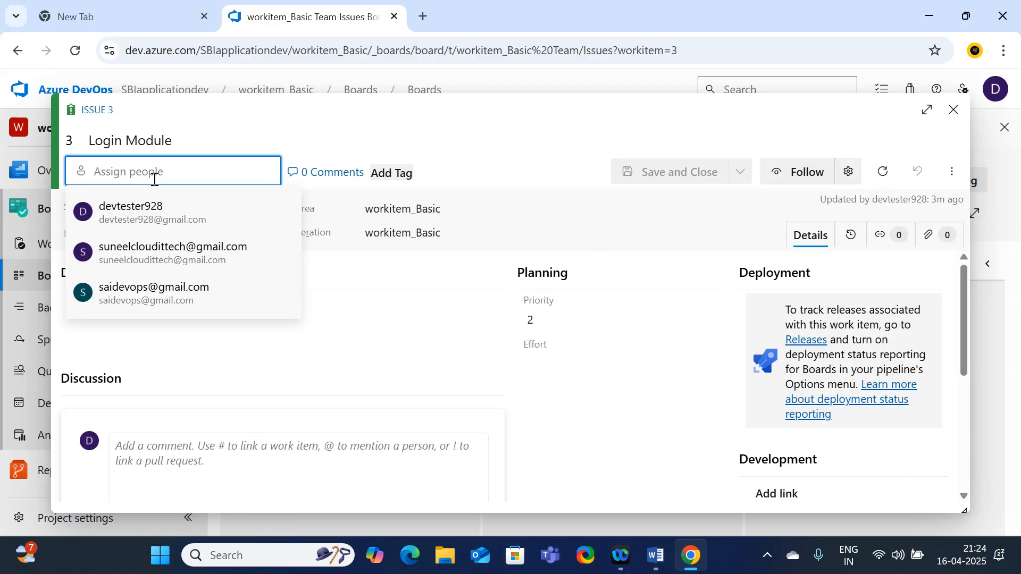
pyautogui.click(151, 301)
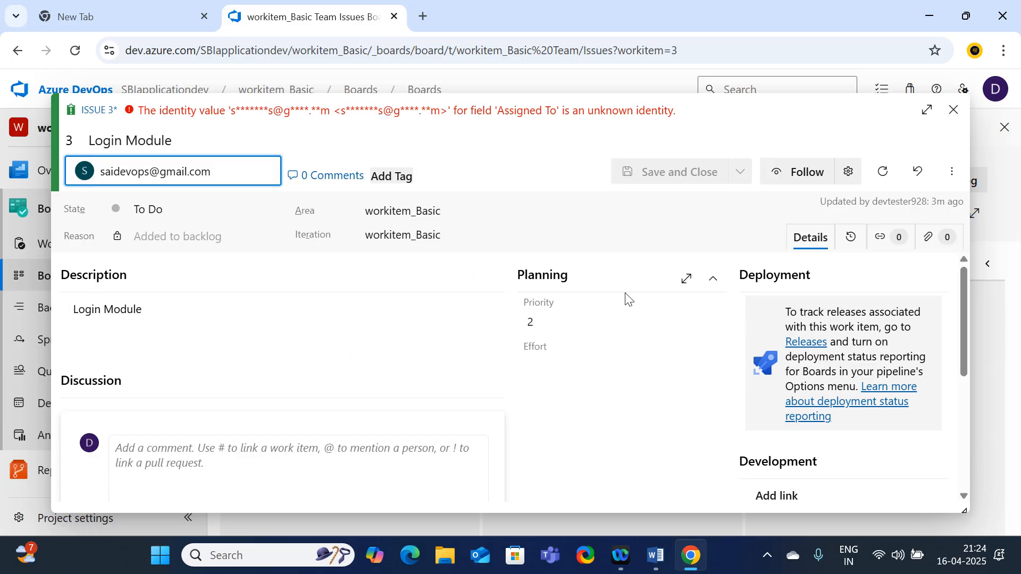
# - Look at the available priority options and the remaining fields of the Login Module issue
pyautogui.click(711, 331)
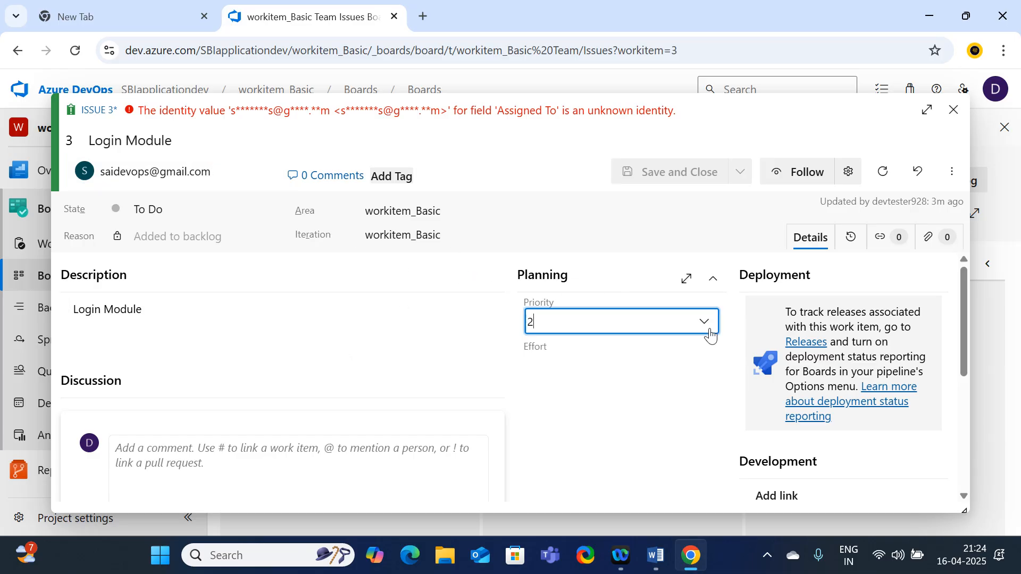
pyautogui.click(707, 333)
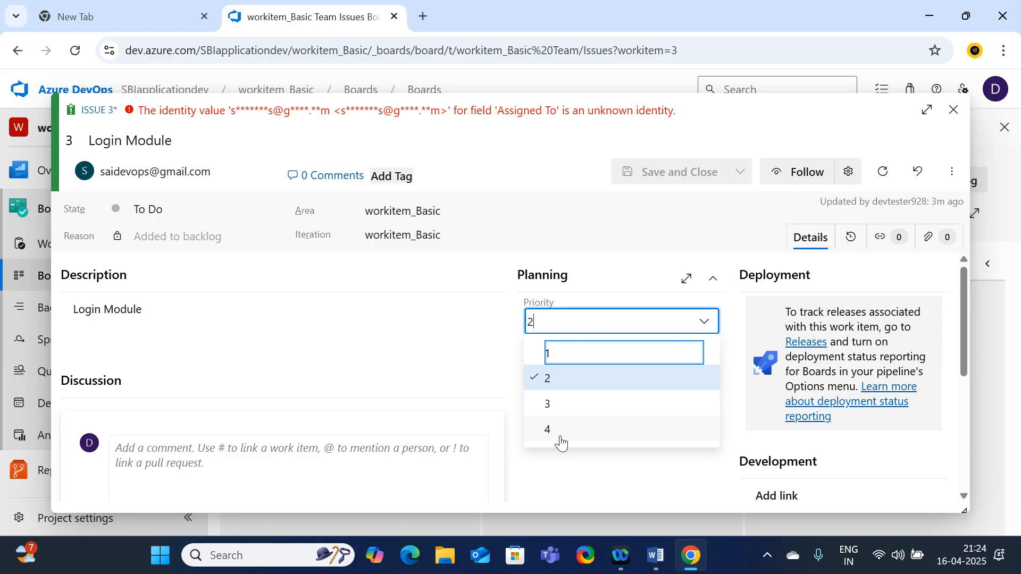
pyautogui.click(413, 317)
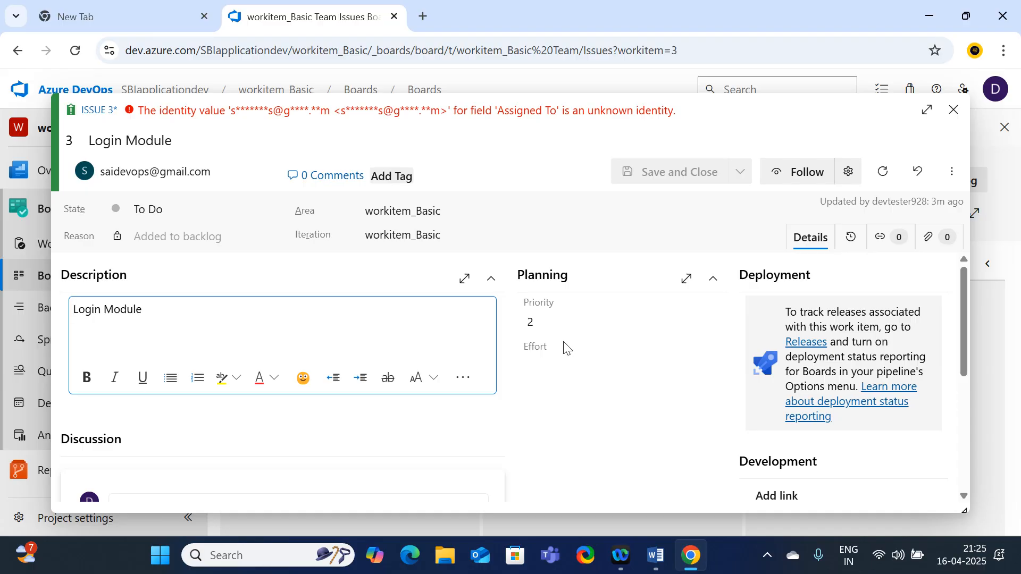
pyautogui.scroll(-5, 335, 301)
pyautogui.scroll(5, 365, 349)
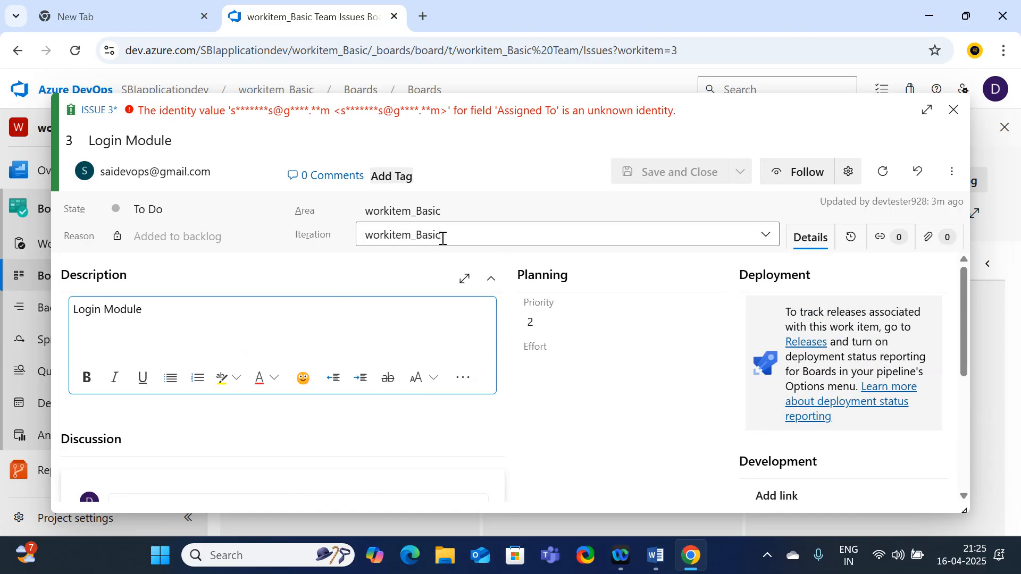
pyautogui.click(196, 238)
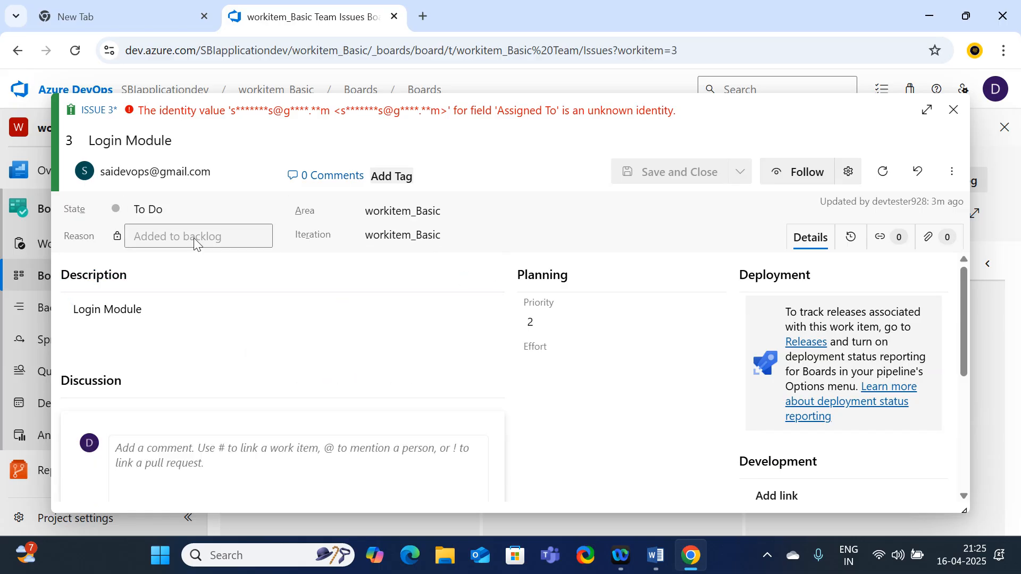
# - Append a colon to the Login Module issue's description and set its priority to 3
pyautogui.click(269, 389)
pyautogui.click(303, 378)
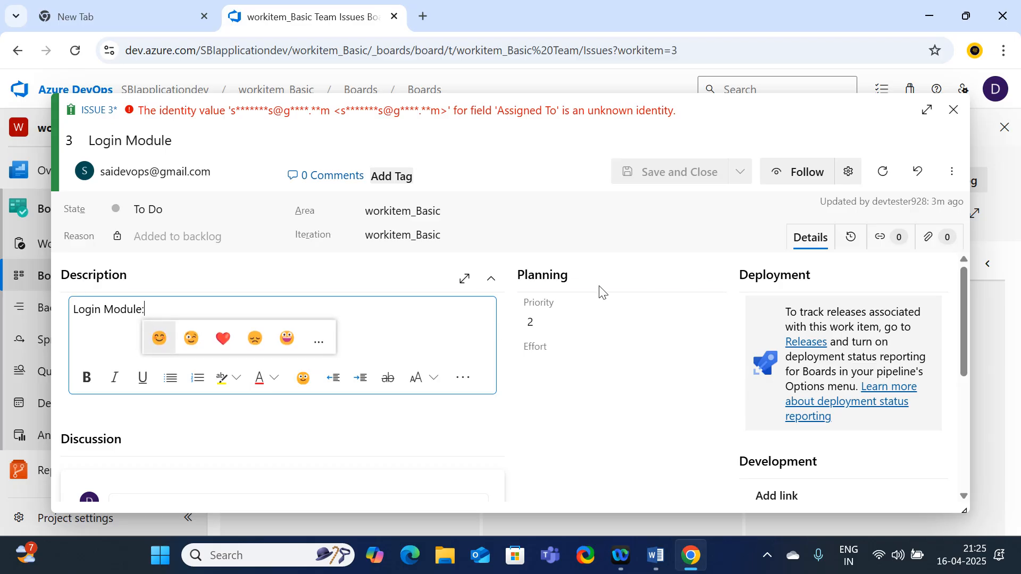
pyautogui.click(599, 291)
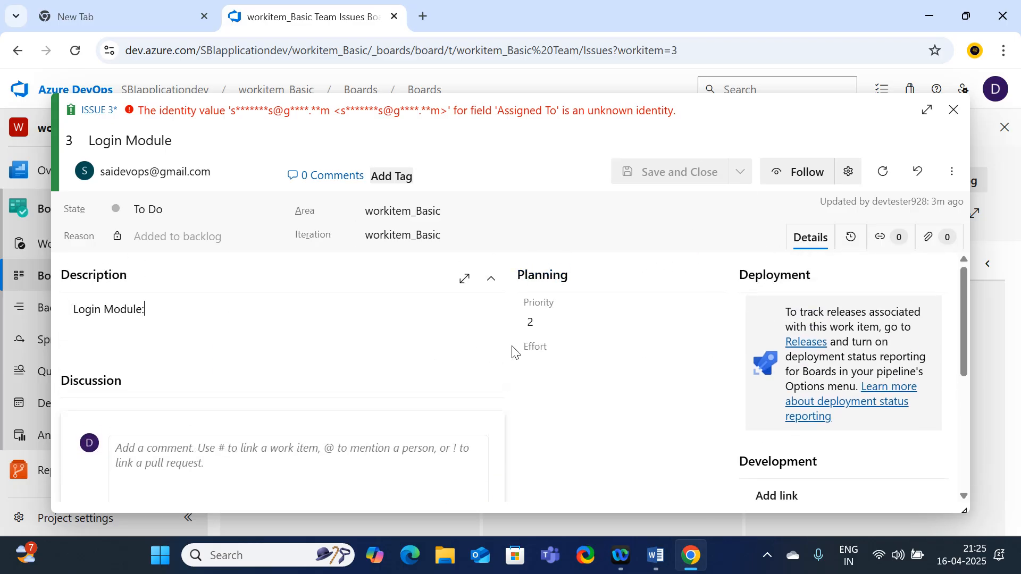
pyautogui.click(549, 326)
pyautogui.click(549, 401)
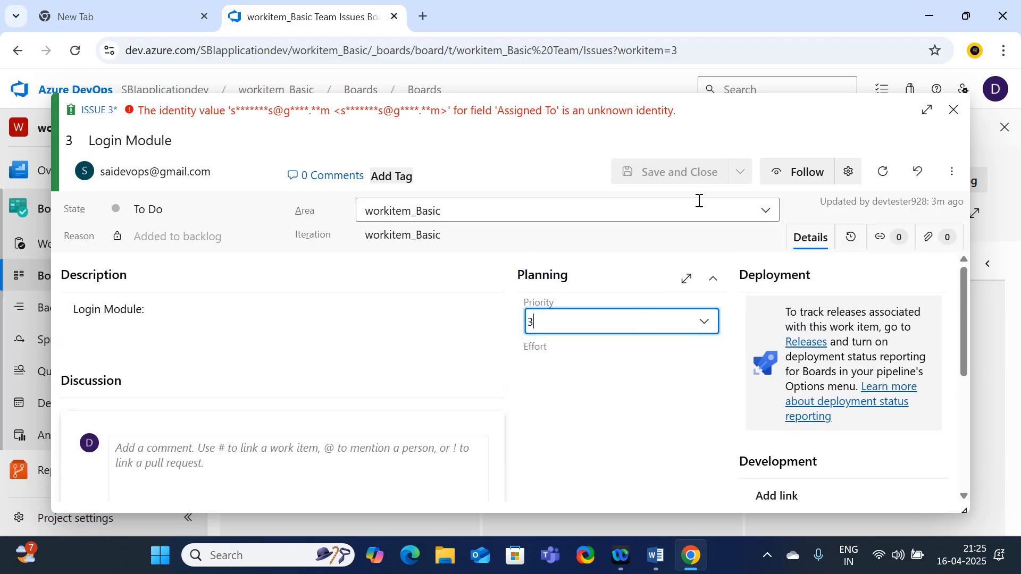
pyautogui.click(226, 348)
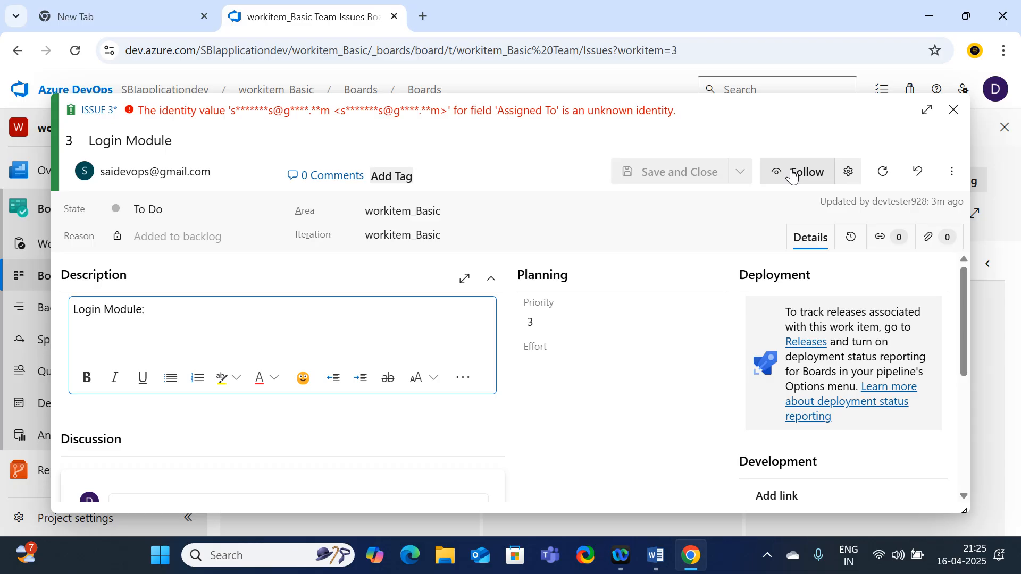
pyautogui.click(202, 244)
pyautogui.click(281, 324)
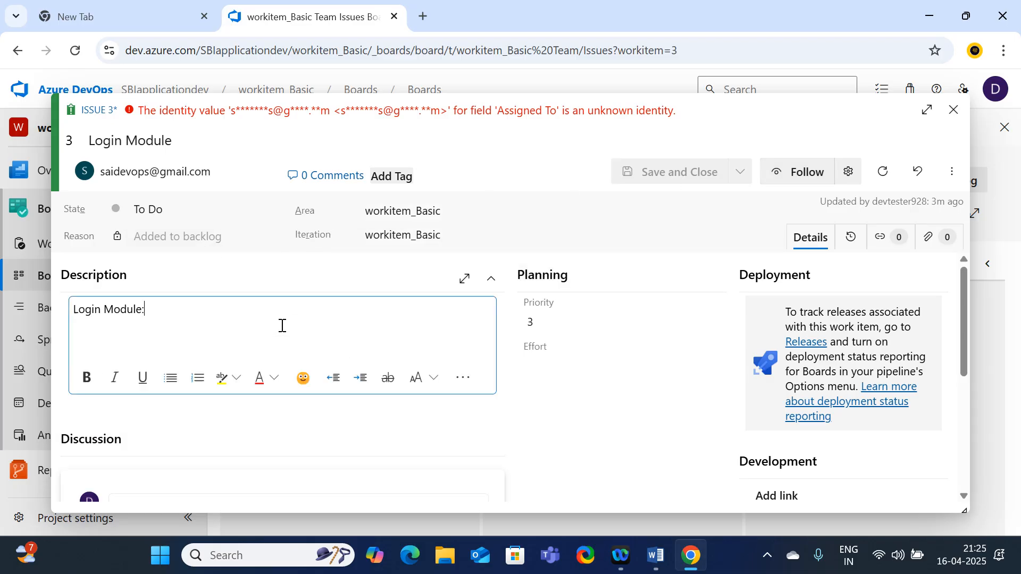
pyautogui.scroll(-5, 604, 367)
pyautogui.scroll(5, 606, 372)
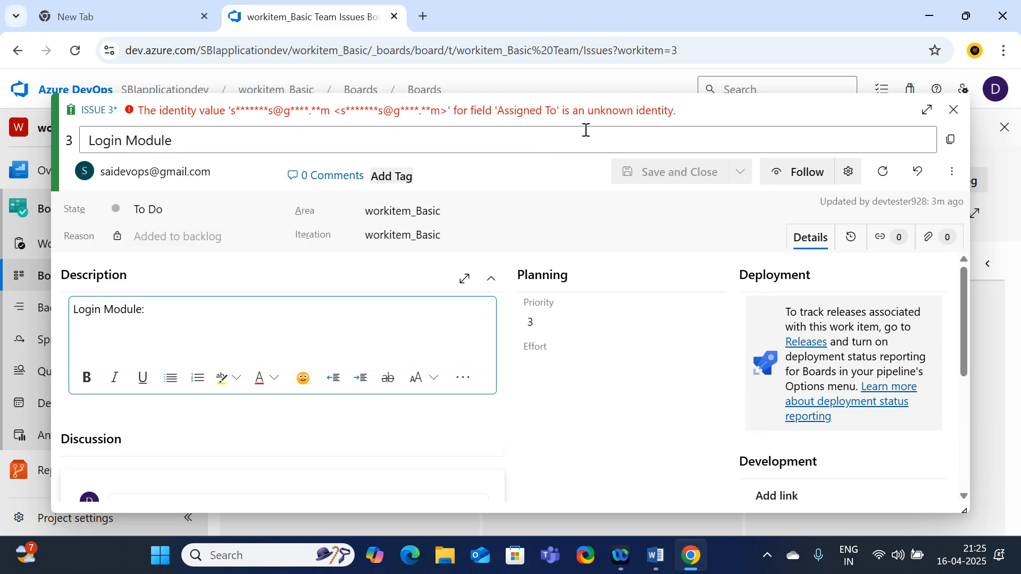
# - Replace the Login Module issue's assignee with the second suggested person
pyautogui.click(222, 175)
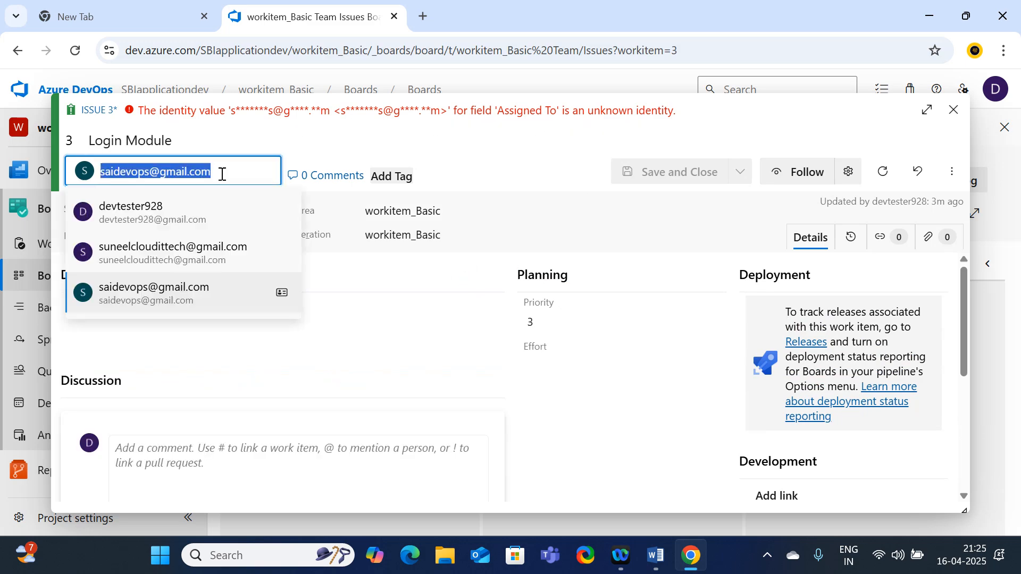
pyautogui.press('BackSpace')
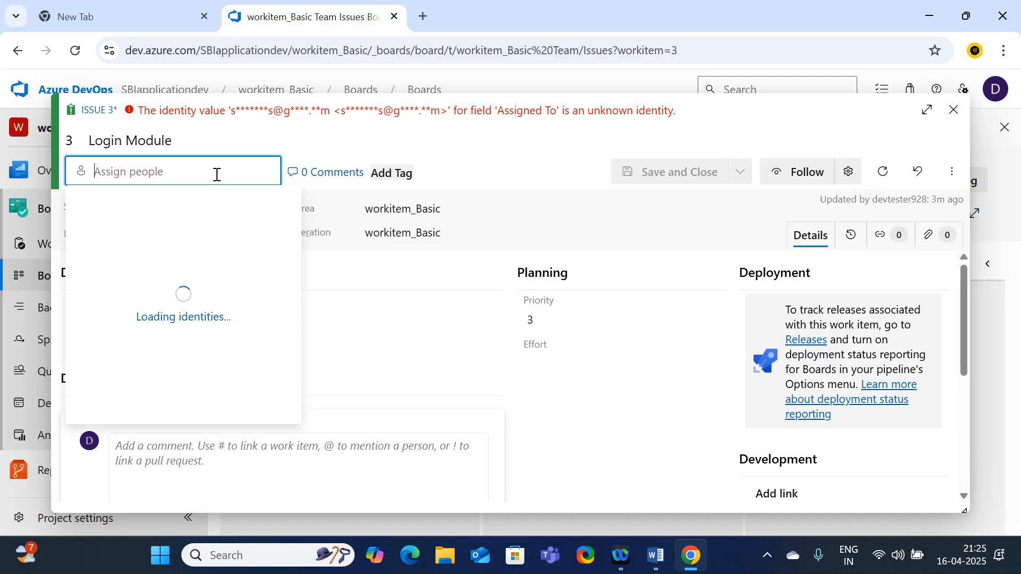
pyautogui.click(139, 256)
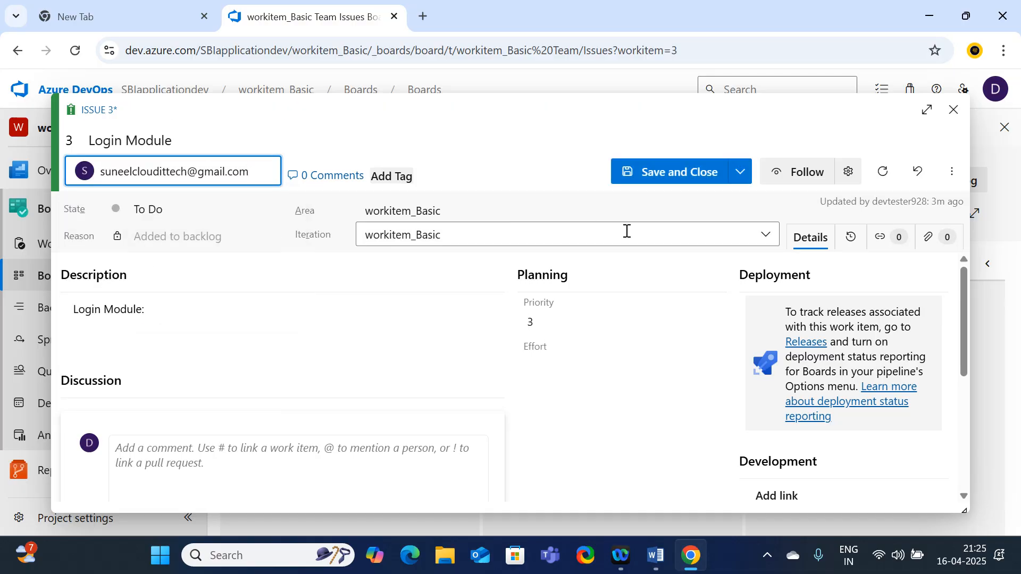
pyautogui.scroll(-2, 346, 312)
pyautogui.scroll(2, 351, 312)
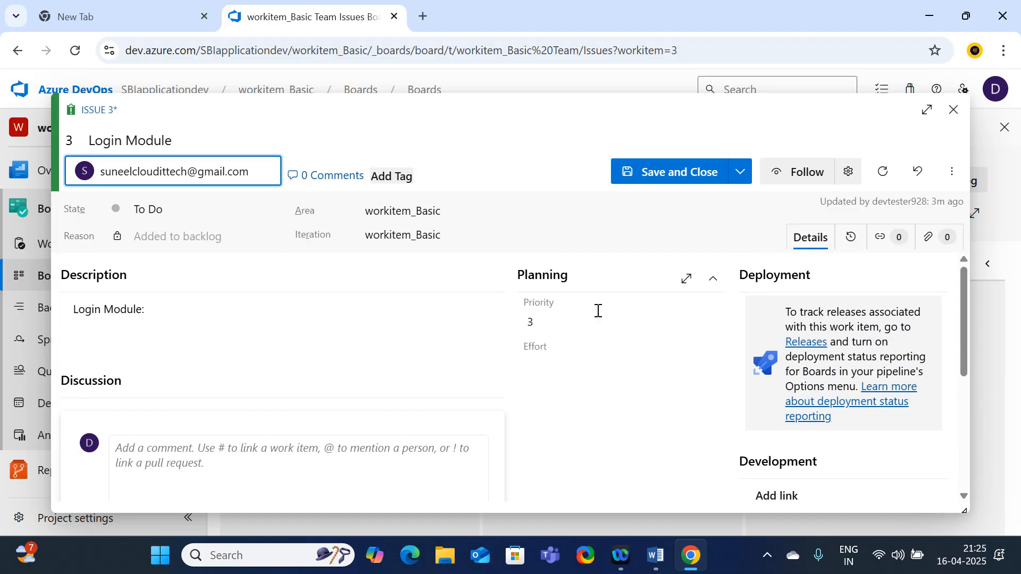
# - Save and close the Login Module issue, and add a task named task1 to its card on the board
pyautogui.click(656, 173)
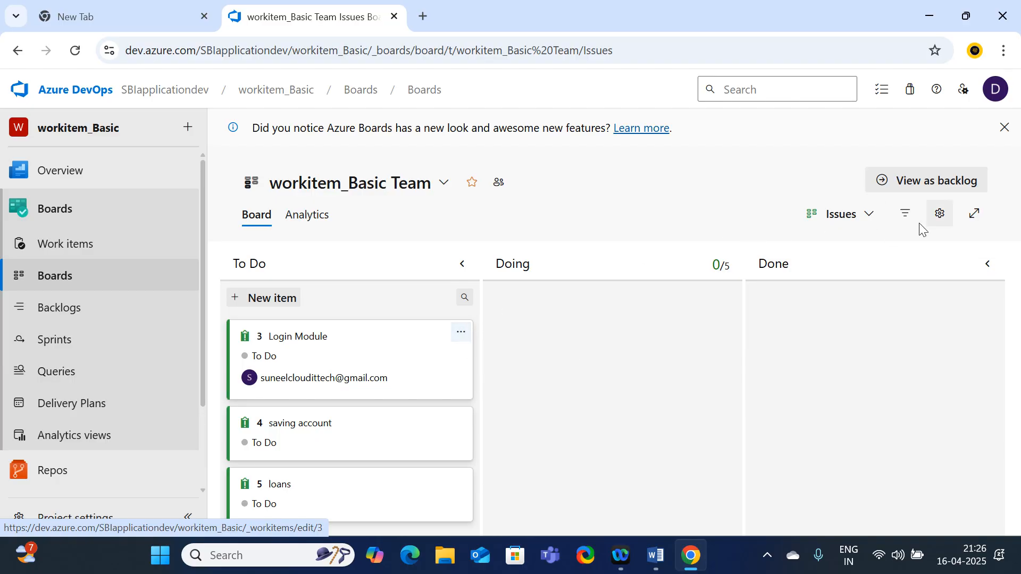
pyautogui.click(463, 339)
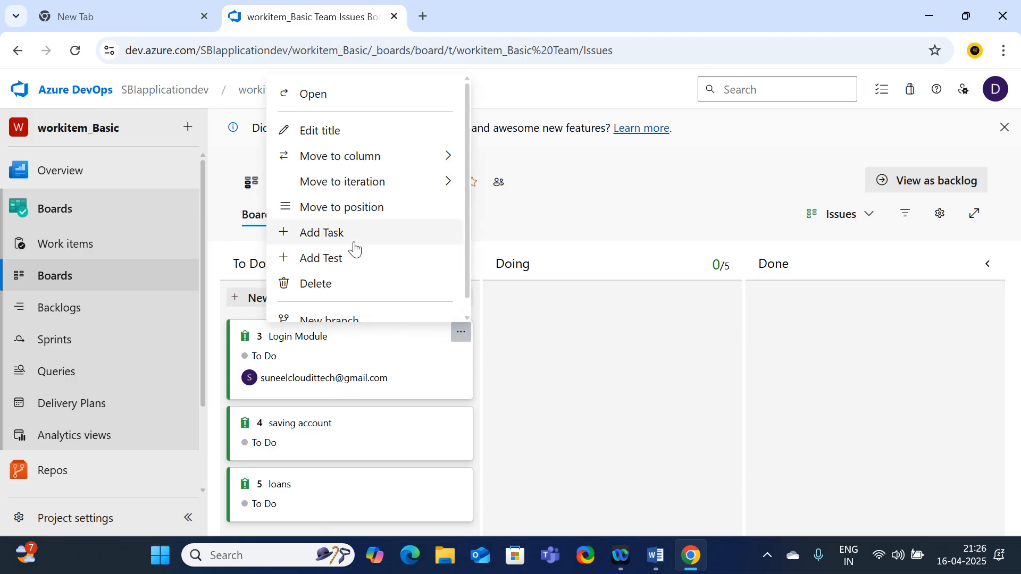
pyautogui.scroll(-1, 353, 246)
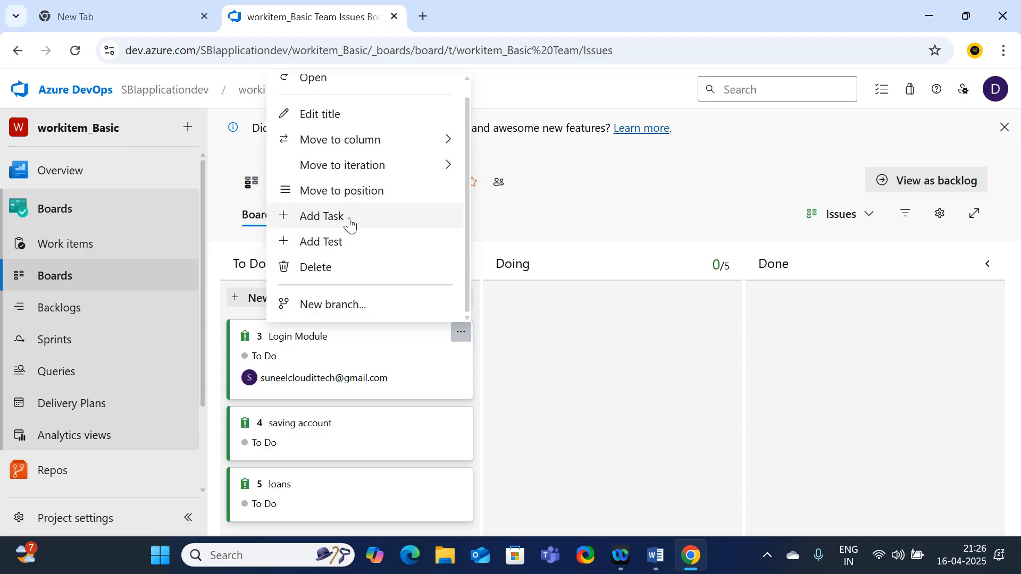
pyautogui.click(349, 226)
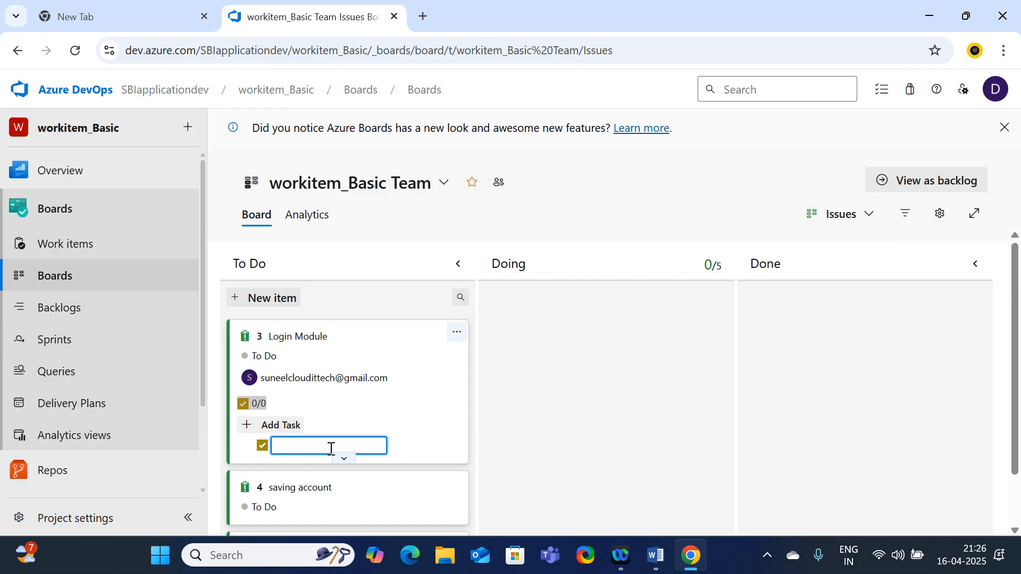
pyautogui.write('task1')
pyautogui.press('Return')
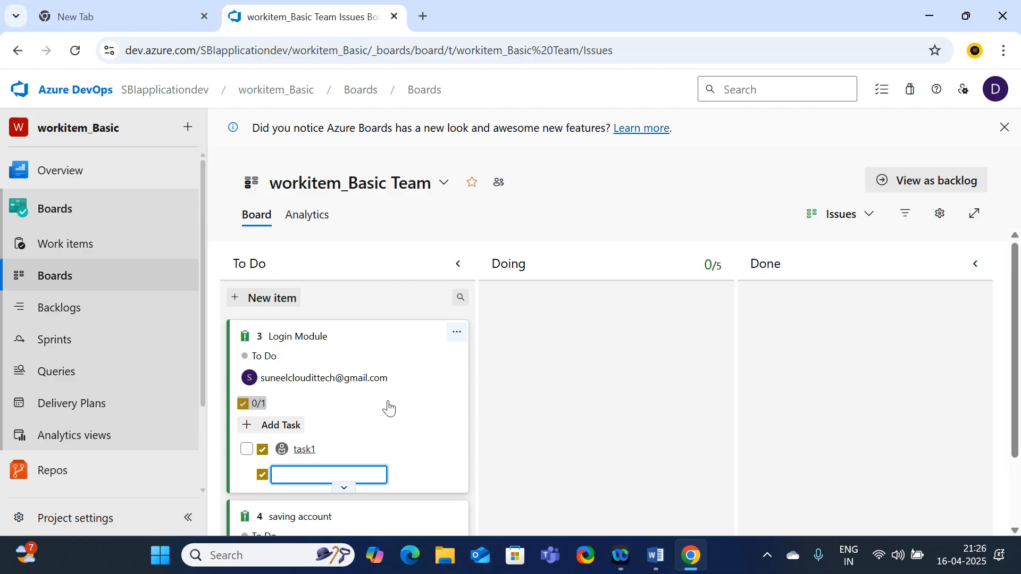
# - Add a second task named task2 to the Login Module issue's card
pyautogui.click(455, 335)
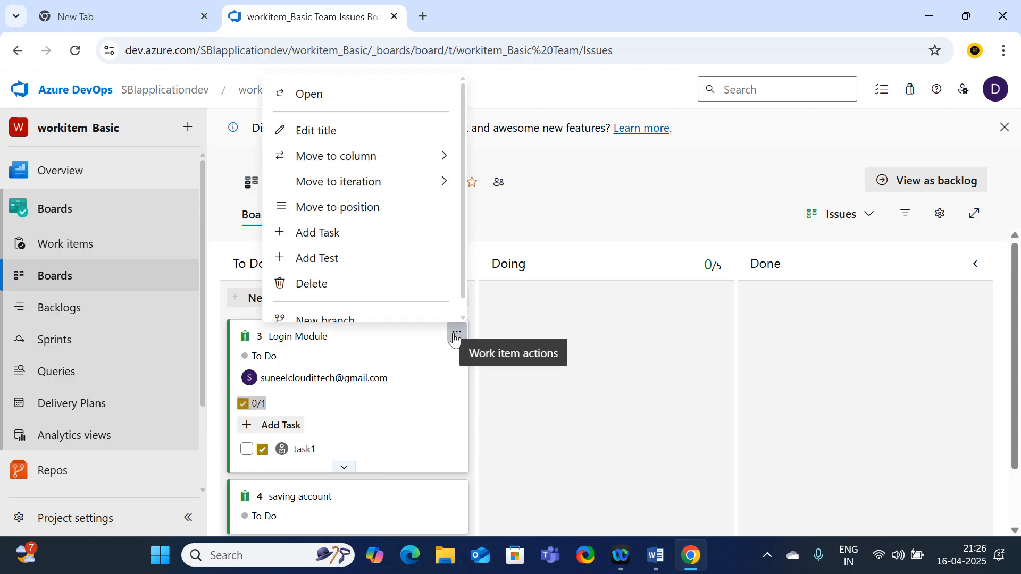
pyautogui.click(324, 242)
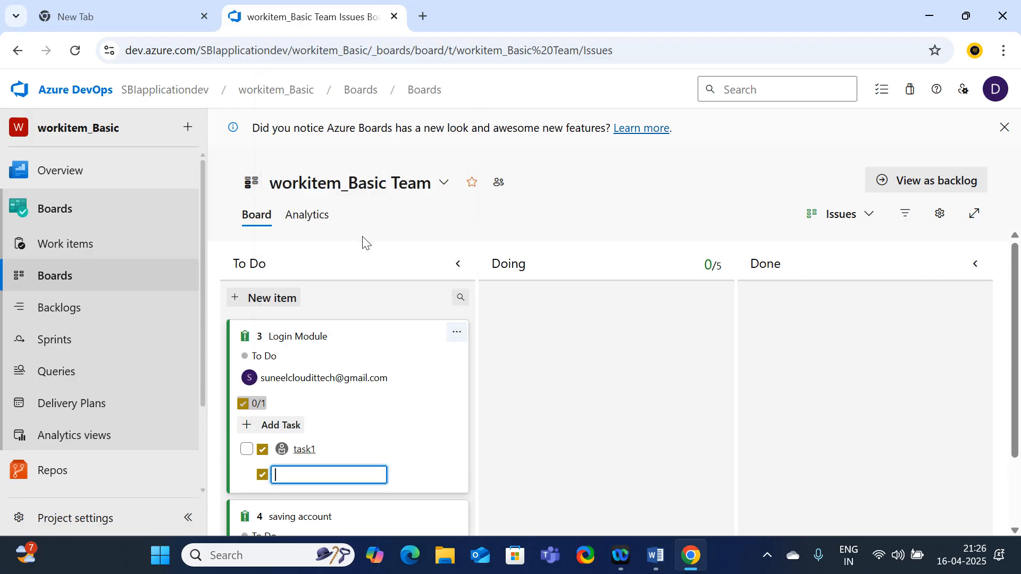
pyautogui.write('task2')
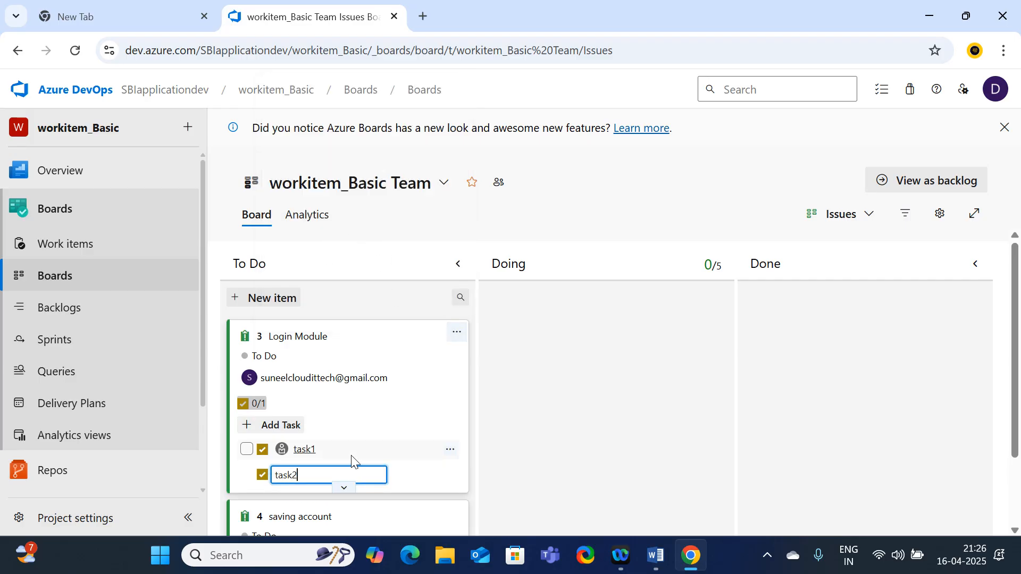
pyautogui.press('Return')
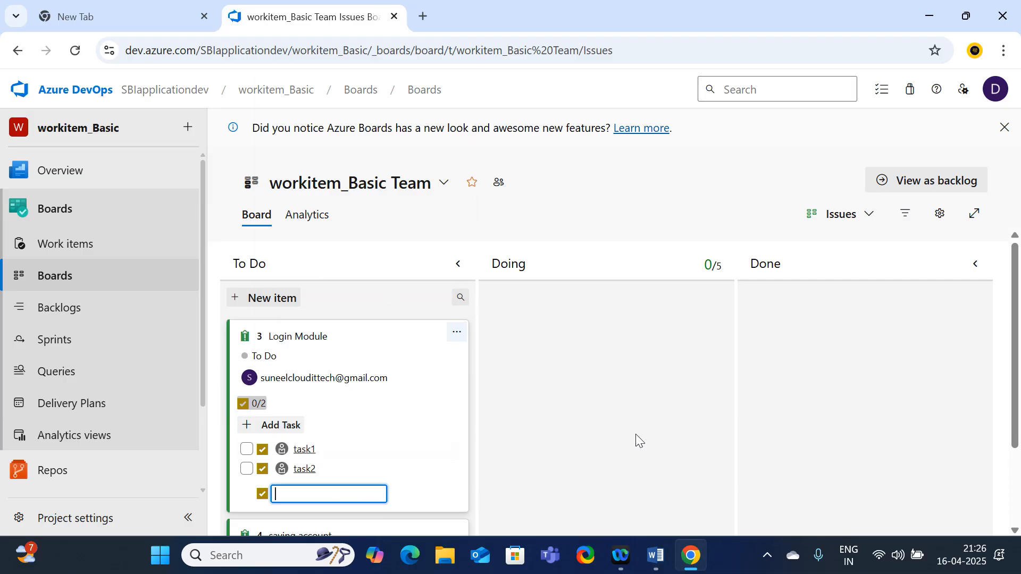
pyautogui.press('Escape')
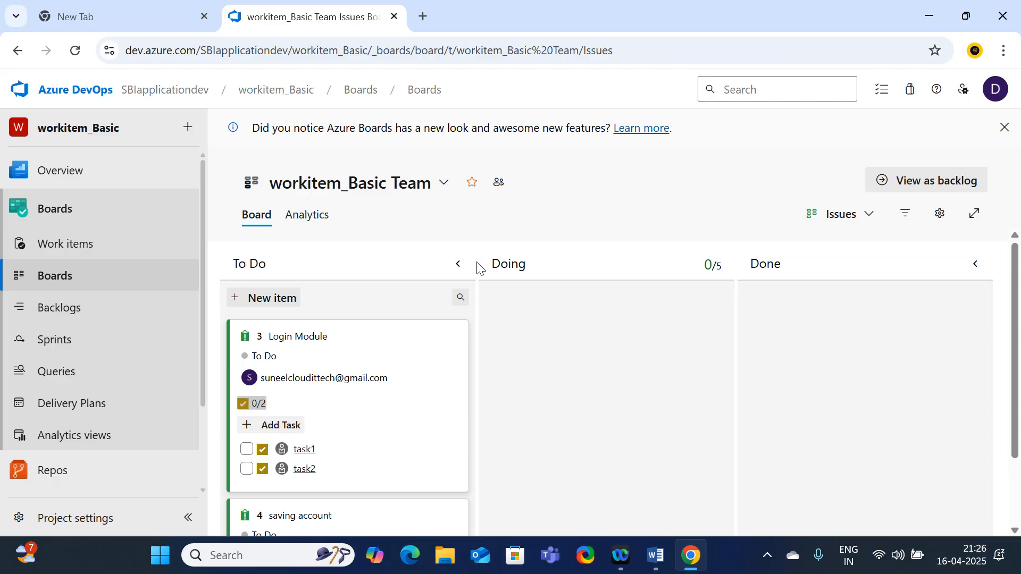
# - Switch the board to the Epics level and add an issue named issue1 to the SBI netbanking epic
pyautogui.click(868, 214)
pyautogui.click(751, 245)
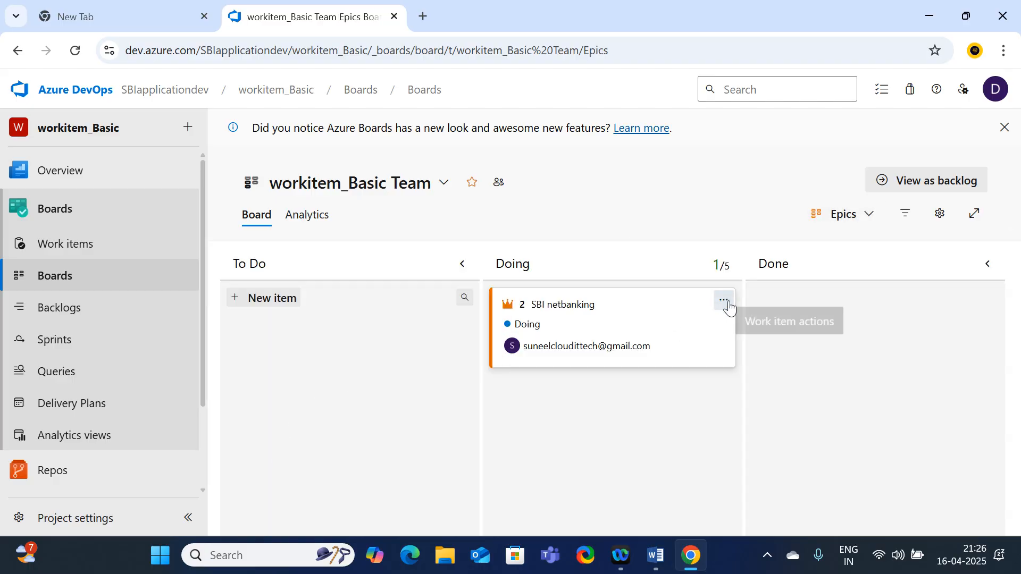
pyautogui.click(723, 300)
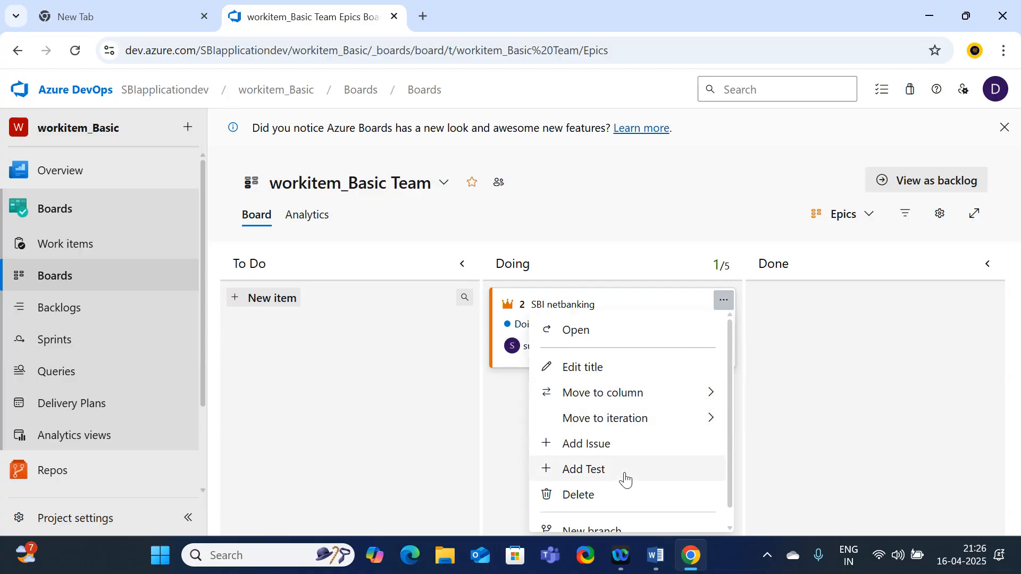
pyautogui.click(621, 444)
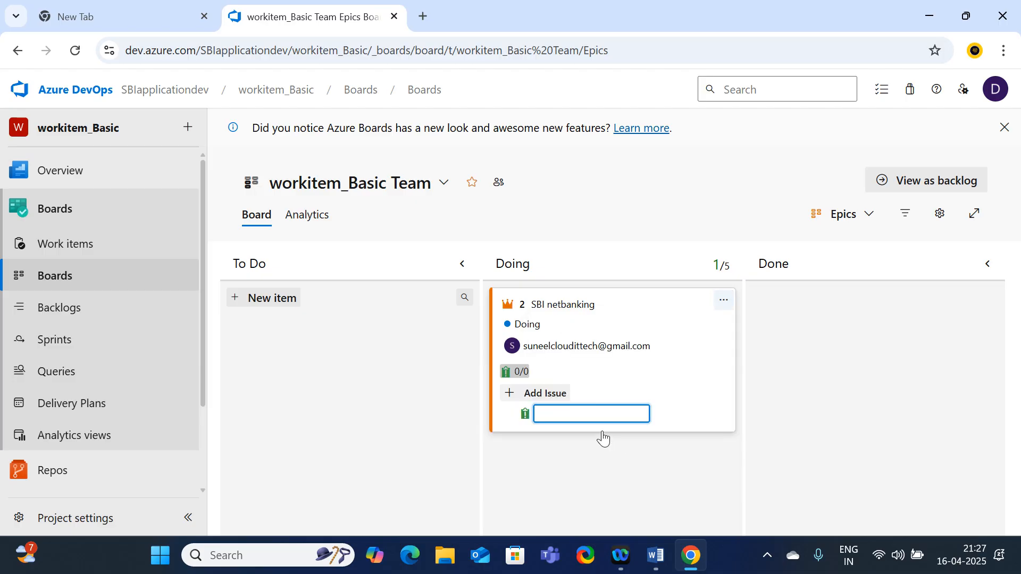
pyautogui.write('issue1')
pyautogui.press('Return')
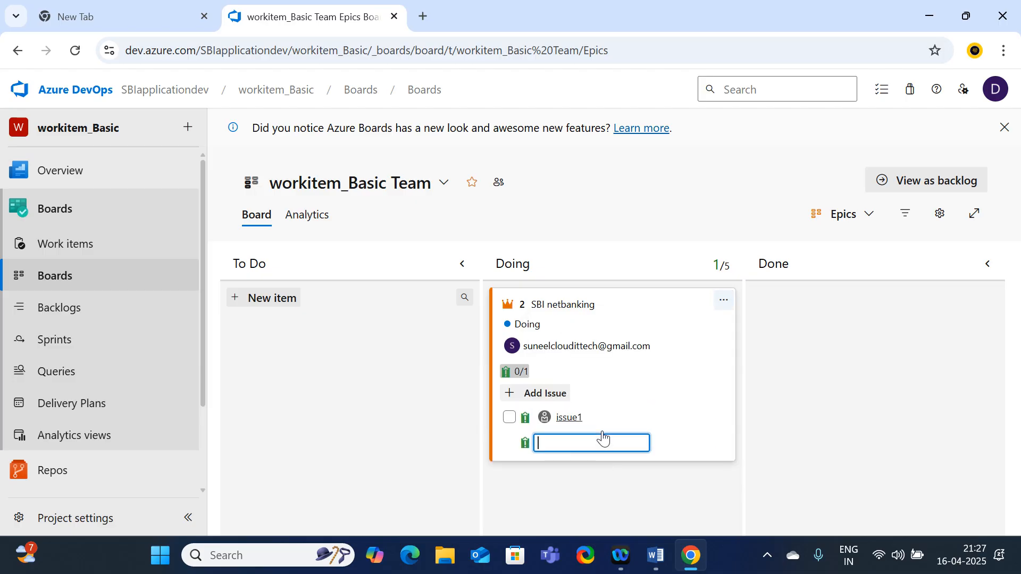
# - Add another issue named issue under the SBI netbanking epic
pyautogui.click(723, 301)
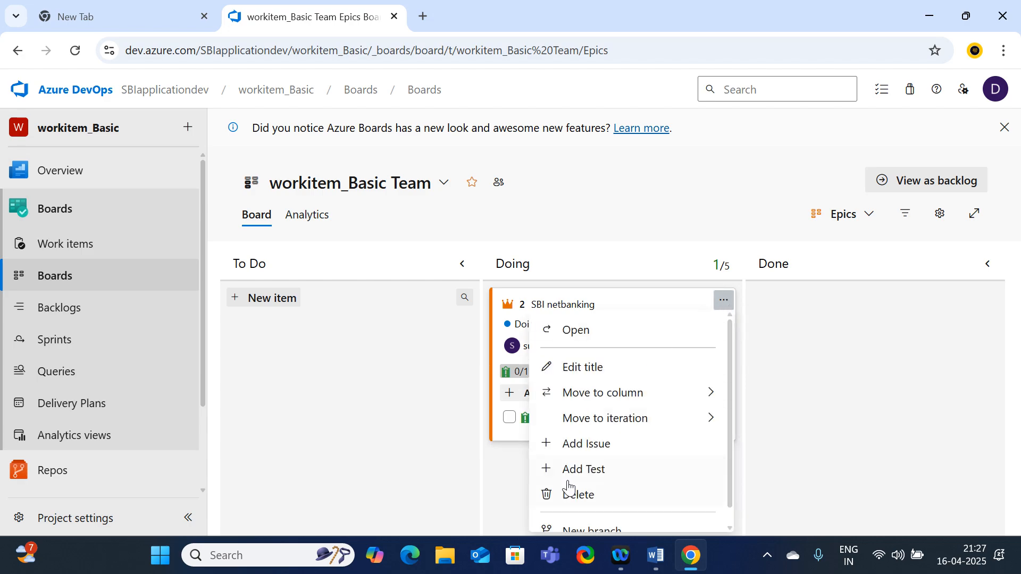
pyautogui.click(592, 446)
pyautogui.write('issue')
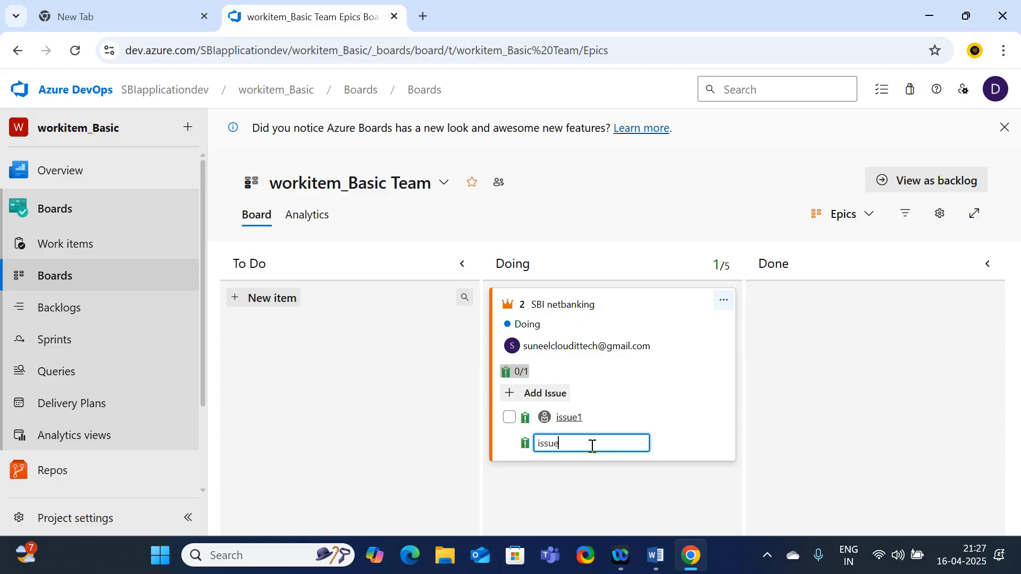
pyautogui.press('Return')
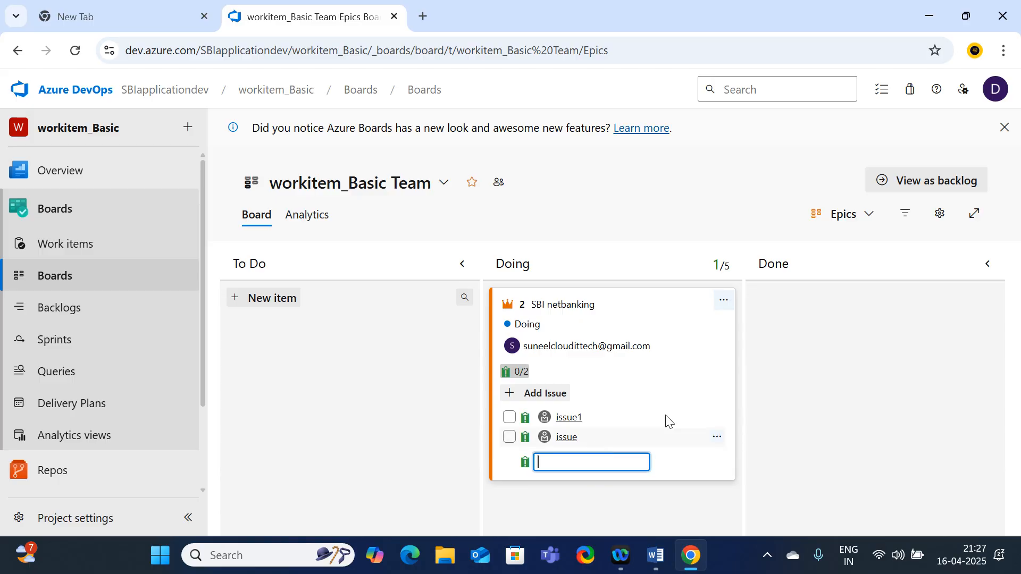
pyautogui.click(891, 404)
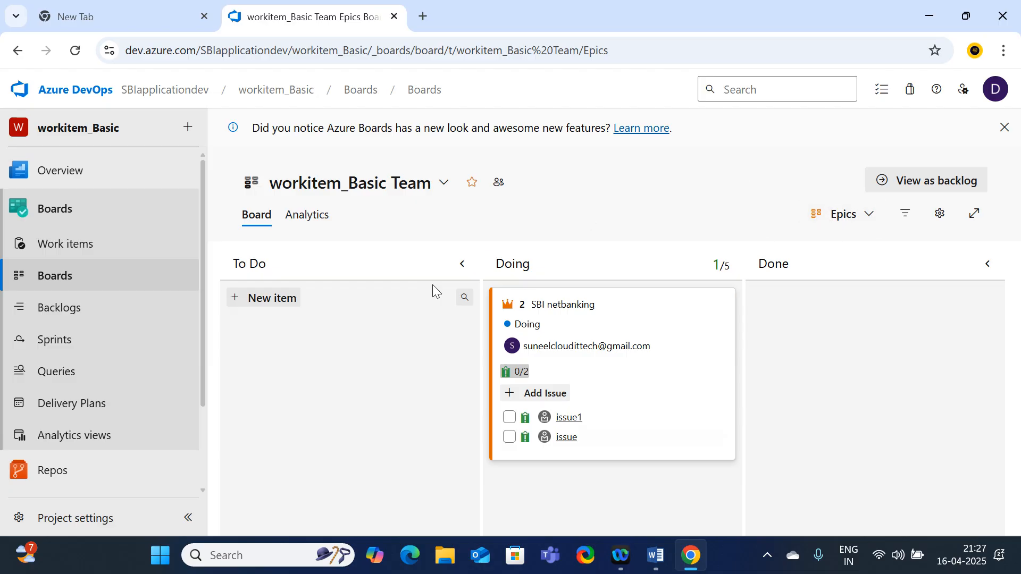
# - Review the project's recently updated work items, including their assignees, states and activity dates
pyautogui.click(69, 245)
pyautogui.scroll(-2, 495, 352)
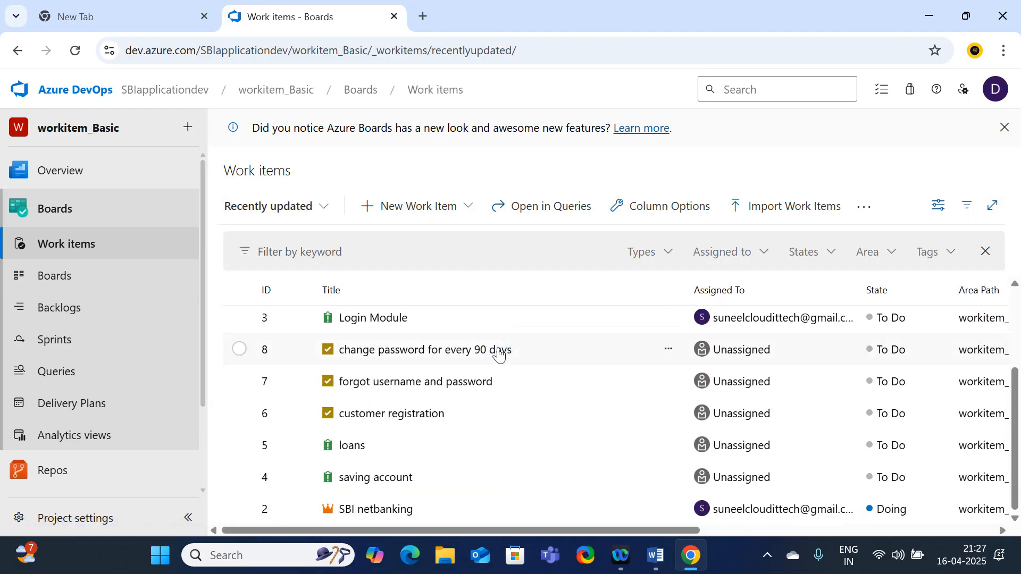
pyautogui.scroll(2, 497, 353)
pyautogui.moveTo(618, 531); pyautogui.dragTo(410, 525)
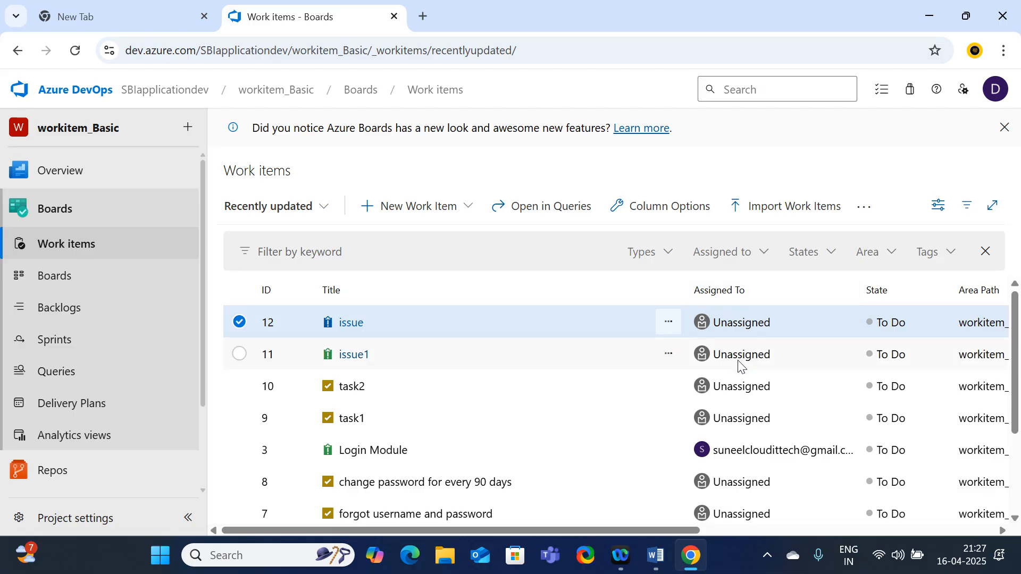
pyautogui.click(755, 530)
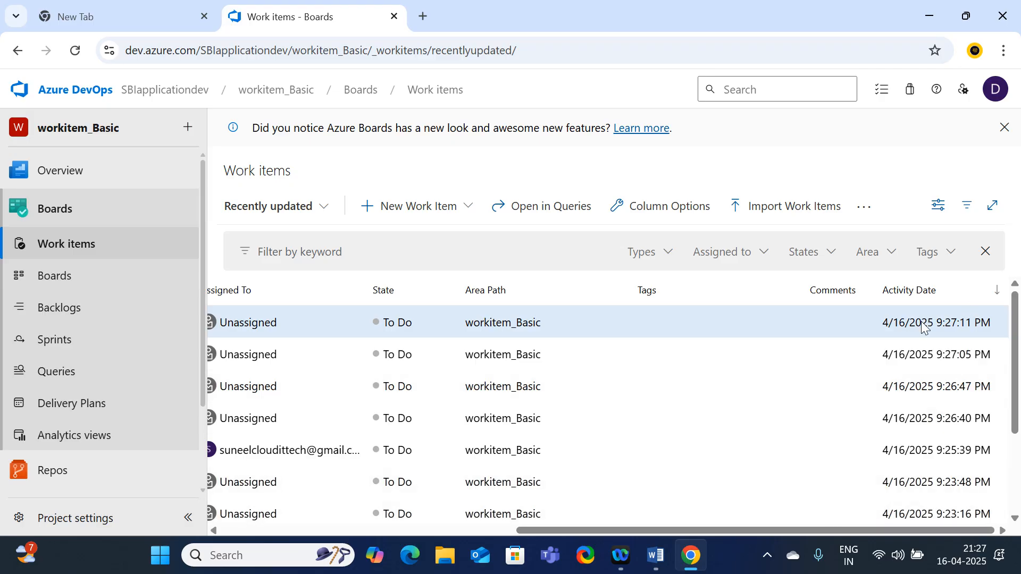
pyautogui.moveTo(604, 529); pyautogui.dragTo(261, 532)
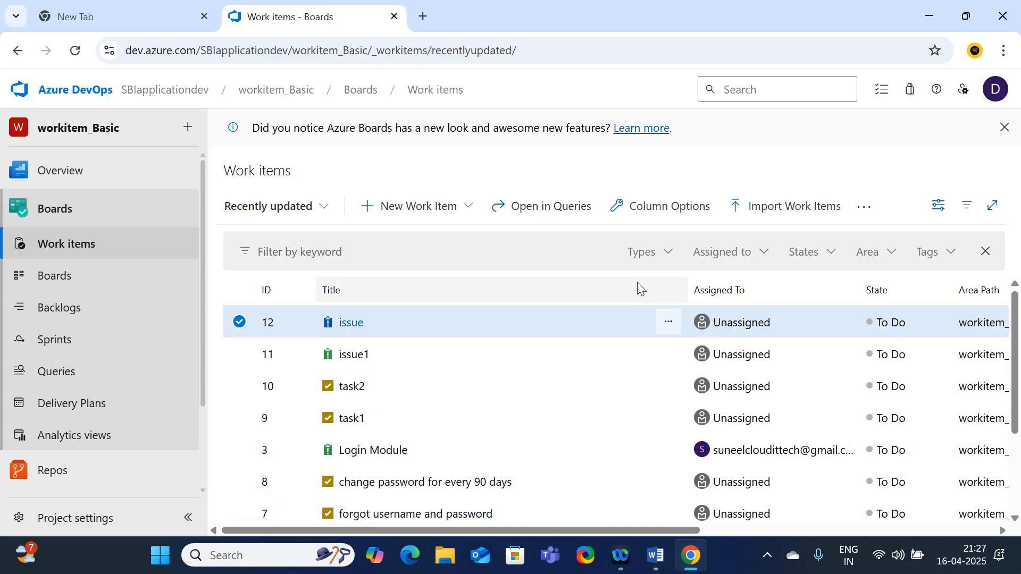
# - From the SBI netbanking epic's issue list on the board, set issue1's state to Doing and save it
pyautogui.click(67, 277)
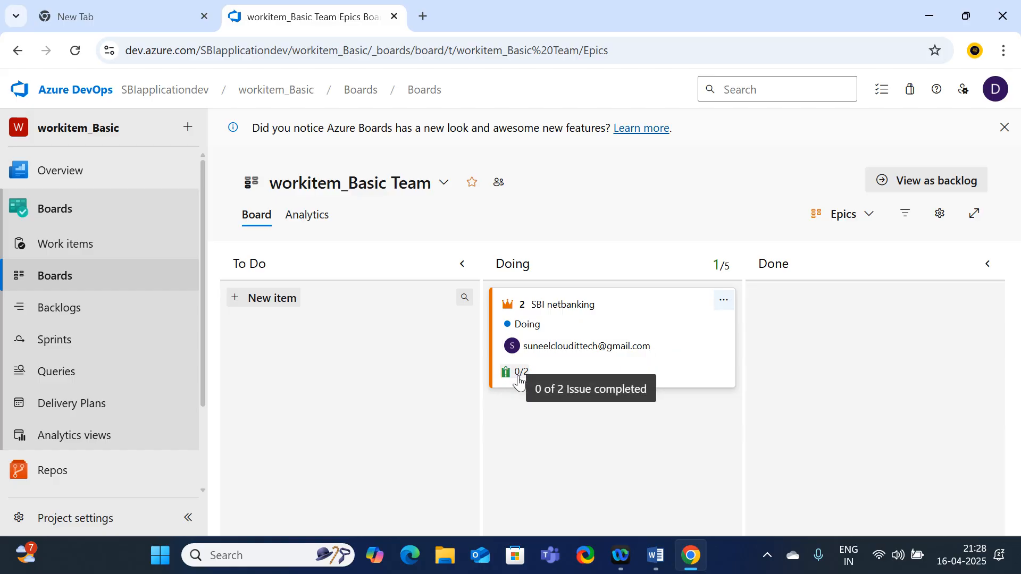
pyautogui.moveTo(523, 378)
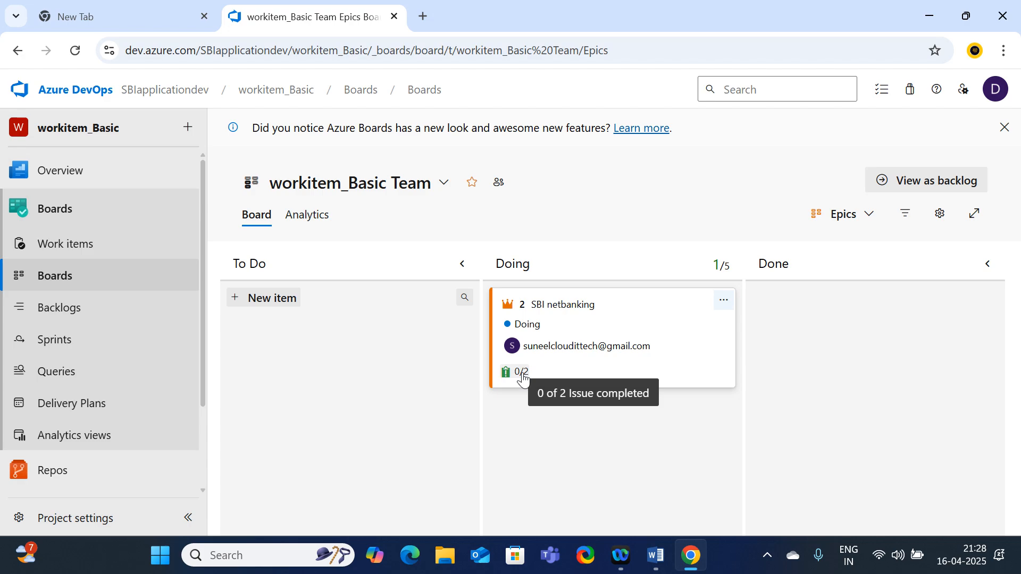
pyautogui.click(523, 374)
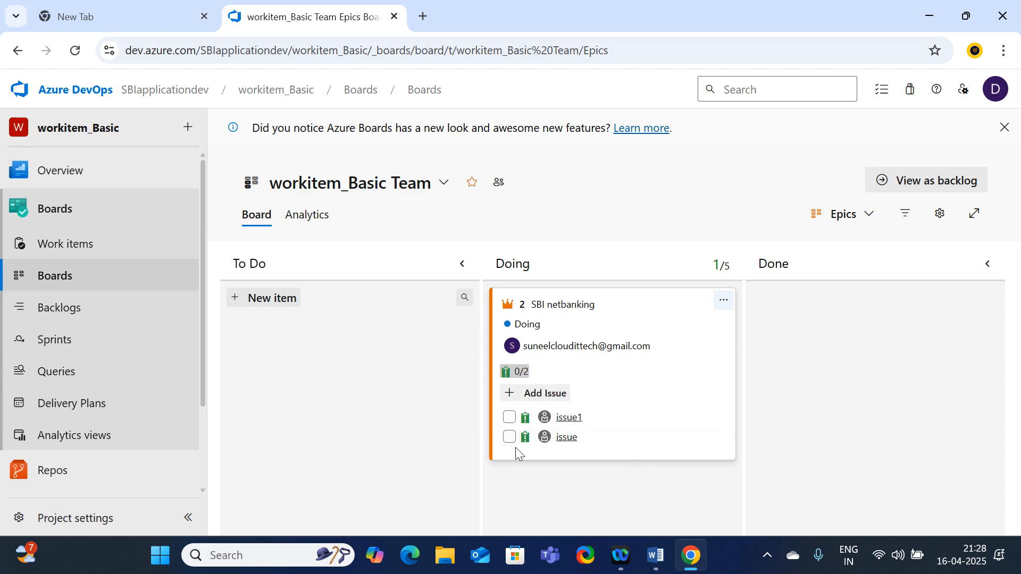
pyautogui.click(564, 420)
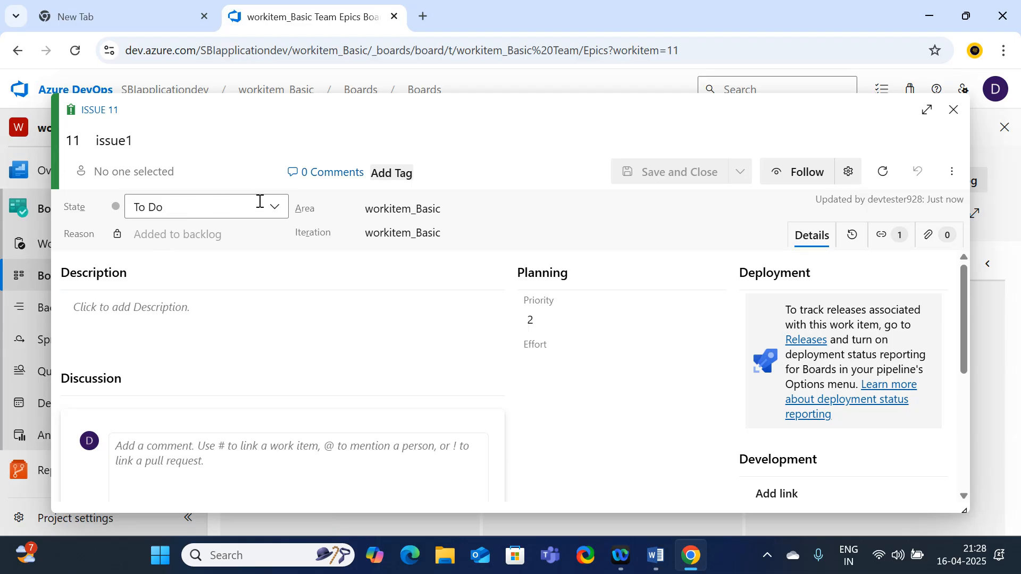
pyautogui.click(277, 208)
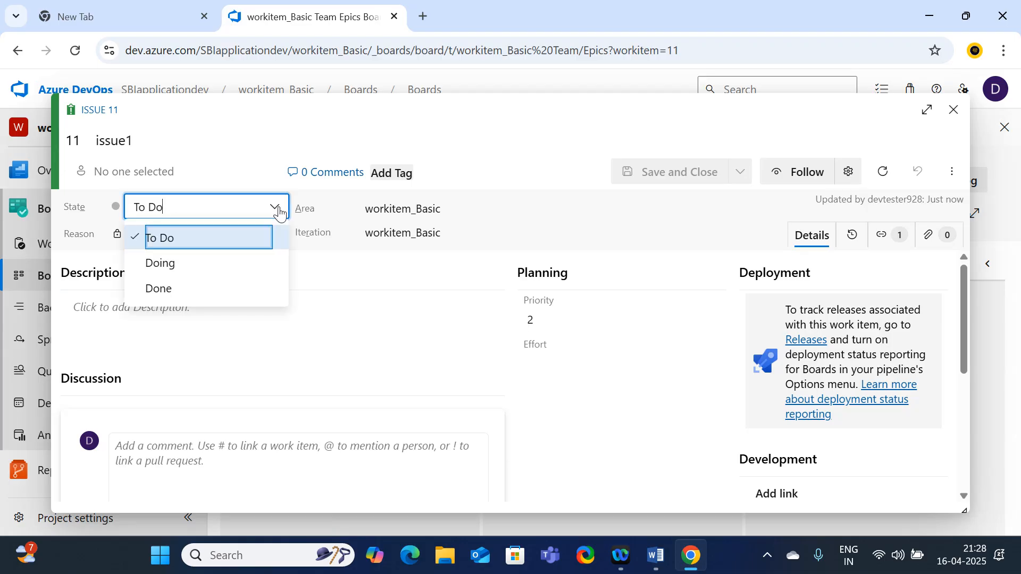
pyautogui.click(185, 264)
pyautogui.click(679, 176)
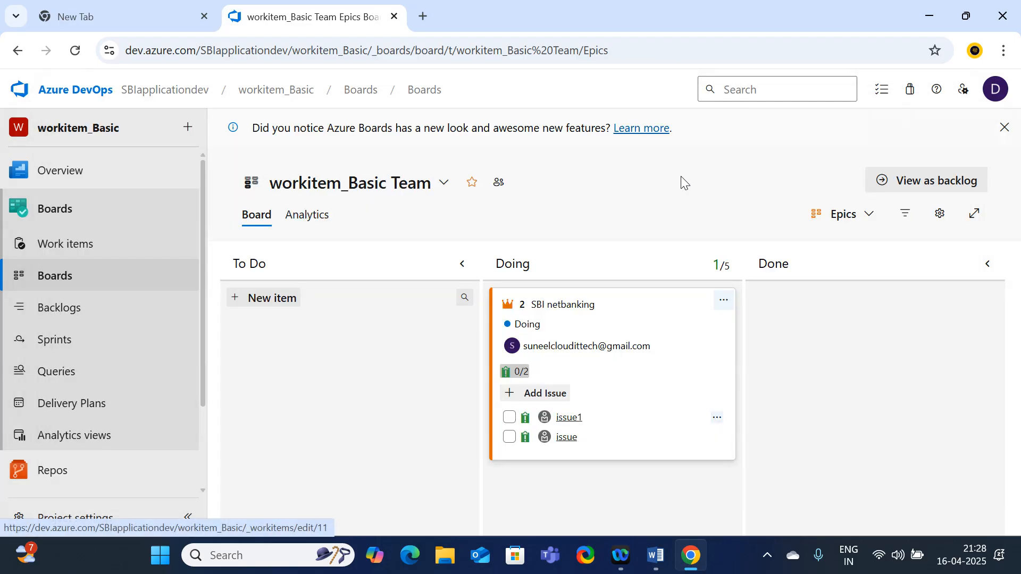
# - Assign the child issue named issue to the second suggested person, follow it, and save and close it
pyautogui.click(566, 439)
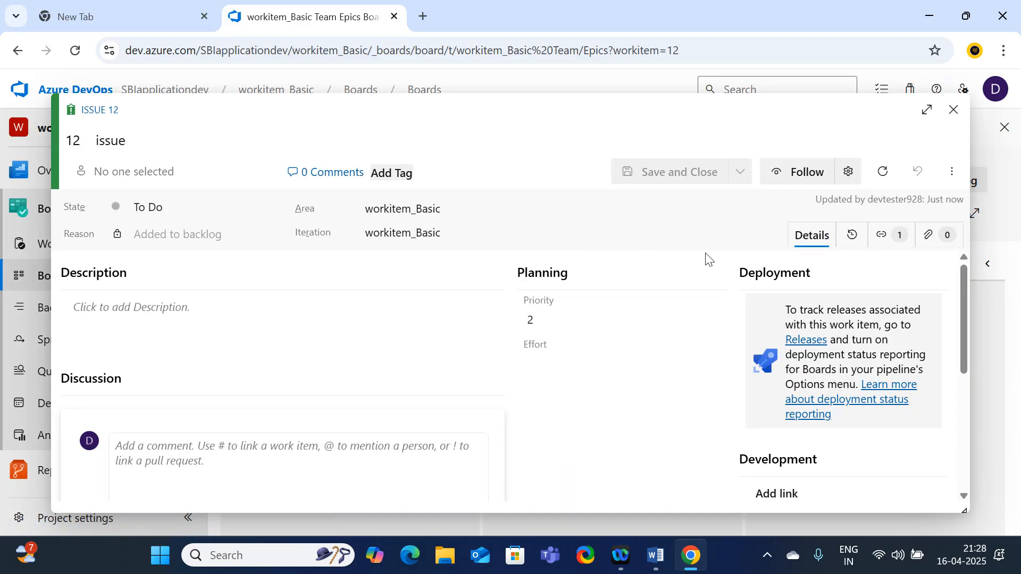
pyautogui.click(216, 176)
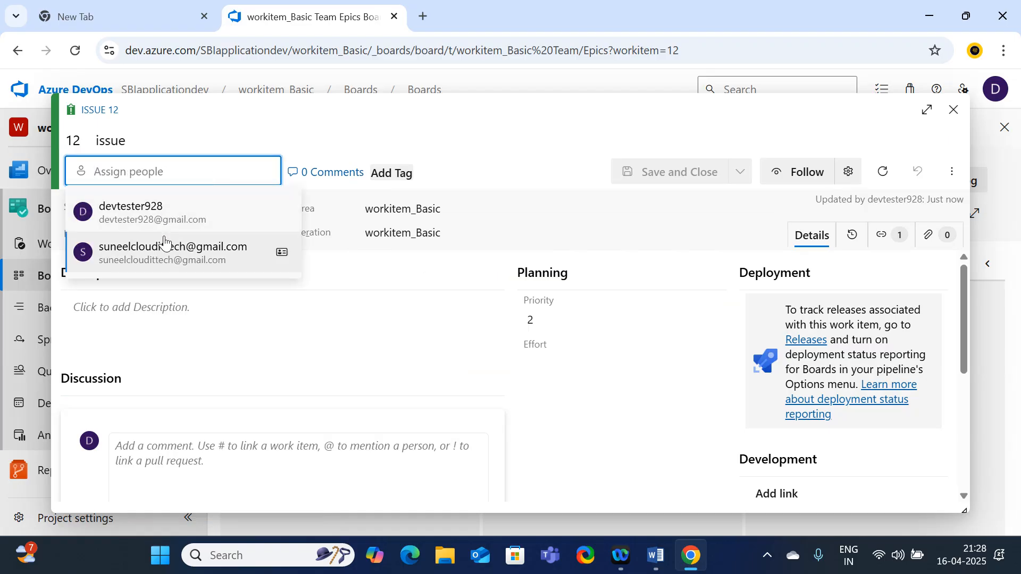
pyautogui.click(162, 261)
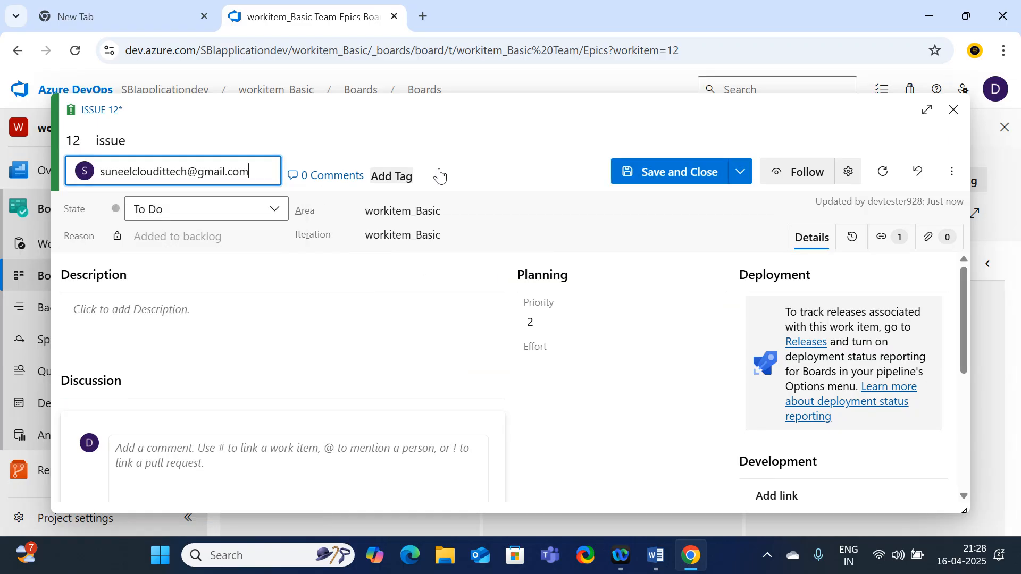
pyautogui.click(796, 181)
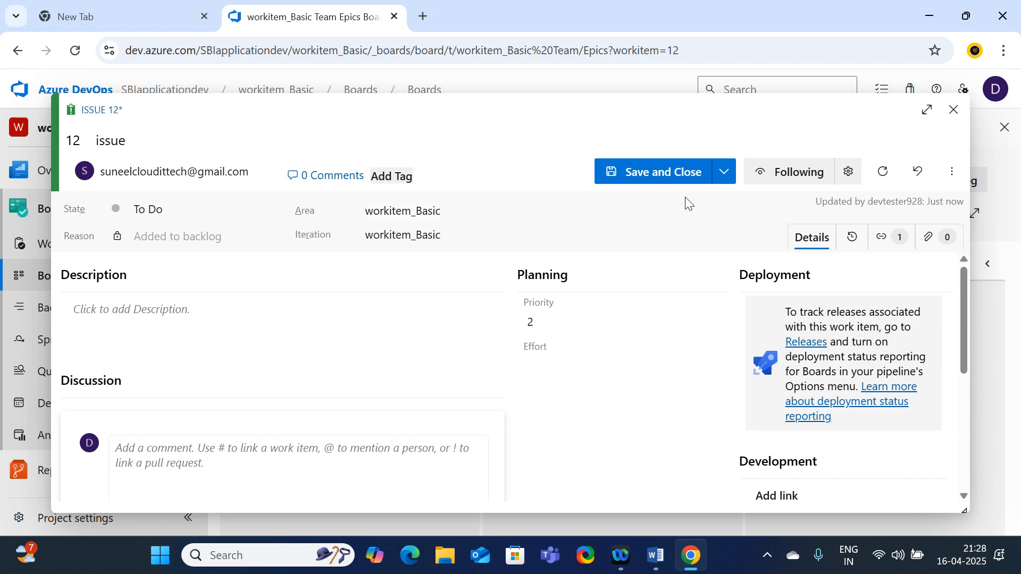
pyautogui.click(678, 181)
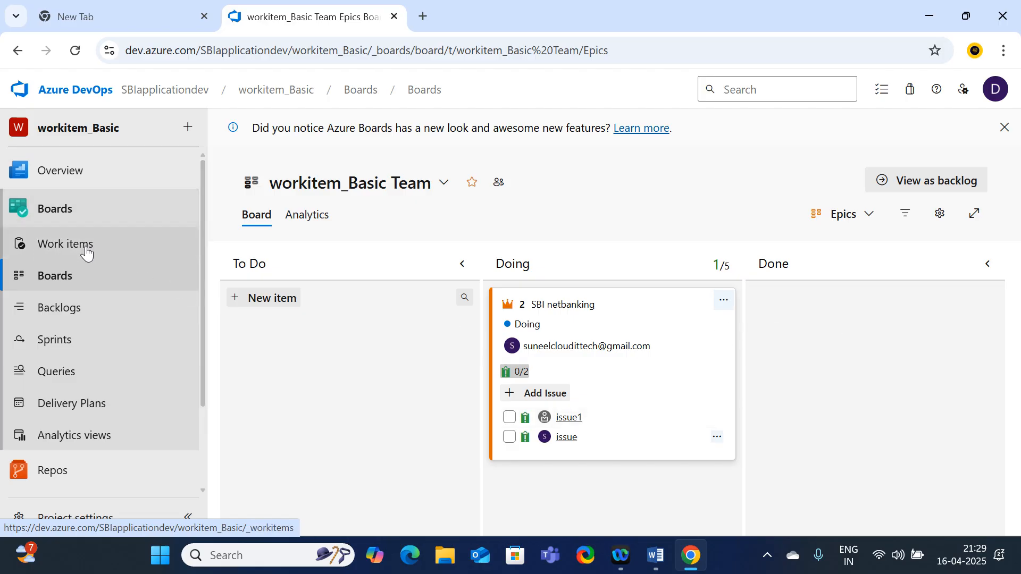
# - Look through the board groups in the boards directory and return to the workitem_Basic Team's Epics board
pyautogui.click(130, 287)
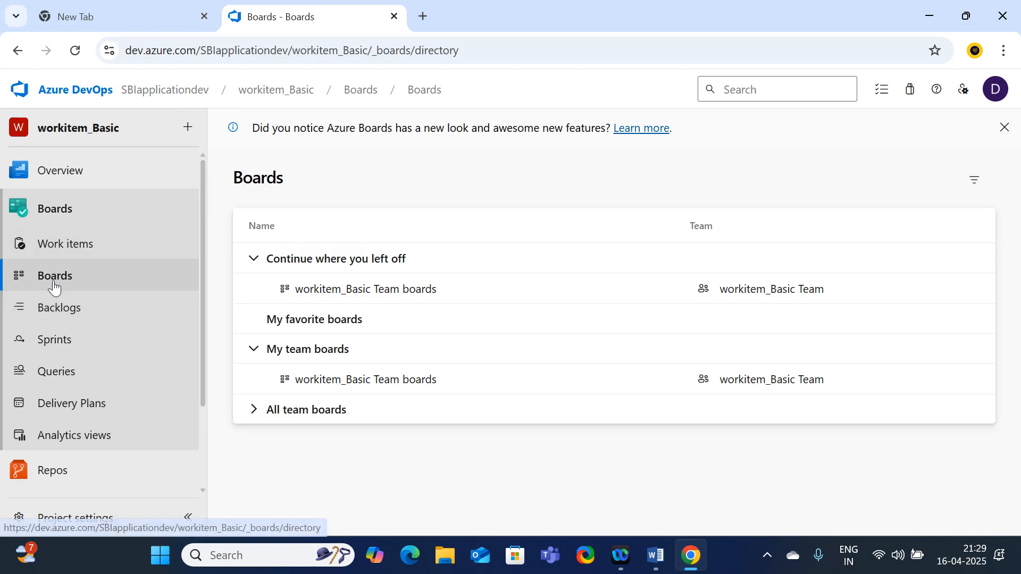
pyautogui.click(358, 264)
pyautogui.click(295, 320)
pyautogui.click(307, 349)
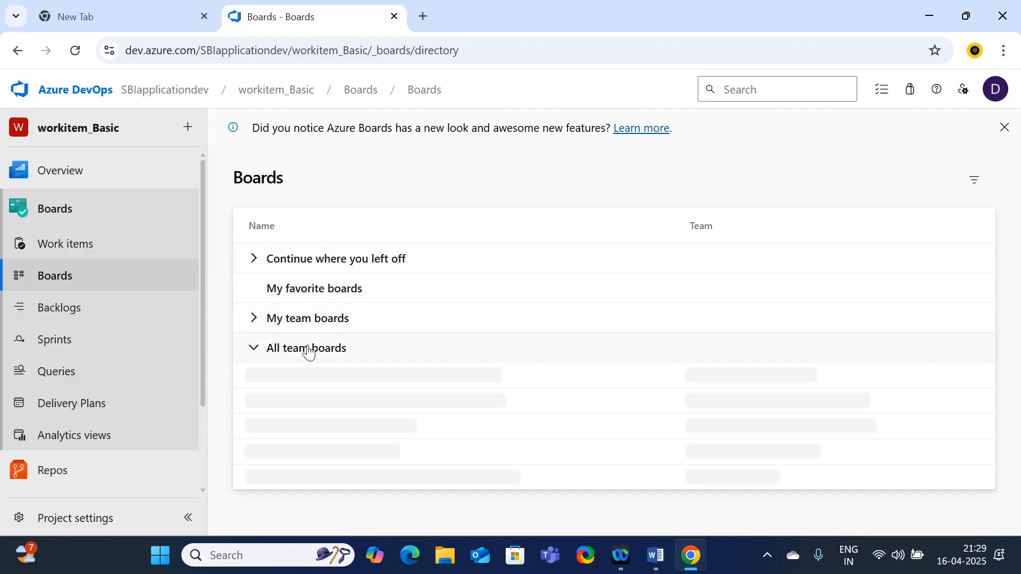
pyautogui.click(64, 308)
pyautogui.click(67, 276)
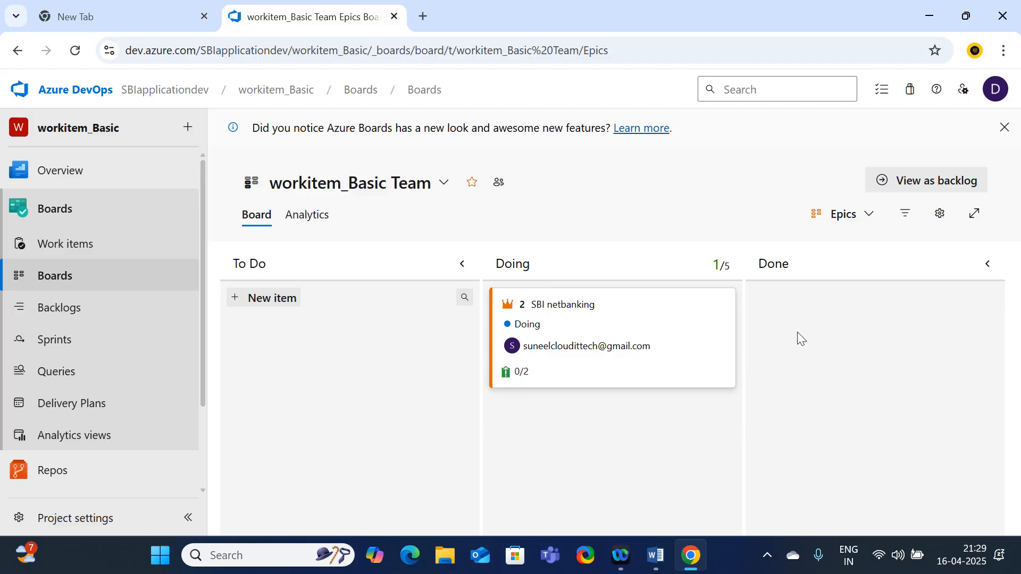
# - Open the workitem_Basic Team's Issues backlog, dismiss the Backlog picker tip, and check the available team backlogs
pyautogui.click(73, 309)
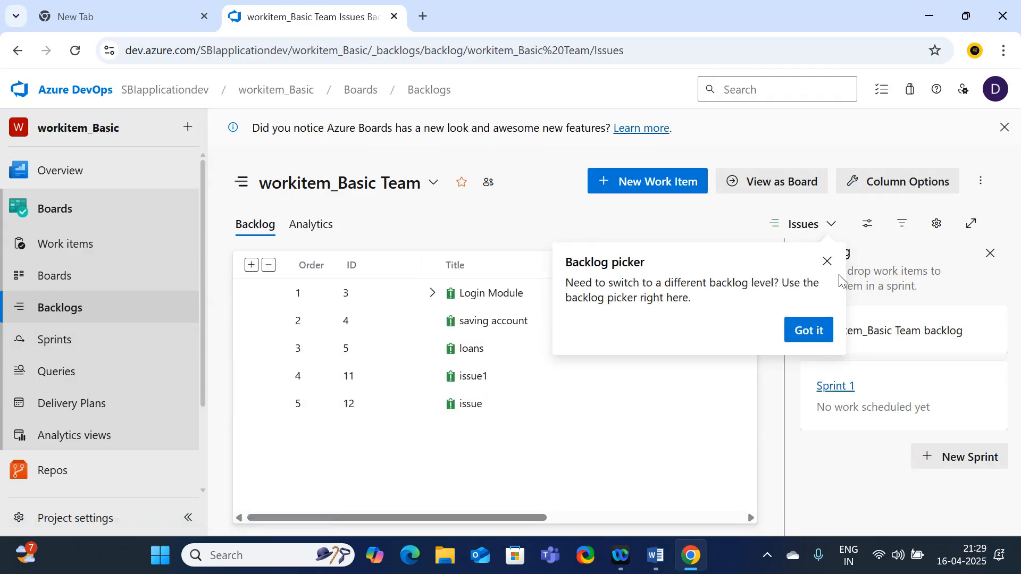
pyautogui.click(827, 261)
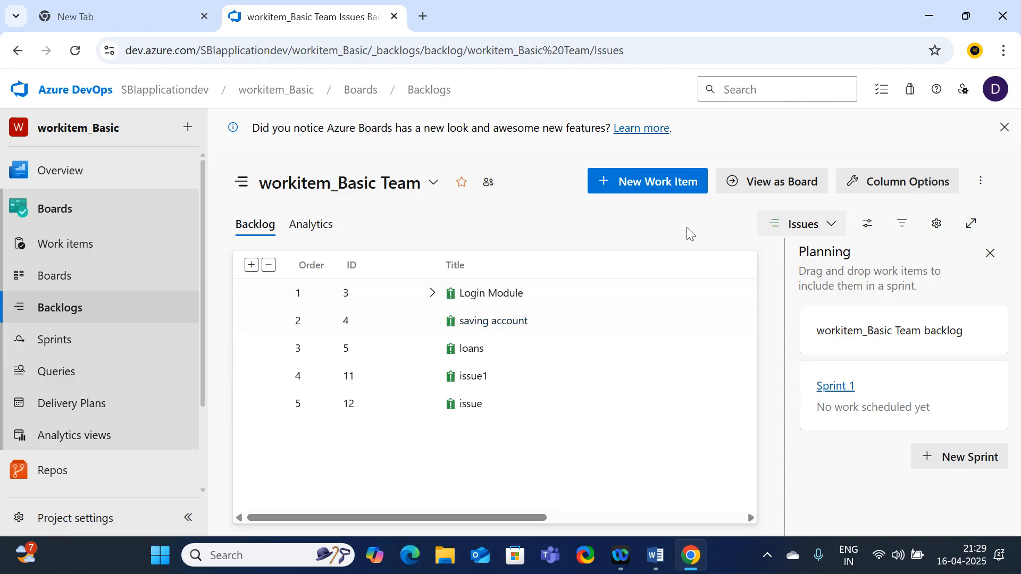
pyautogui.click(440, 188)
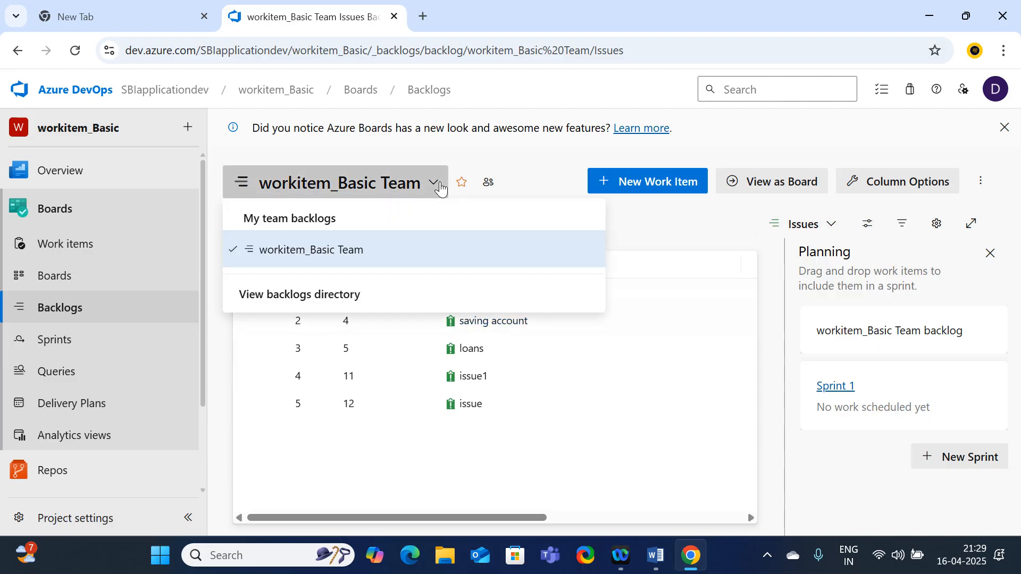
pyautogui.click(680, 270)
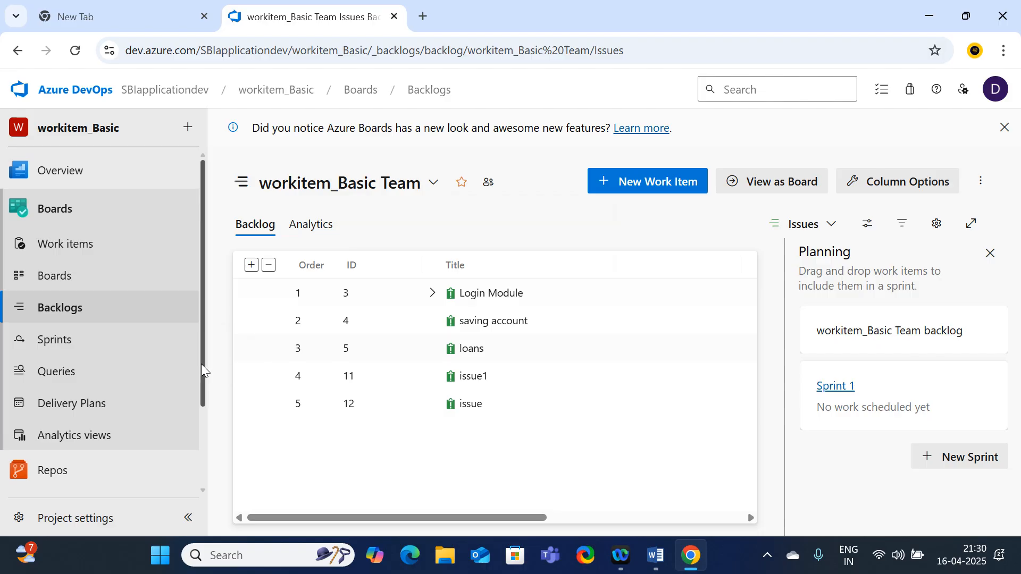